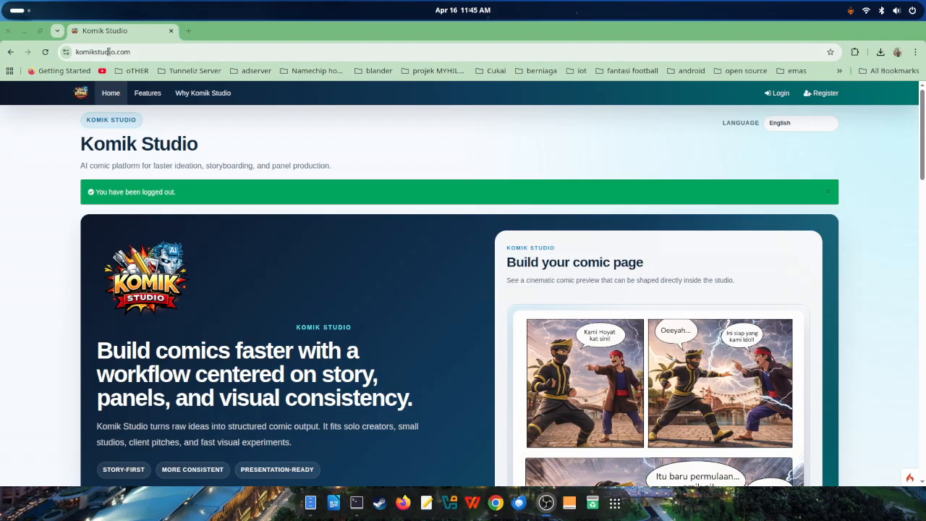
pyautogui.click(147, 51)
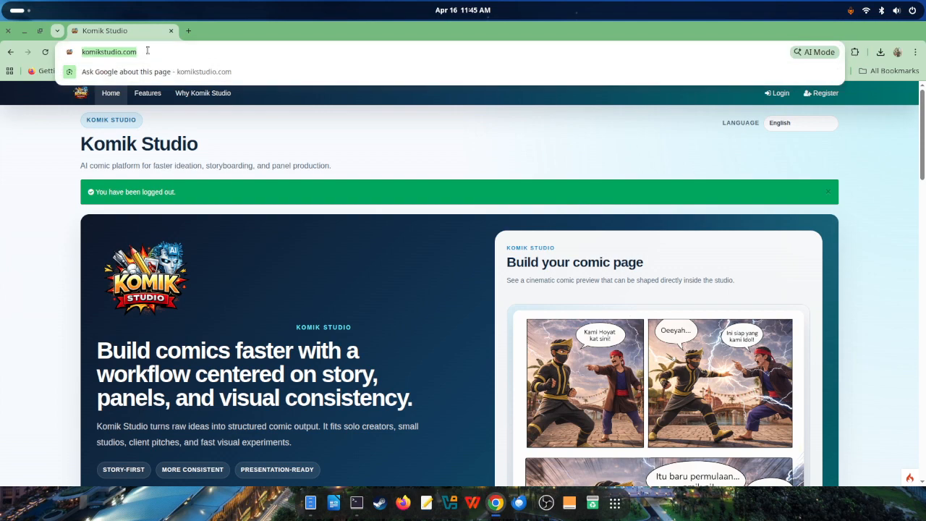
pyautogui.click(341, 159)
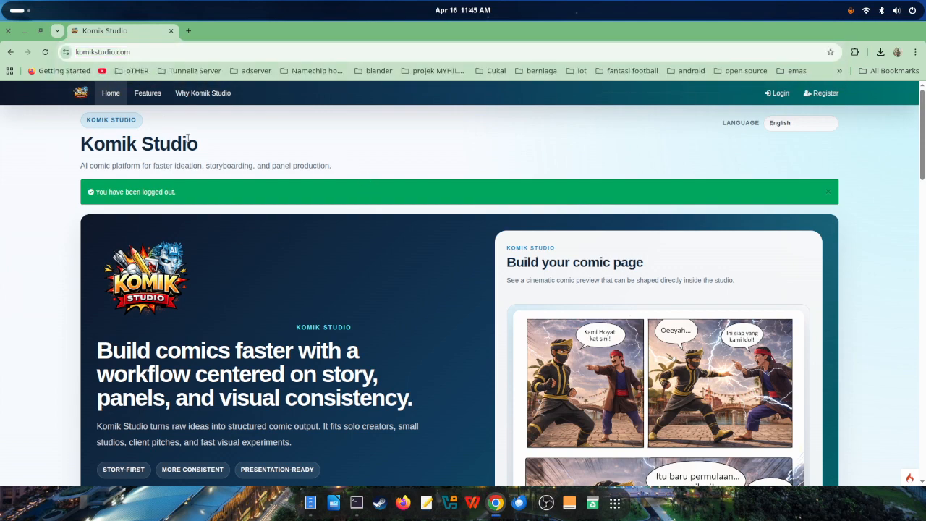
pyautogui.scroll(-3, 309, 312)
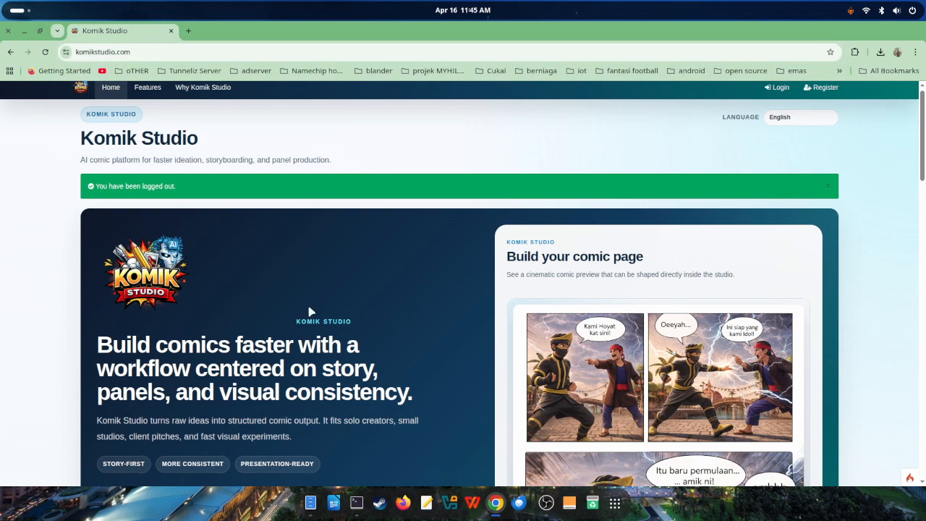
pyautogui.scroll(3, 309, 312)
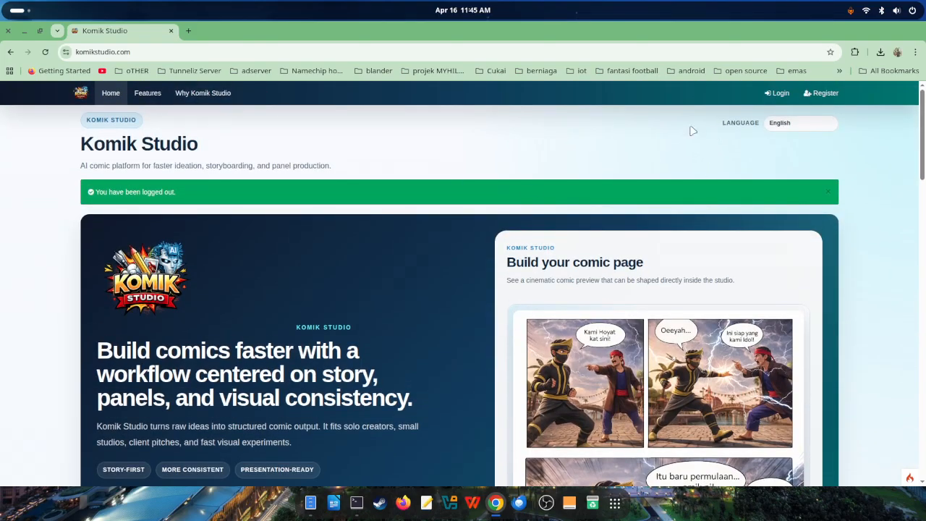
pyautogui.click(153, 52)
pyautogui.click(506, 156)
# Log in to Komik Studio with the saved account e-mail and the account password.
pyautogui.click(778, 94)
pyautogui.click(453, 298)
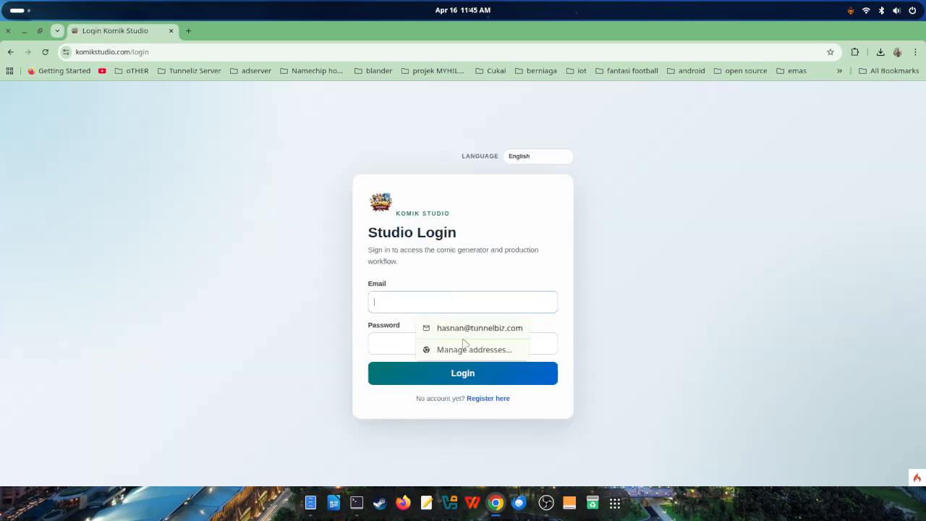
pyautogui.click(456, 333)
pyautogui.click(450, 342)
pyautogui.write('••••••••••')
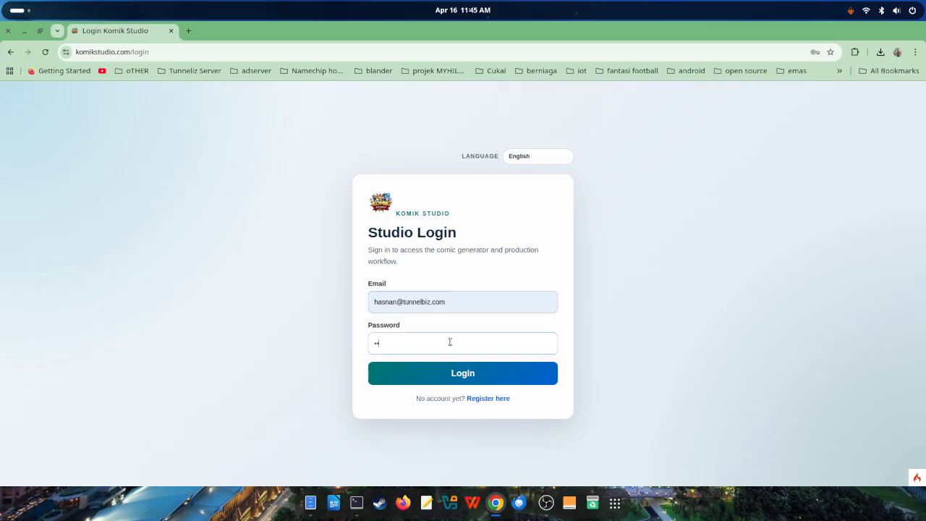
pyautogui.write('•••')
pyautogui.click(448, 367)
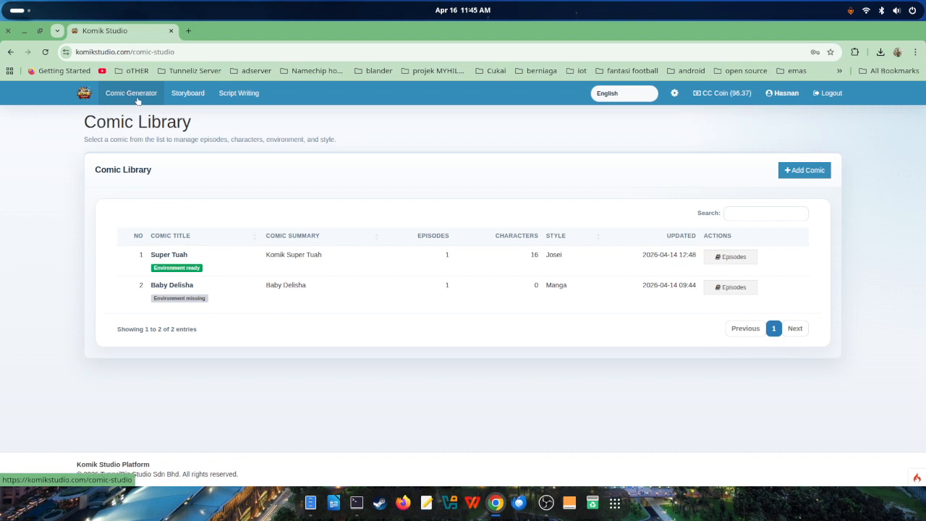
# Look through the Storyboard, Comic Generator, Script Writing and CC Coin wallet pages of the studio.
pyautogui.click(186, 99)
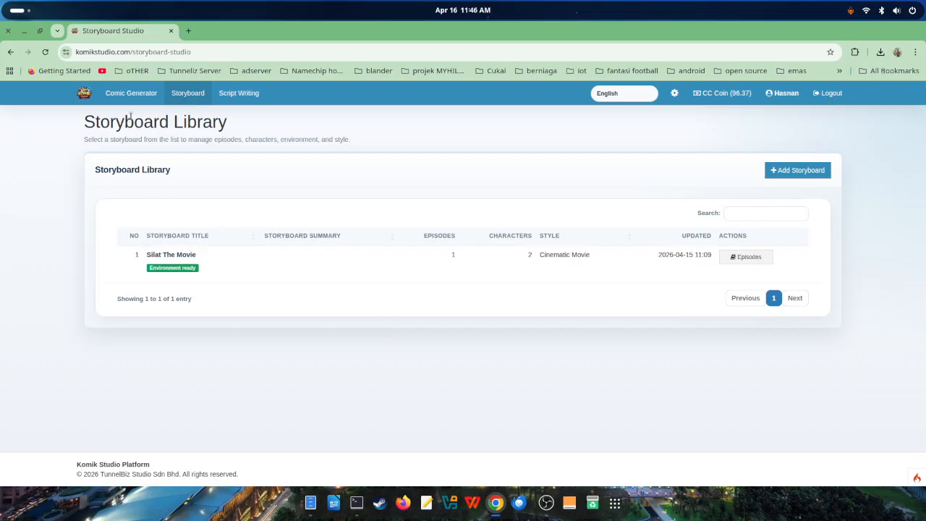
pyautogui.click(137, 94)
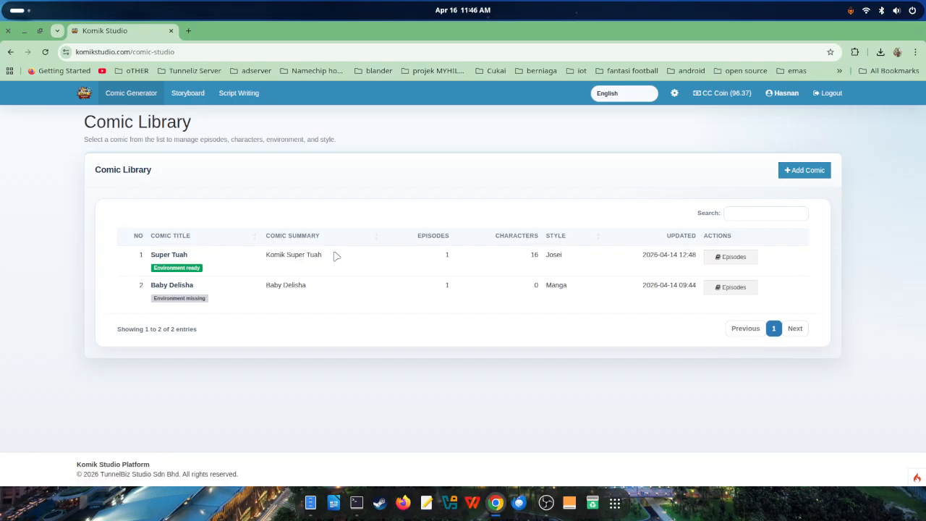
pyautogui.click(191, 94)
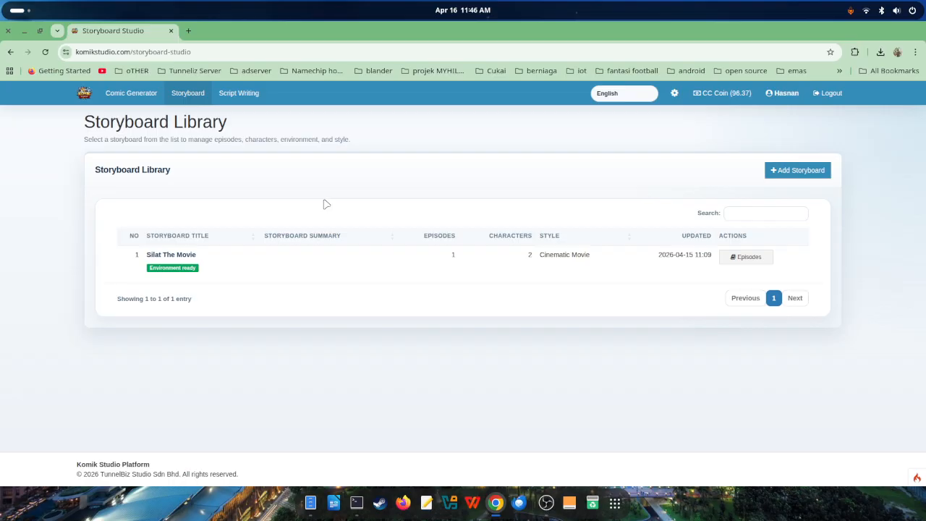
pyautogui.click(244, 95)
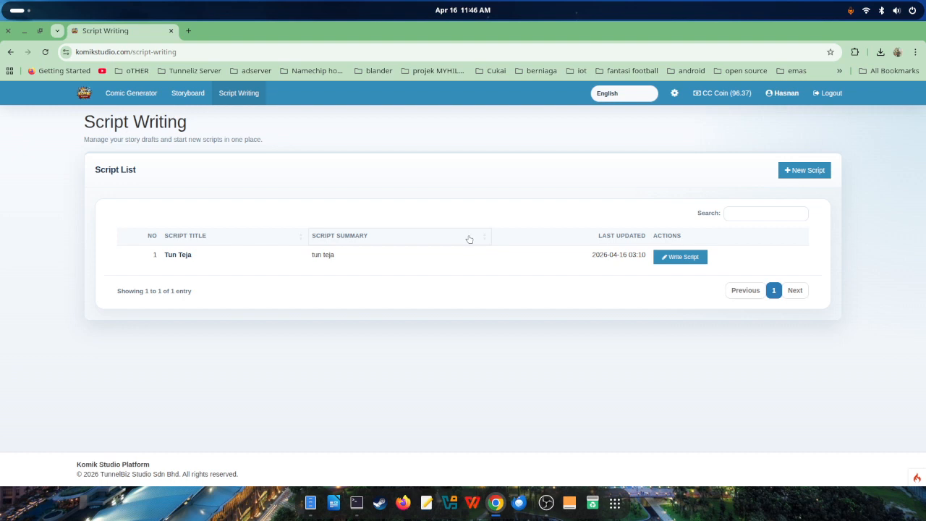
pyautogui.click(721, 101)
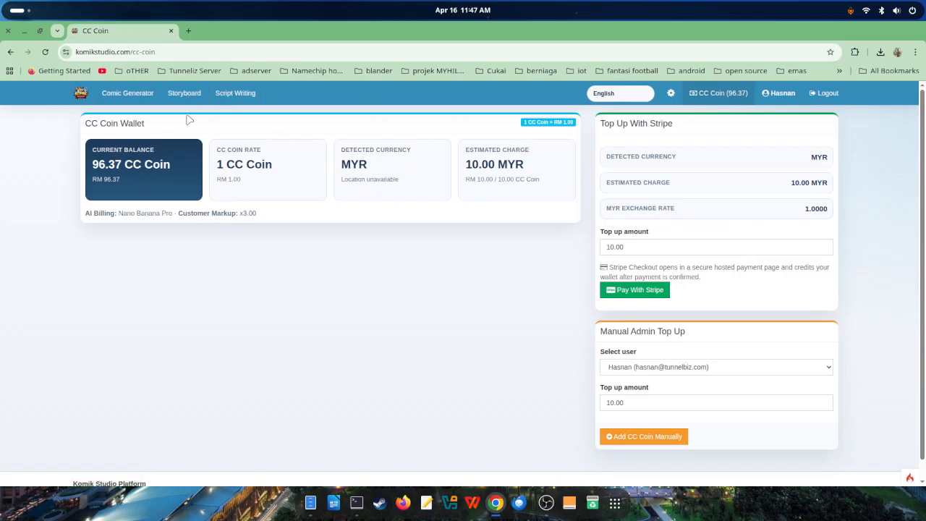
pyautogui.click(185, 94)
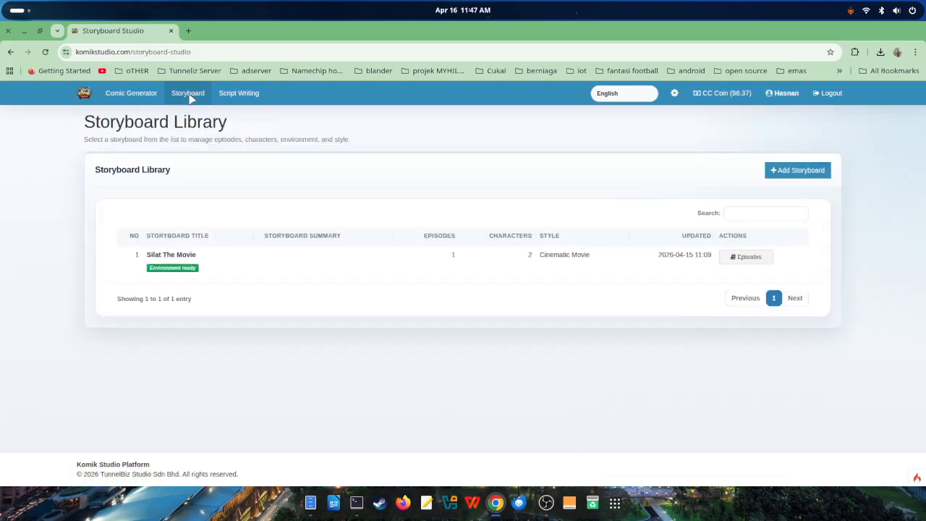
# Open the episodes of the Super Tuah comic from the Comic Library.
pyautogui.click(131, 92)
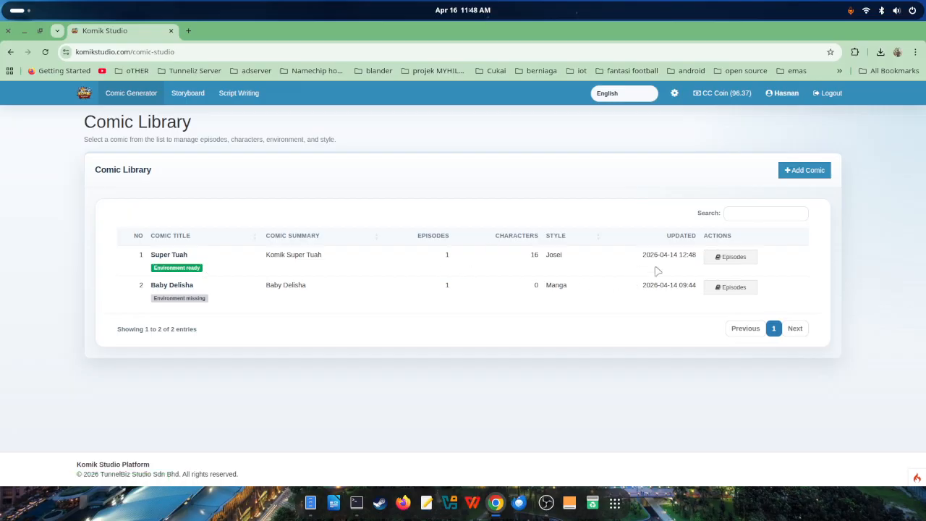
pyautogui.click(731, 256)
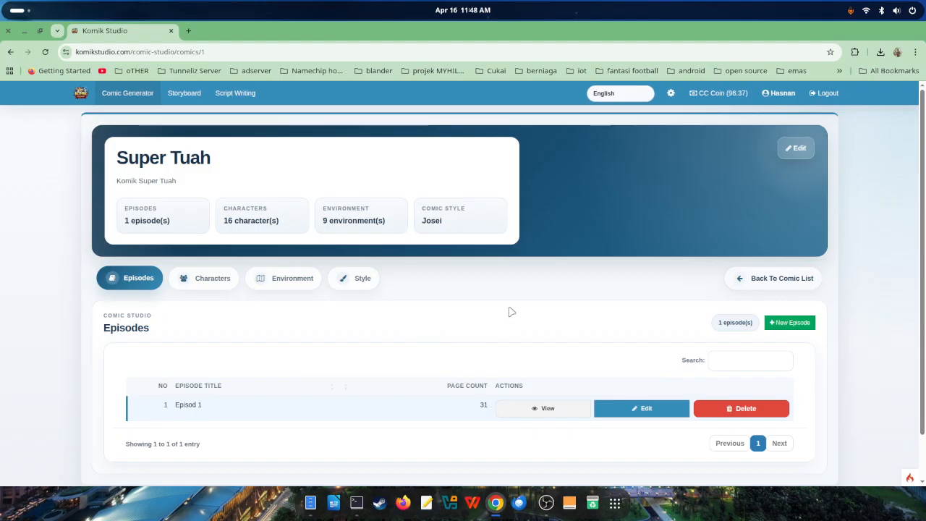
pyautogui.scroll(-1, 511, 311)
pyautogui.scroll(1, 256, 138)
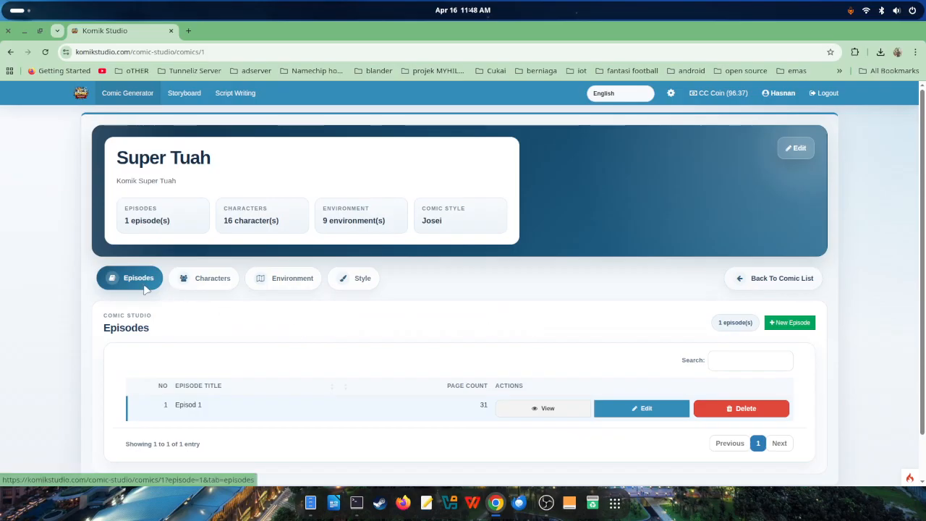
# Examine the saved character sheets of the Super Tuah comic.
pyautogui.click(214, 282)
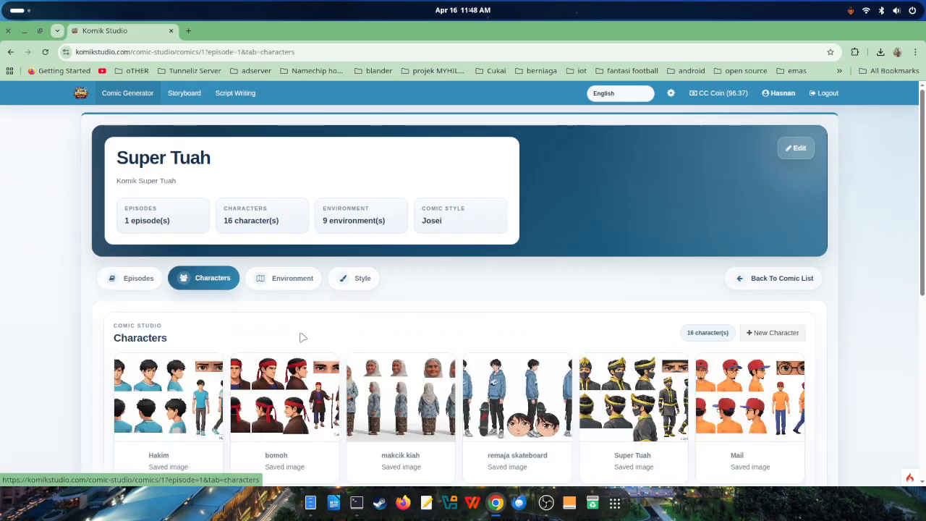
pyautogui.scroll(-3, 812, 343)
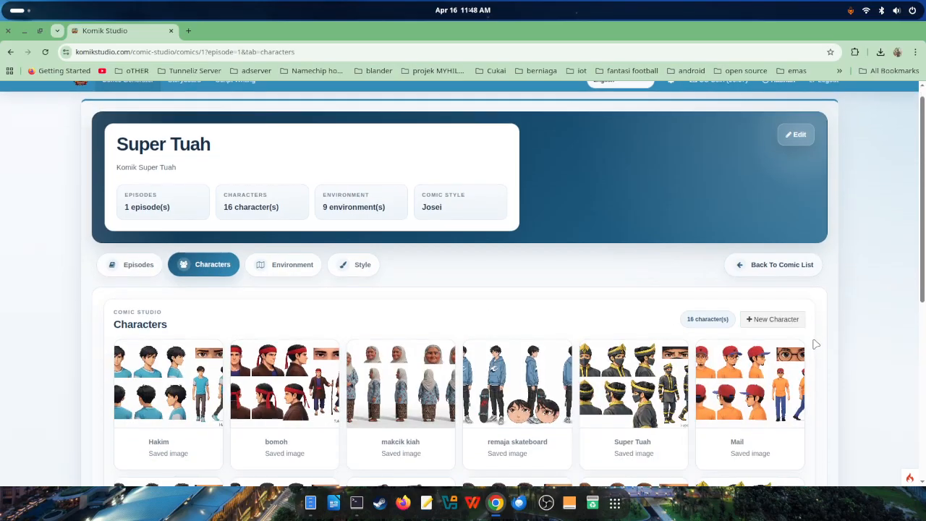
pyautogui.scroll(2, 815, 347)
pyautogui.scroll(2, 446, 325)
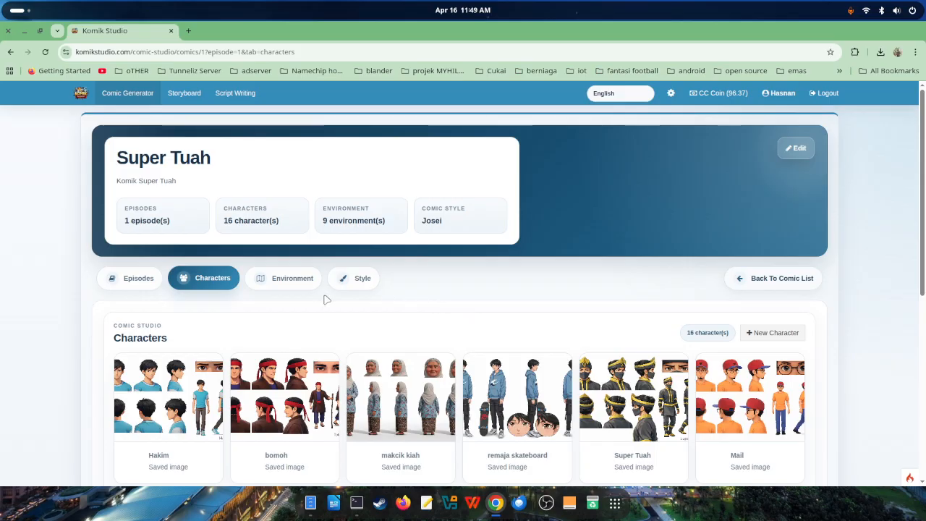
# Examine all the saved environments of the Super Tuah comic.
pyautogui.click(295, 285)
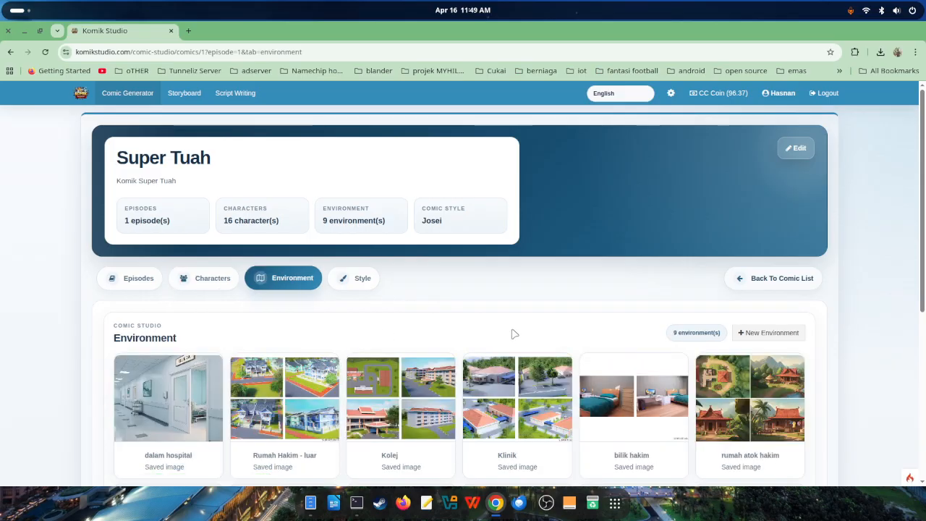
pyautogui.scroll(-3, 514, 333)
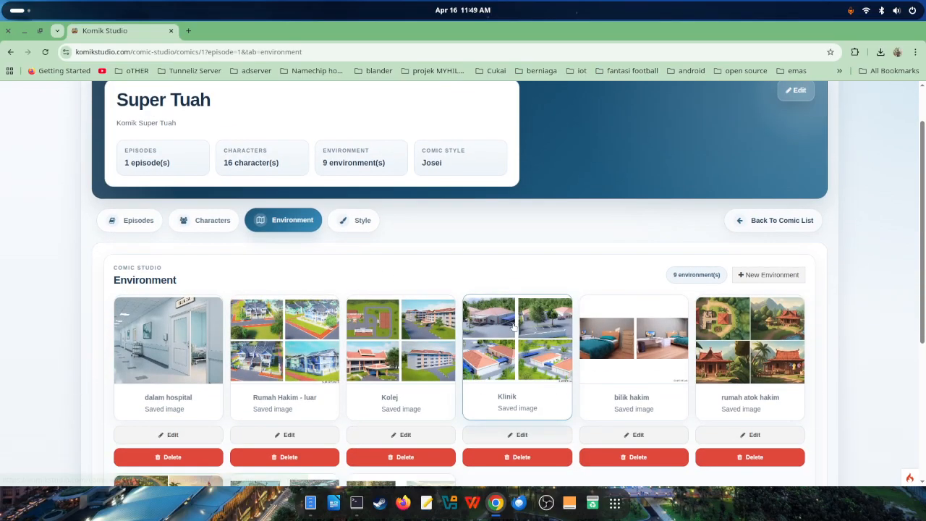
pyautogui.scroll(3, 514, 329)
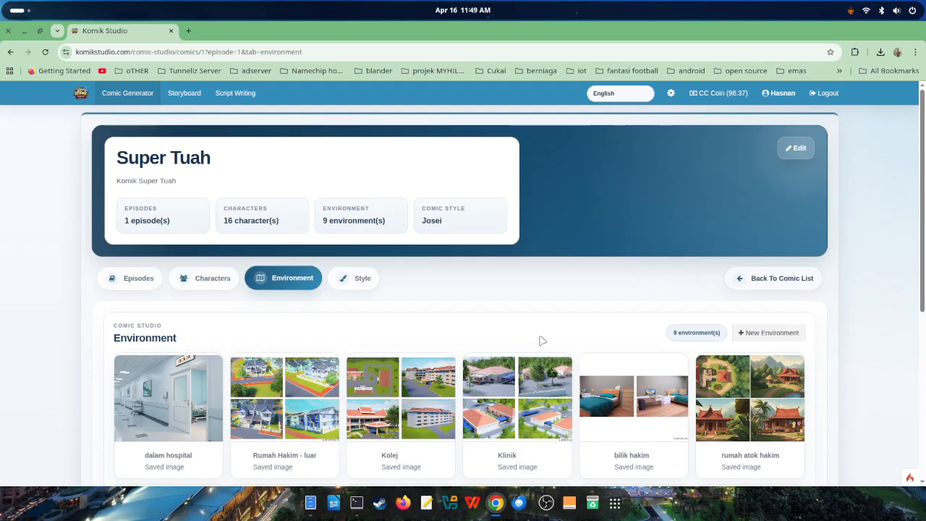
pyautogui.scroll(-1, 550, 323)
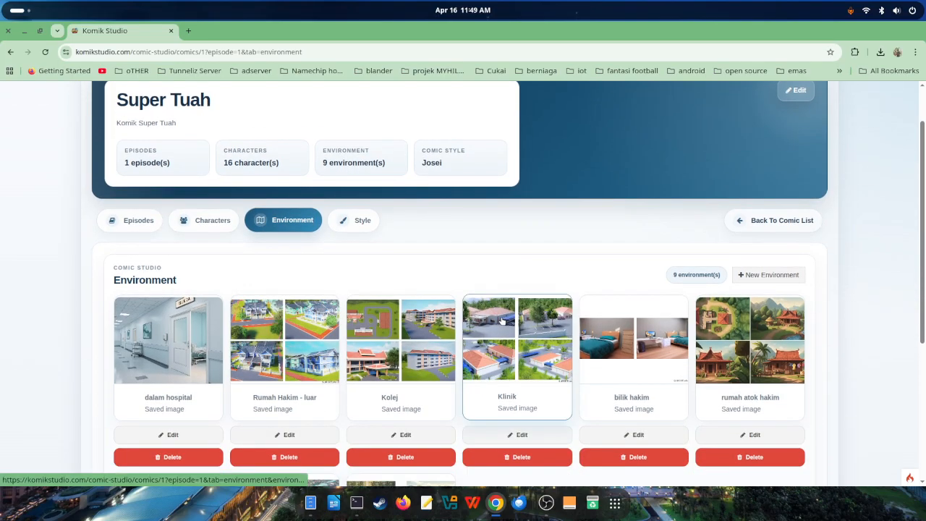
pyautogui.scroll(-3, 536, 390)
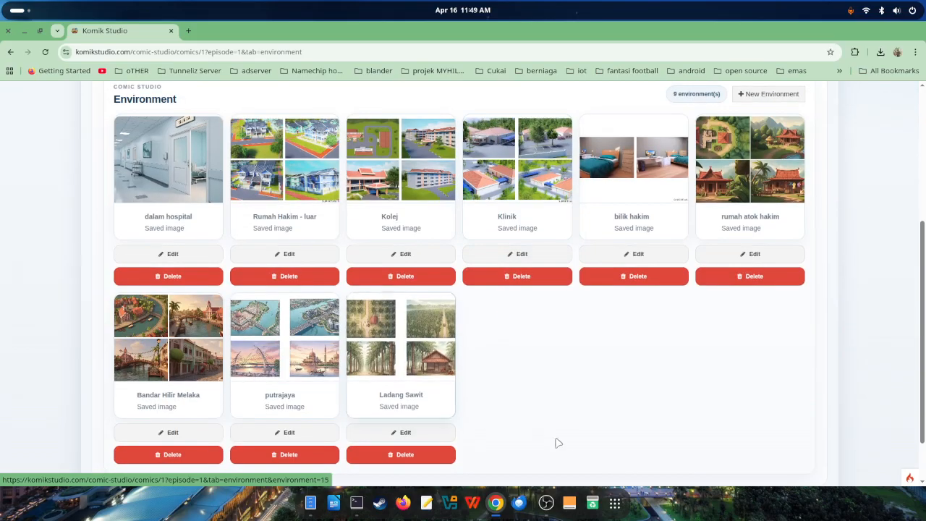
pyautogui.scroll(1, 572, 443)
pyautogui.scroll(2, 576, 444)
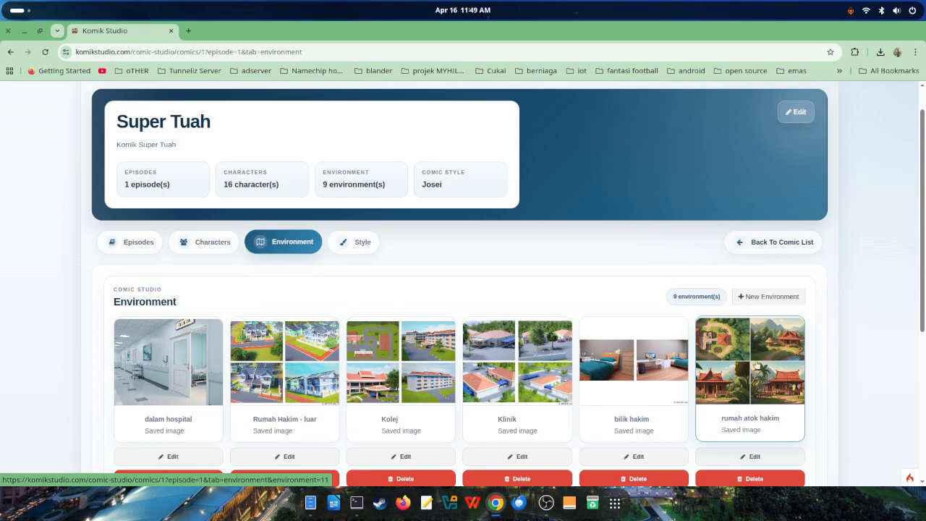
# Open the style settings of the Super Tuah comic and examine its style preview.
pyautogui.click(359, 241)
pyautogui.scroll(-2, 458, 309)
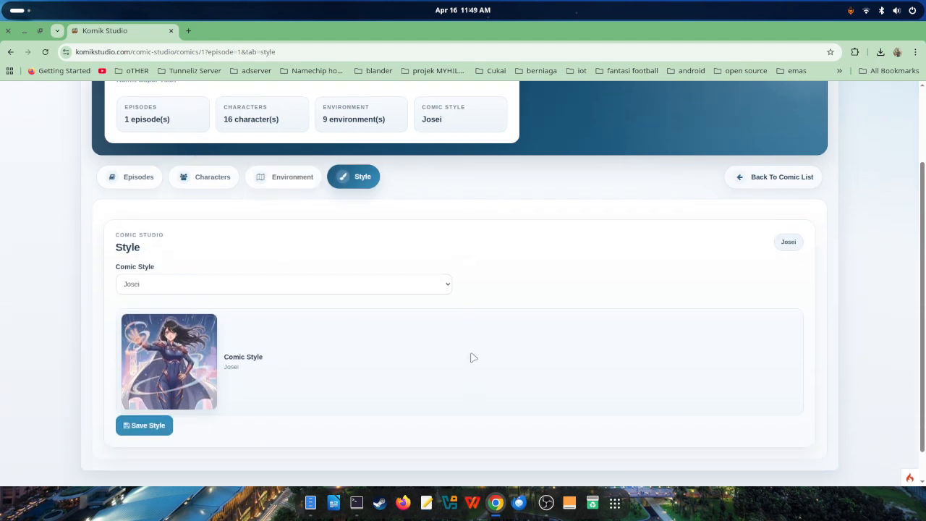
pyautogui.scroll(2, 373, 400)
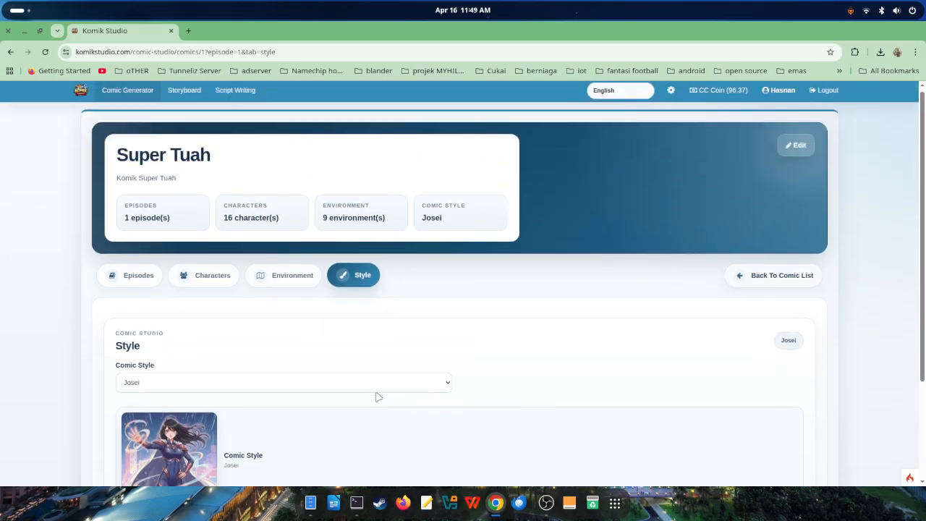
pyautogui.scroll(-1, 378, 397)
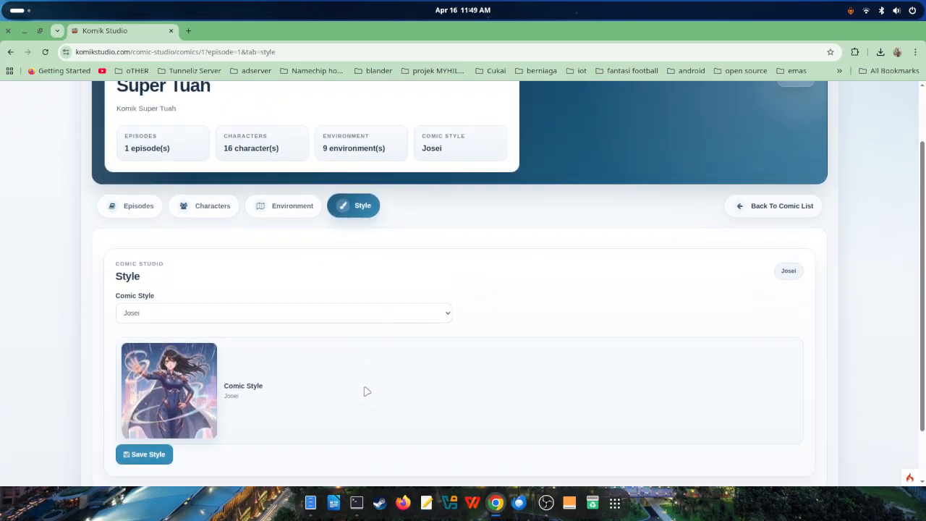
# Preview the Manga, Anime and Western Comic styles, and set the comic style back to Josei without saving.
pyautogui.click(323, 312)
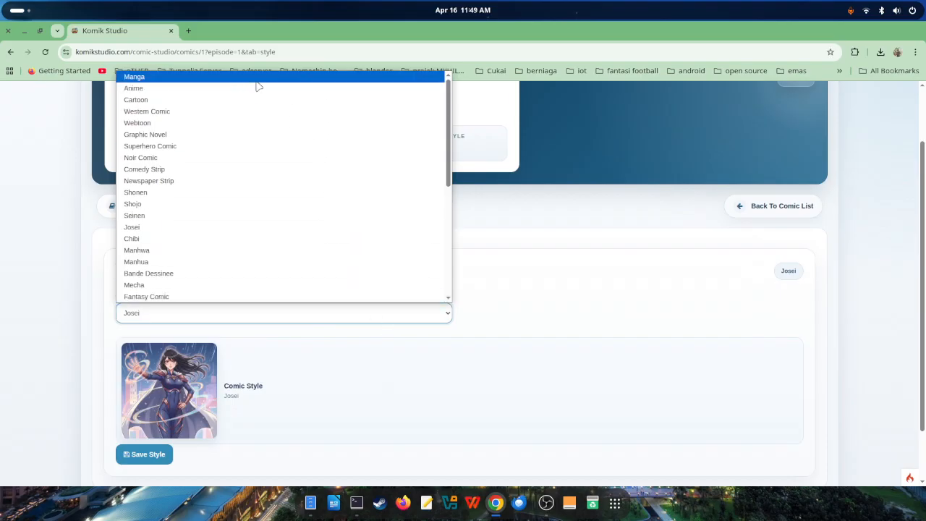
pyautogui.click(257, 76)
pyautogui.click(306, 316)
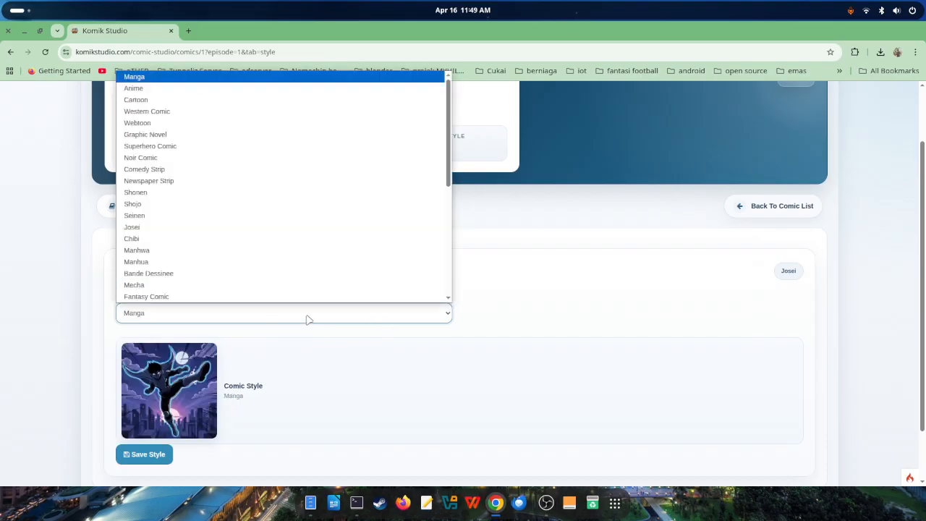
pyautogui.click(259, 88)
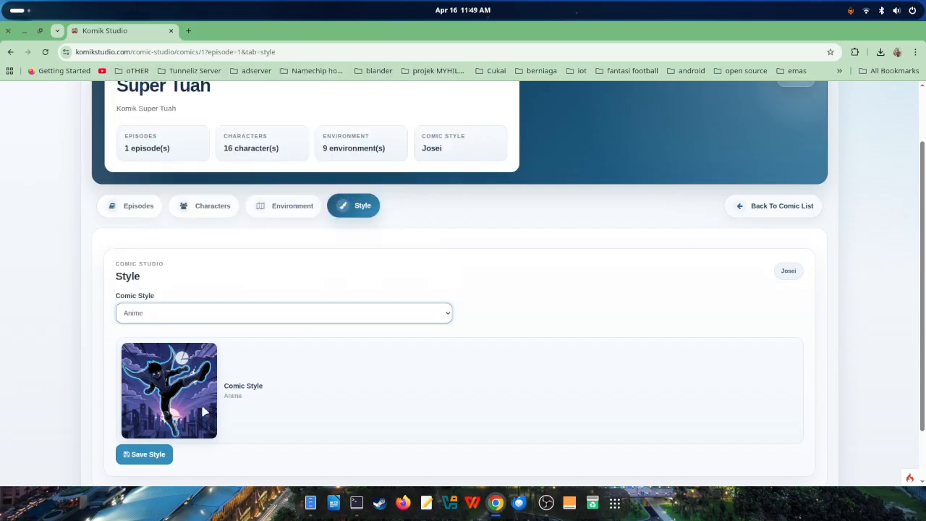
pyautogui.click(245, 319)
pyautogui.click(221, 110)
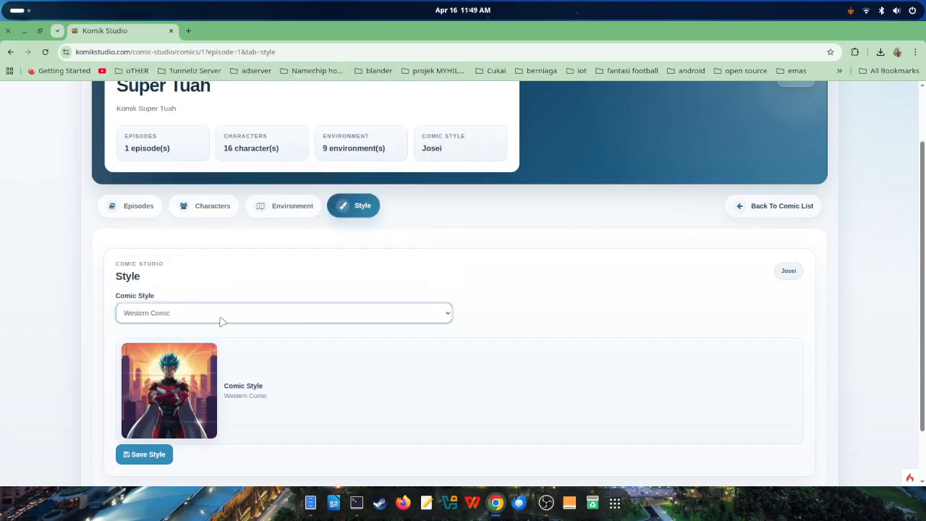
pyautogui.click(223, 325)
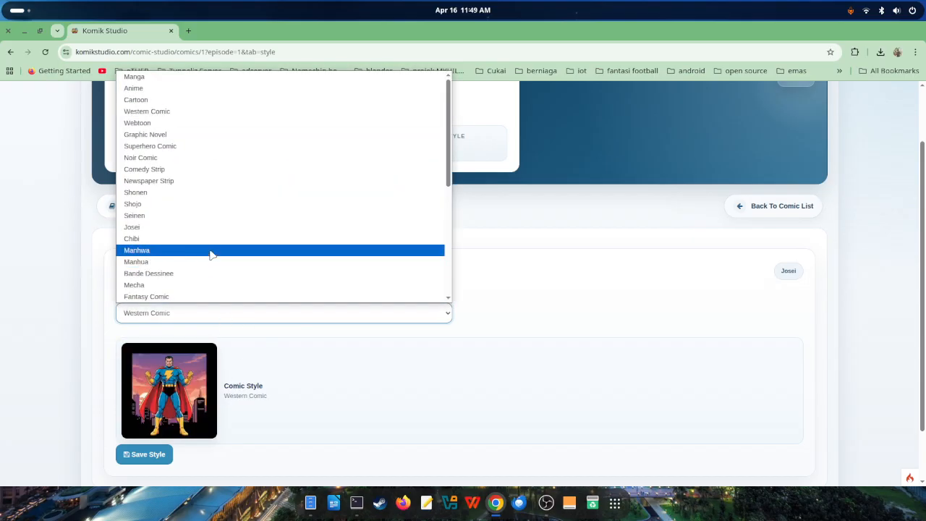
pyautogui.click(214, 228)
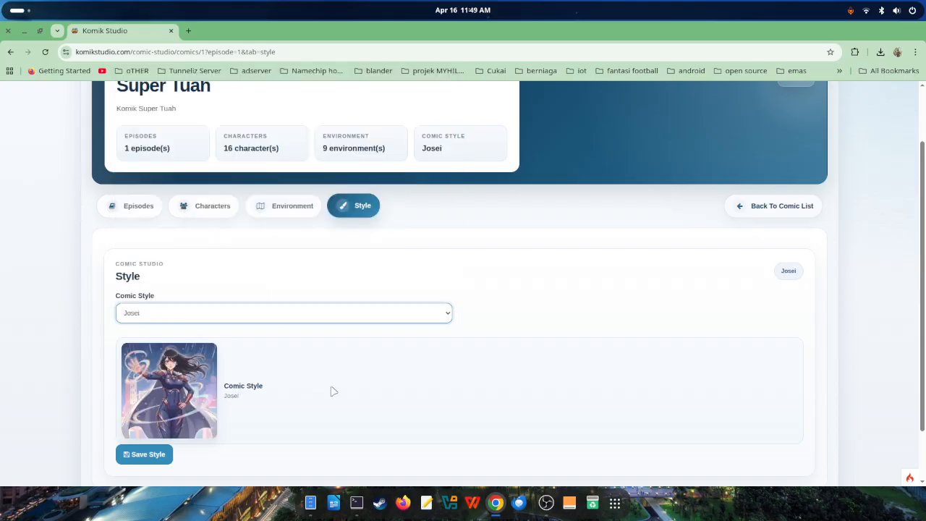
# Preview the Sci-Fi Comic, Dark Fantasy Comic, 3D Render and Pixar 3D comic styles without saving.
pyautogui.click(316, 312)
pyautogui.scroll(-2, 285, 304)
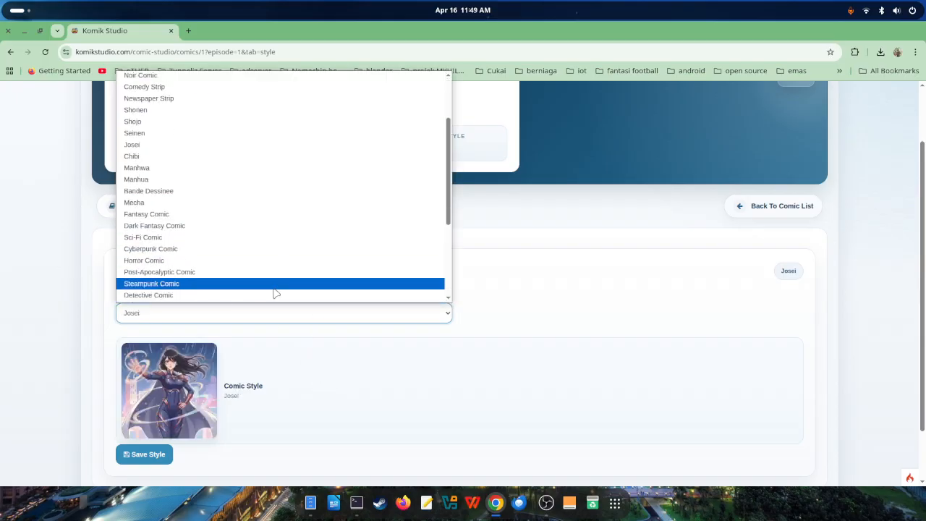
pyautogui.click(227, 233)
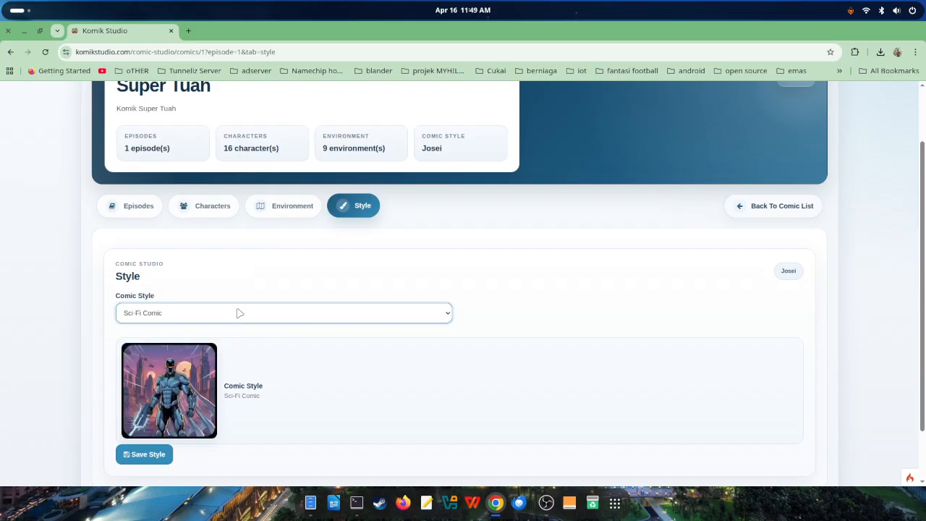
pyautogui.click(244, 310)
pyautogui.scroll(-1, 251, 268)
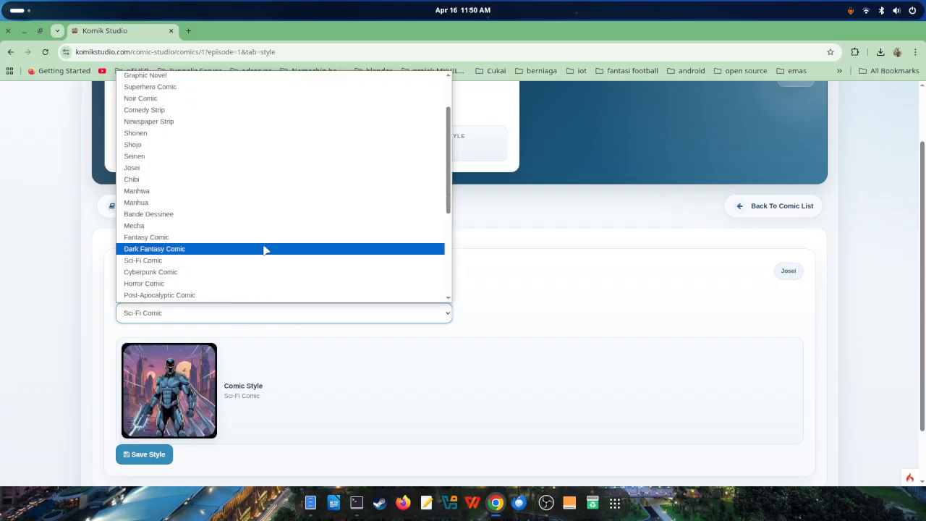
pyautogui.click(265, 247)
pyautogui.click(265, 316)
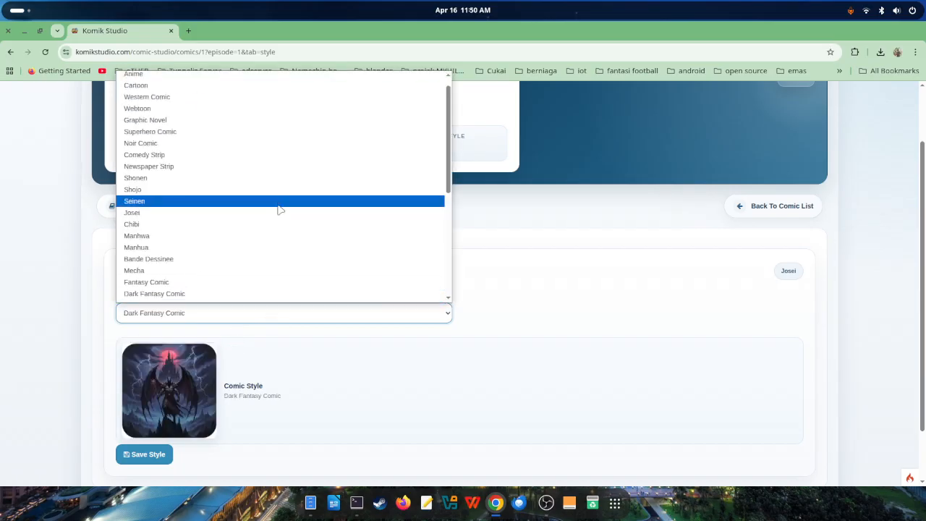
pyautogui.scroll(-3, 263, 267)
pyautogui.click(262, 268)
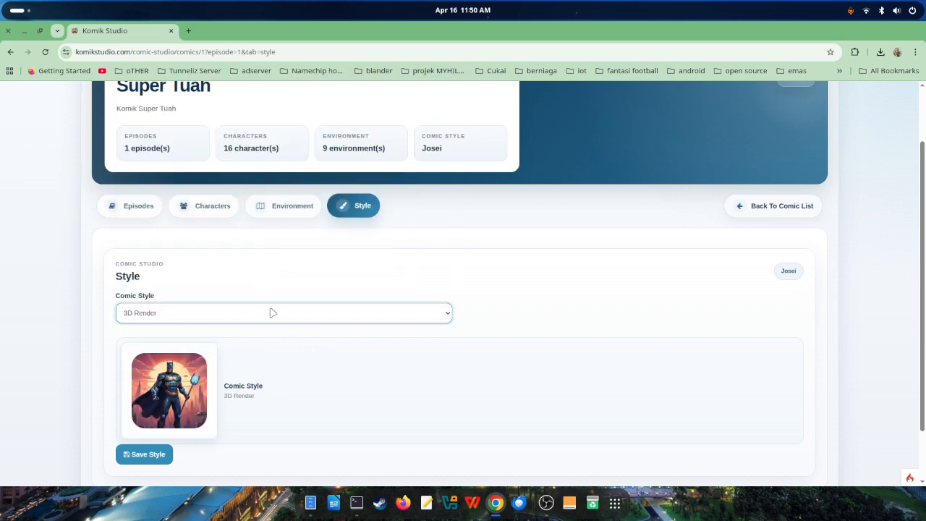
pyautogui.click(271, 313)
pyautogui.scroll(-2, 276, 280)
pyautogui.click(238, 273)
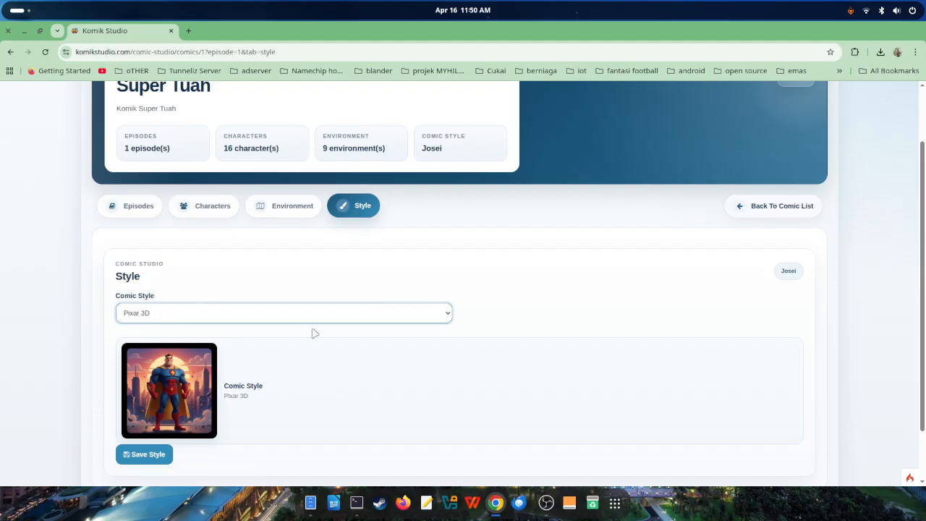
# Revisit the Super Tuah comic's characters and environments, and go back to its episode list.
pyautogui.click(207, 206)
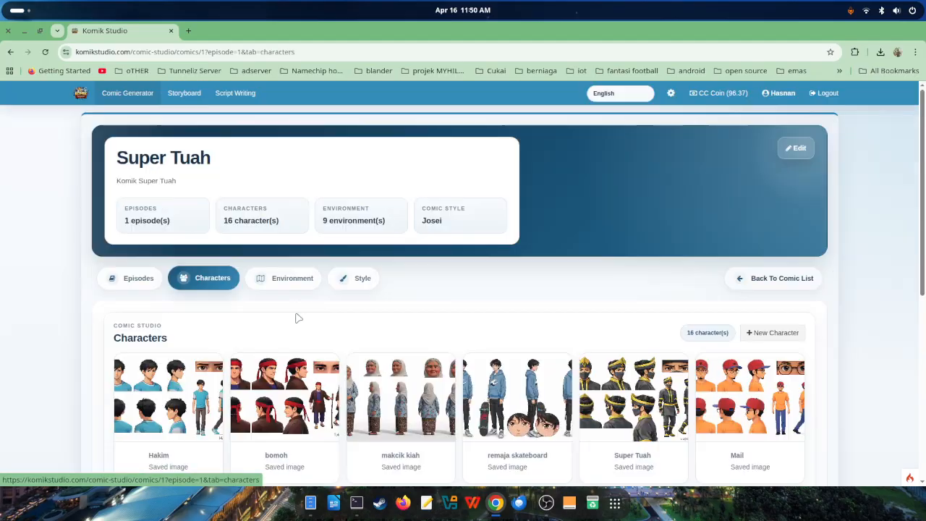
pyautogui.click(296, 279)
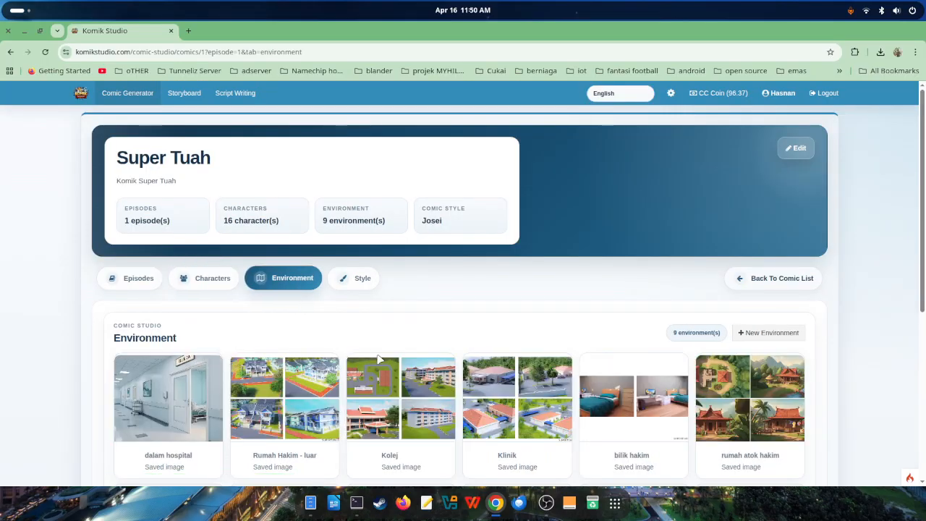
pyautogui.click(140, 279)
pyautogui.scroll(-2, 357, 434)
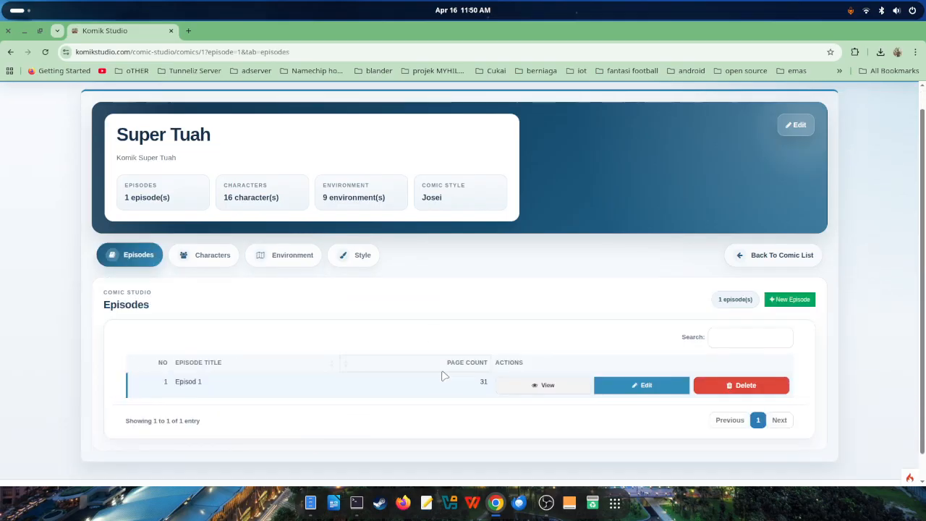
# Open the pages of Episod 1 and examine the page list and the total amount in RM.
pyautogui.click(548, 358)
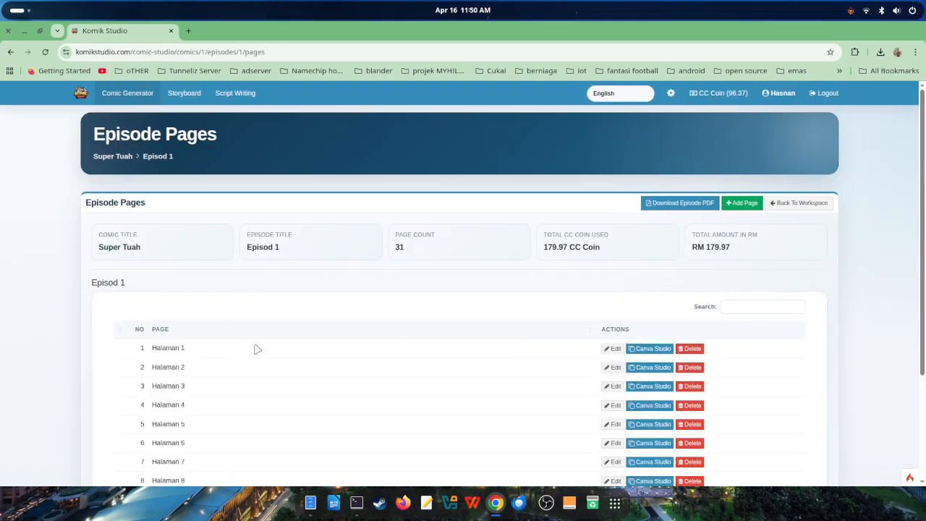
pyautogui.scroll(-2, 413, 283)
pyautogui.scroll(1, 408, 238)
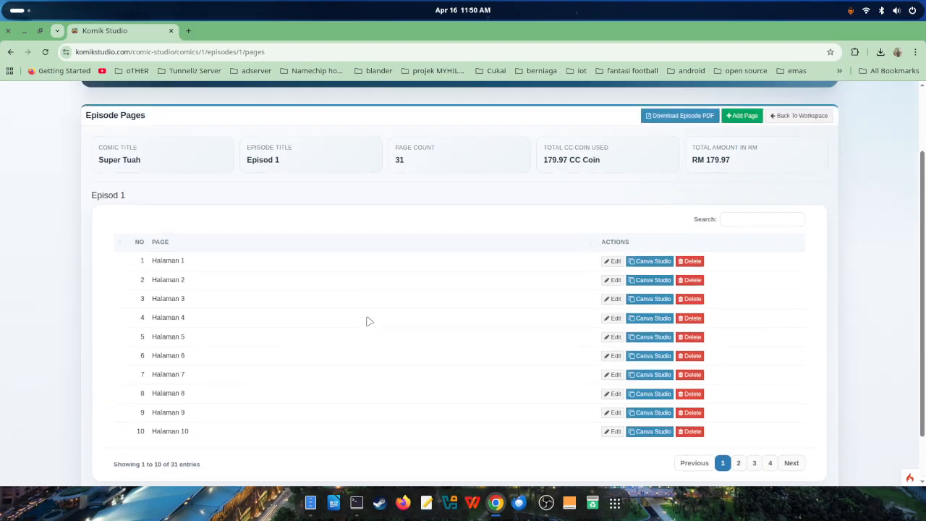
pyautogui.scroll(1, 361, 319)
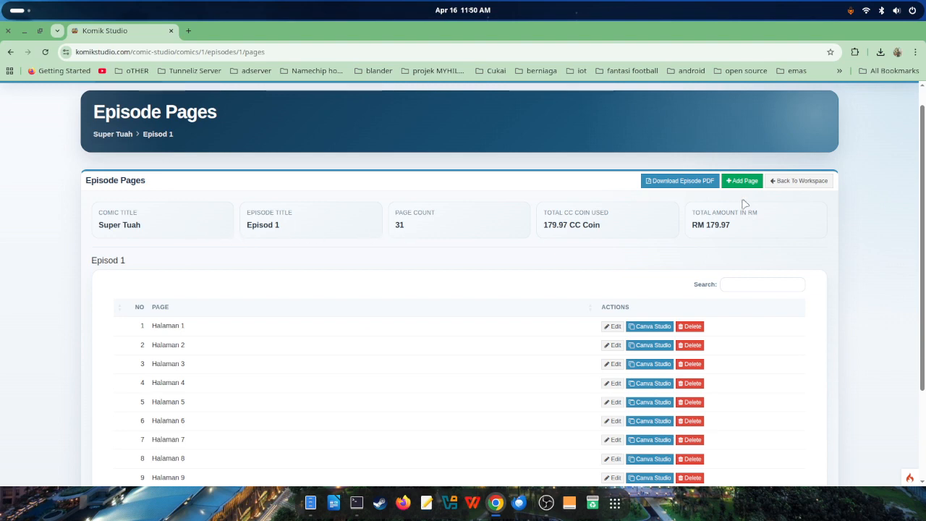
pyautogui.tripleClick(721, 226)
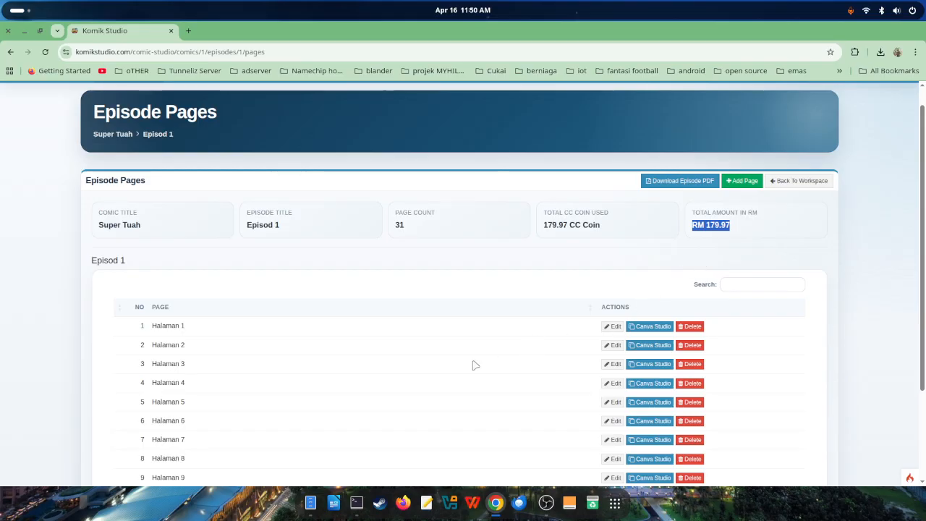
pyautogui.scroll(-2, 473, 364)
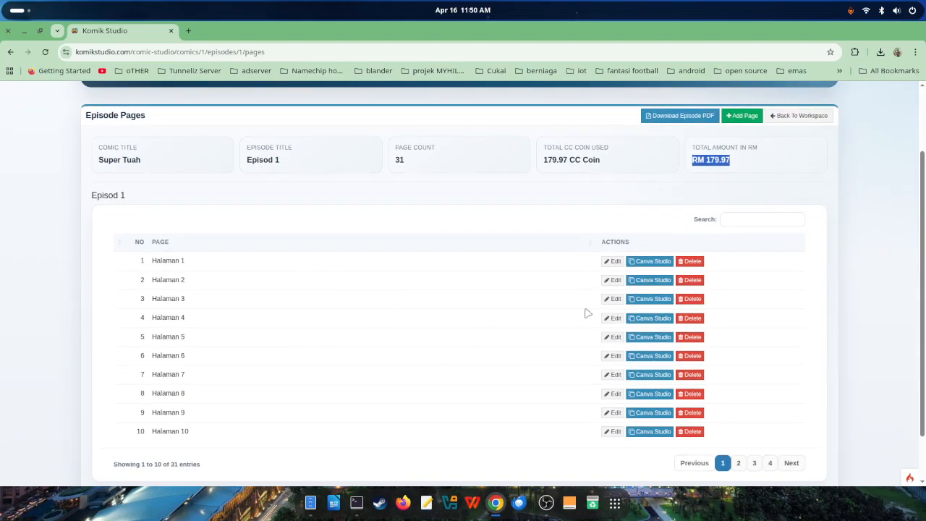
# Open the panel list of Halaman 1 and examine each panel's image, description and available actions.
pyautogui.click(611, 261)
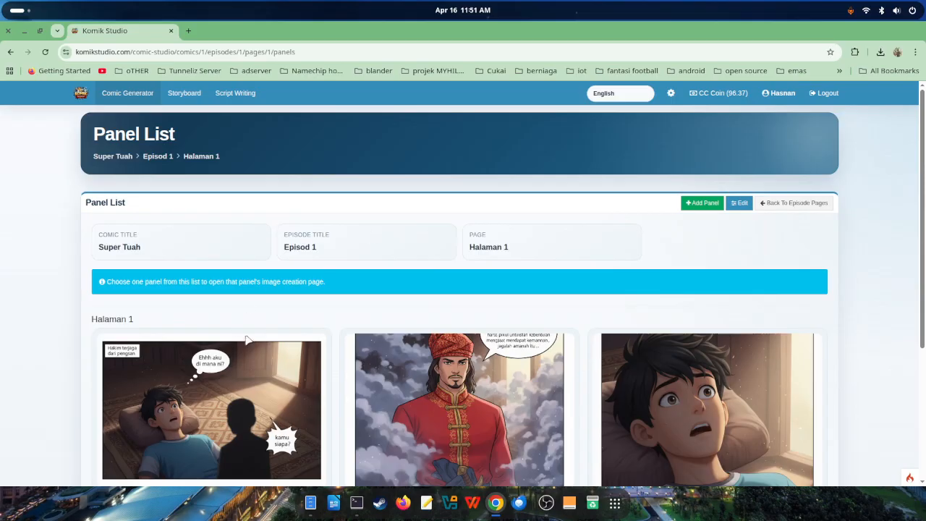
pyautogui.scroll(-3, 336, 326)
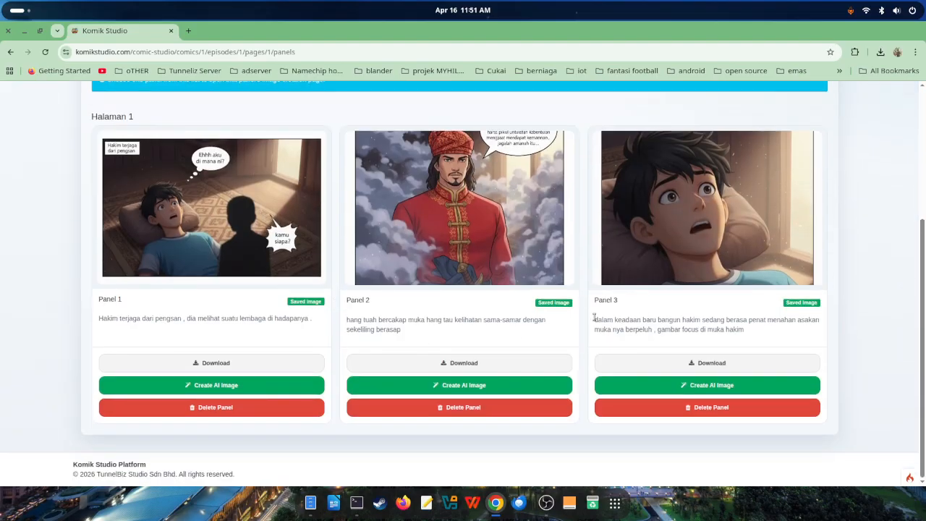
pyautogui.scroll(3, 382, 316)
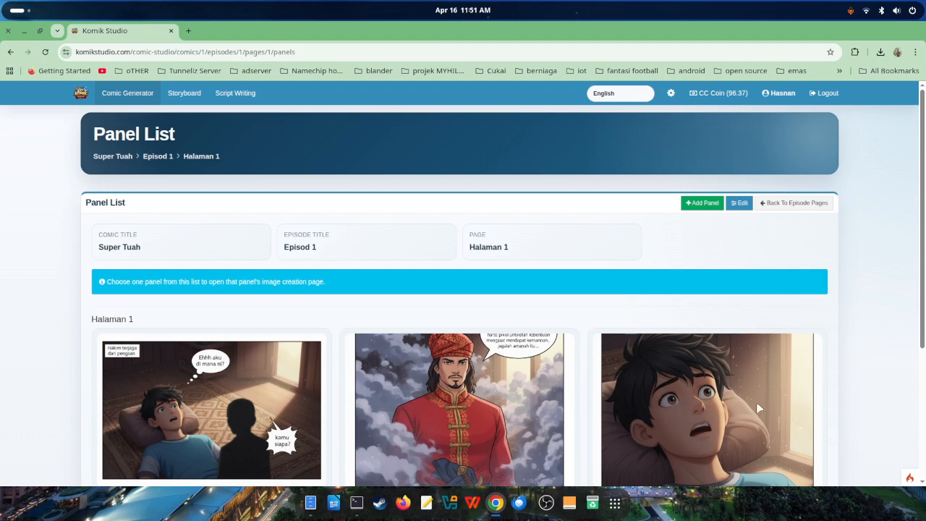
pyautogui.scroll(-3, 658, 384)
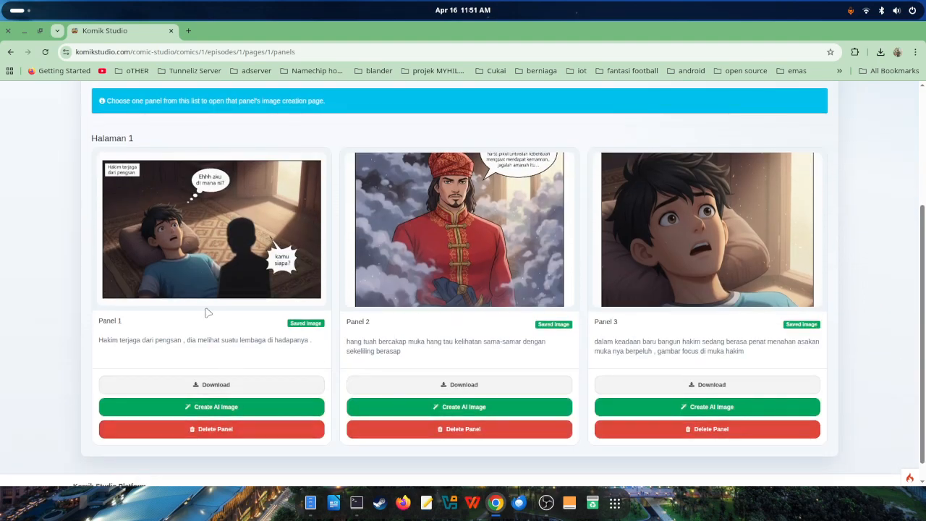
pyautogui.scroll(2, 528, 281)
pyautogui.scroll(-1, 434, 311)
pyautogui.scroll(1, 325, 345)
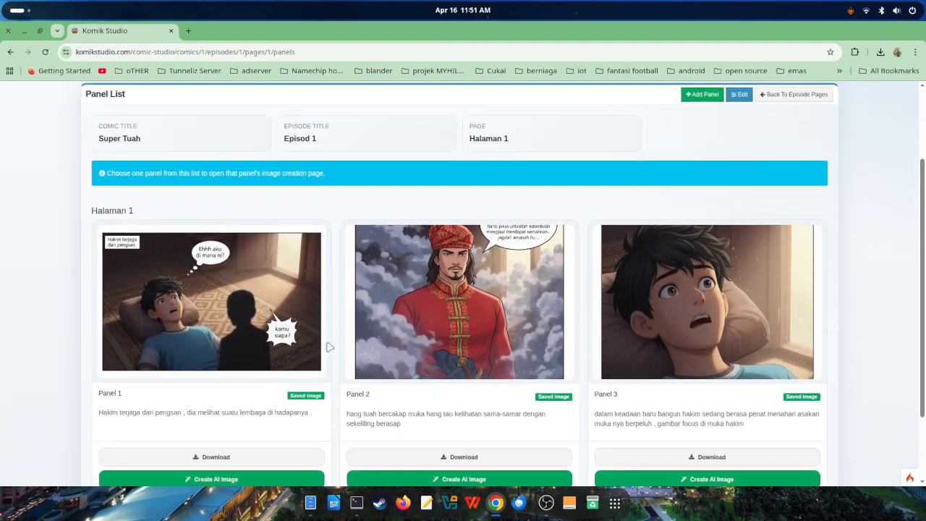
pyautogui.scroll(-2, 259, 363)
pyautogui.scroll(2, 418, 357)
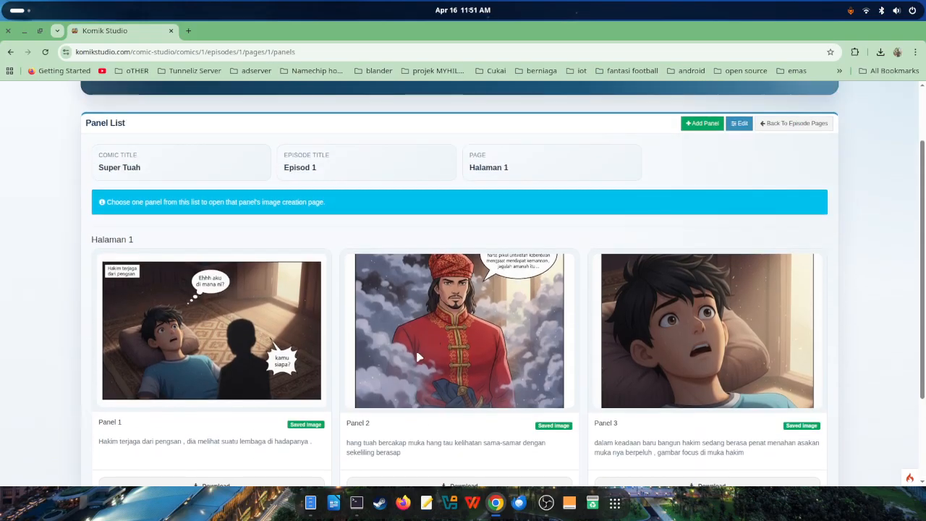
pyautogui.scroll(-2, 381, 345)
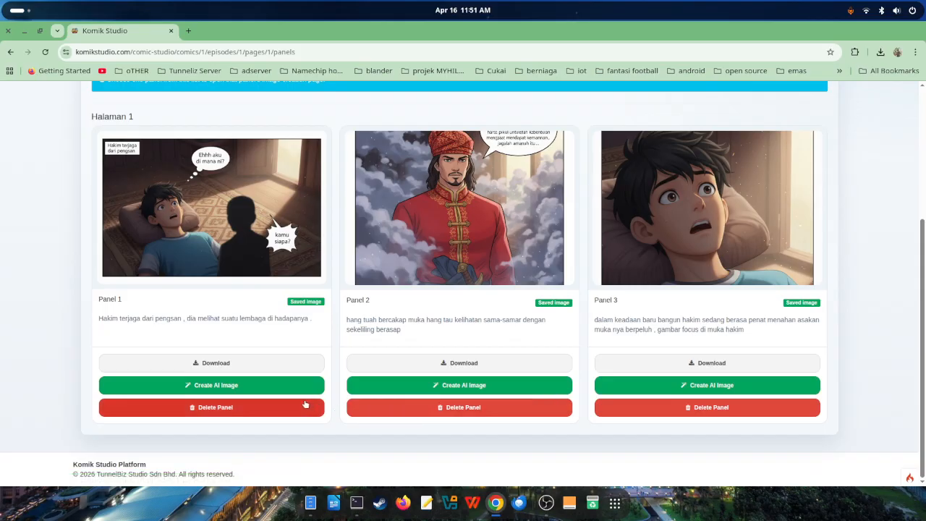
pyautogui.scroll(2, 651, 335)
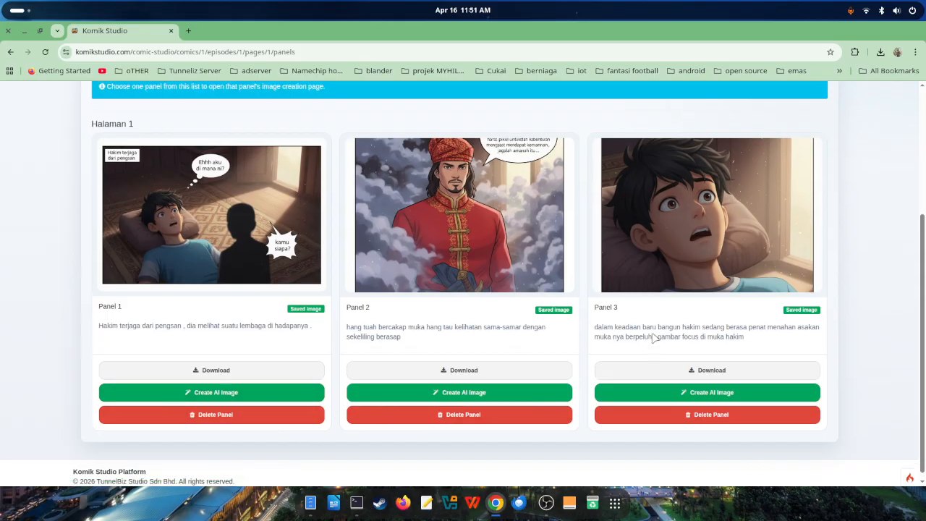
# Return to the episode pages and open Halaman 1 in Canva Studio.
pyautogui.click(786, 131)
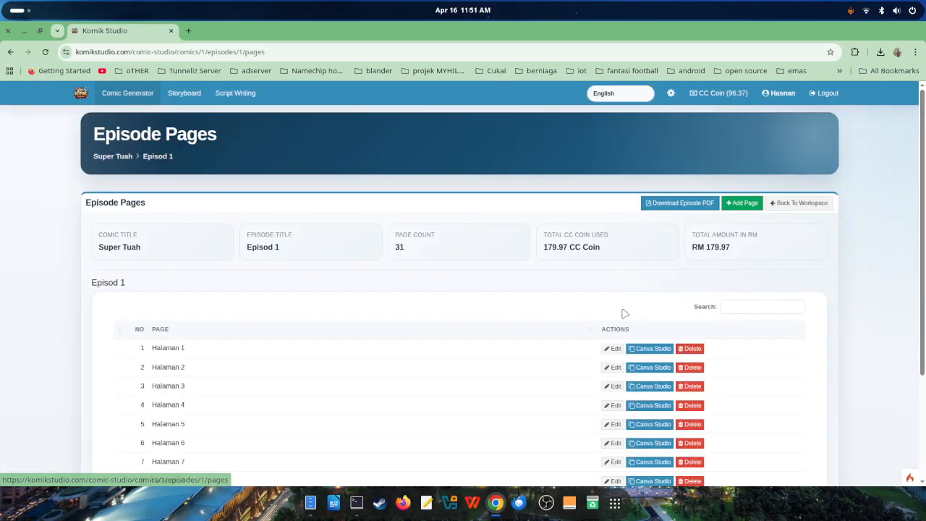
pyautogui.scroll(-2, 405, 347)
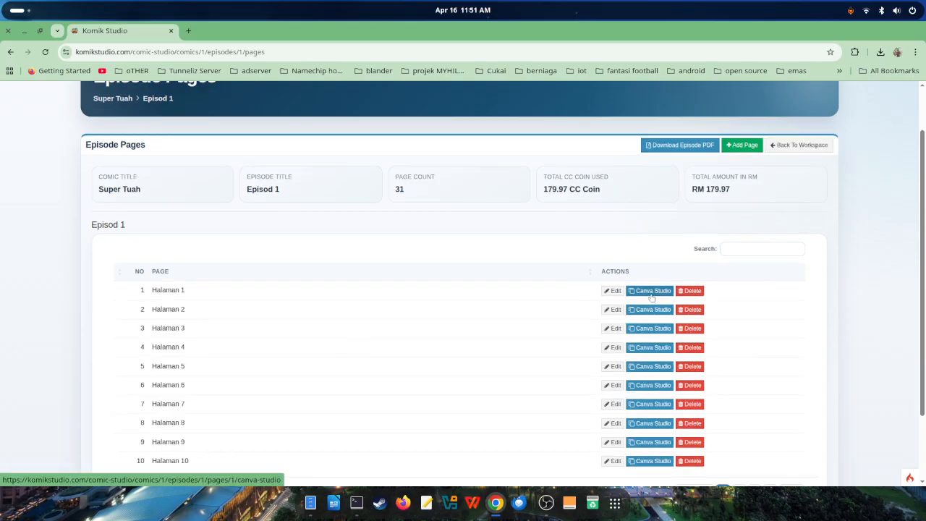
pyautogui.click(654, 291)
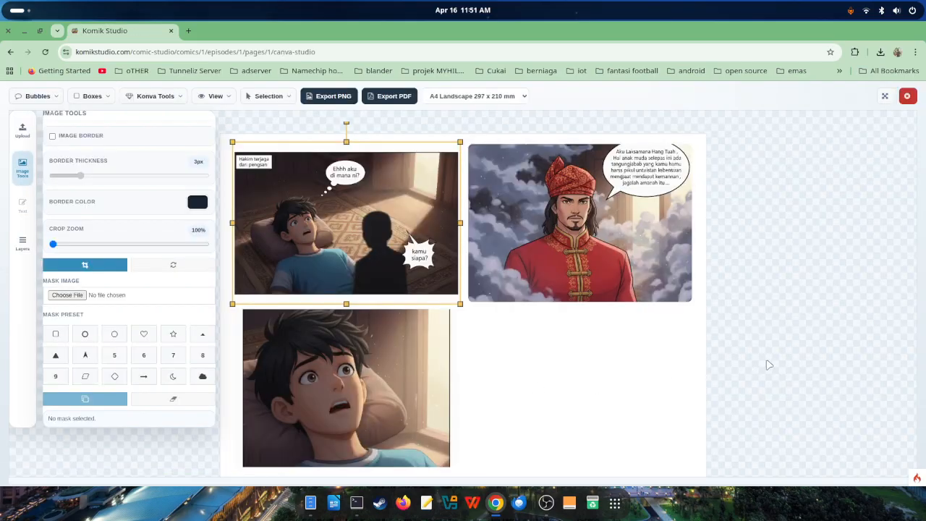
# Turn the image border of the panel with the man in red on and off again.
pyautogui.click(577, 230)
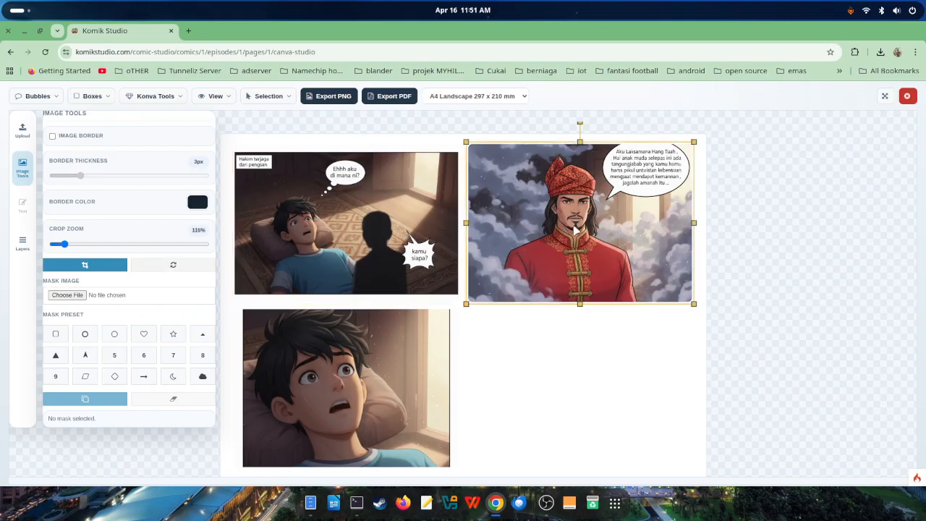
pyautogui.click(52, 136)
pyautogui.click(52, 136)
# Enable cropping on the panel with the dark silhouette and shift its image slightly left within the frame, keeping the crop zoom at 100%.
pyautogui.click(319, 277)
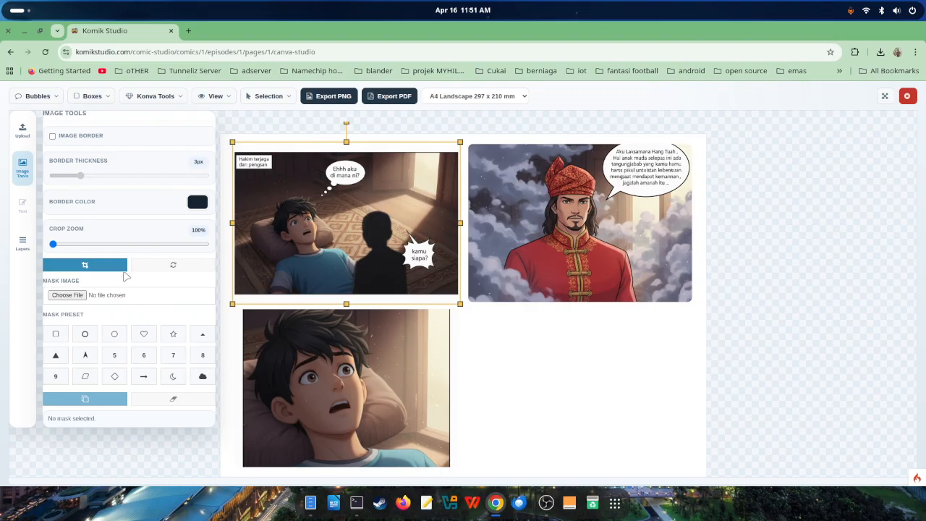
pyautogui.click(103, 265)
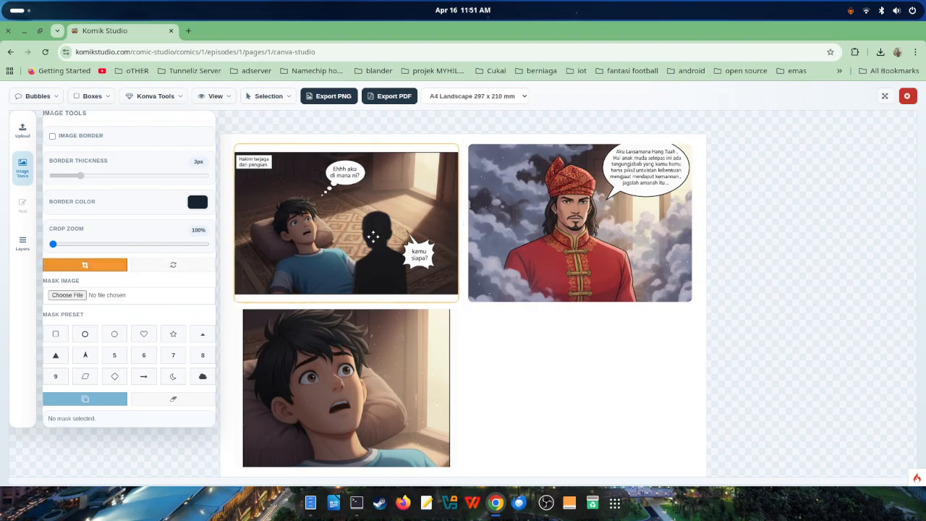
pyautogui.moveTo(374, 236); pyautogui.dragTo(372, 236)
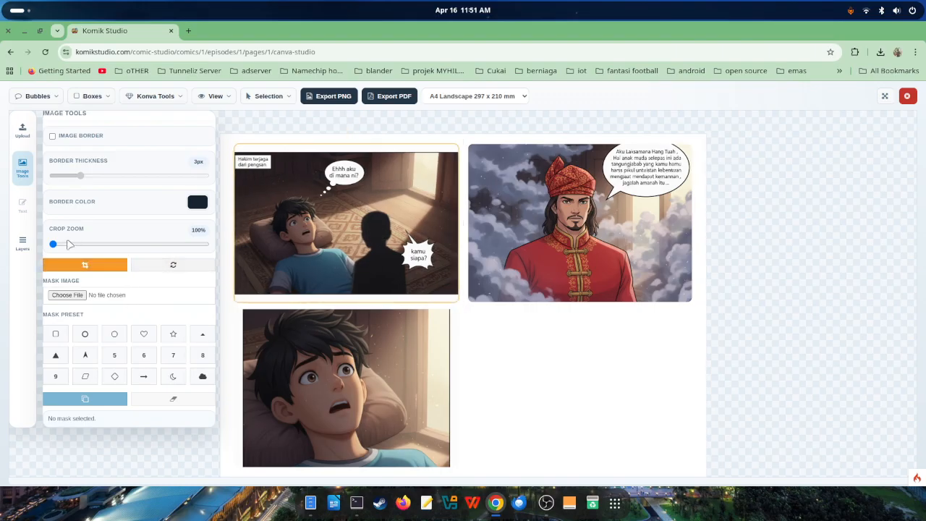
pyautogui.moveTo(68, 243); pyautogui.dragTo(52, 253)
pyautogui.click(590, 233)
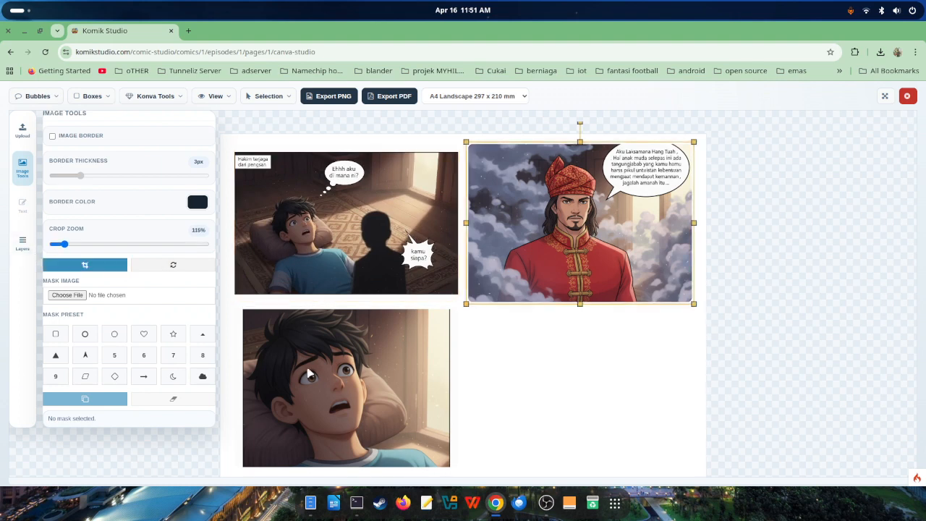
# Apply the Heart mask preset to the close-up panel of the boy's face and clear the mask again.
pyautogui.click(308, 373)
pyautogui.click(146, 335)
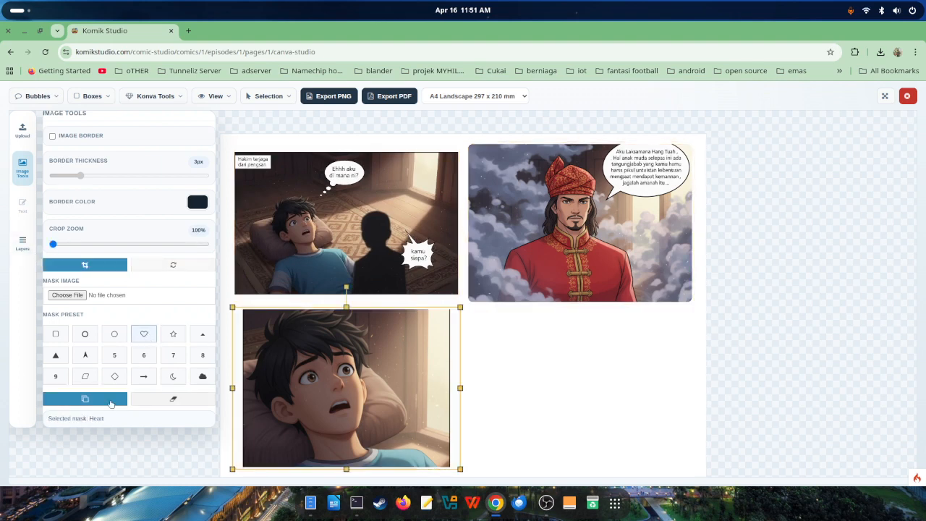
pyautogui.click(109, 402)
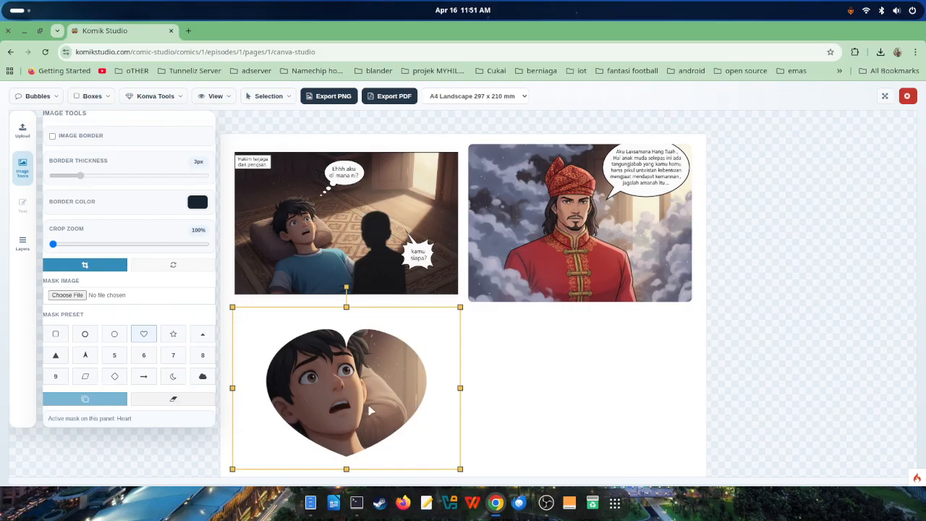
pyautogui.click(174, 398)
pyautogui.click(433, 298)
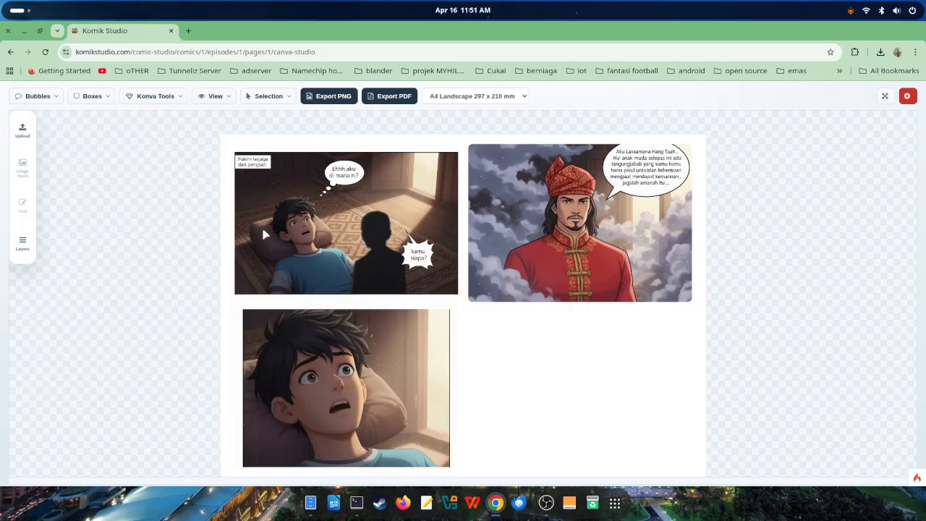
# Add a caption box to the page and place it overlapping the right edge of the boy's close-up panel.
pyautogui.click(91, 96)
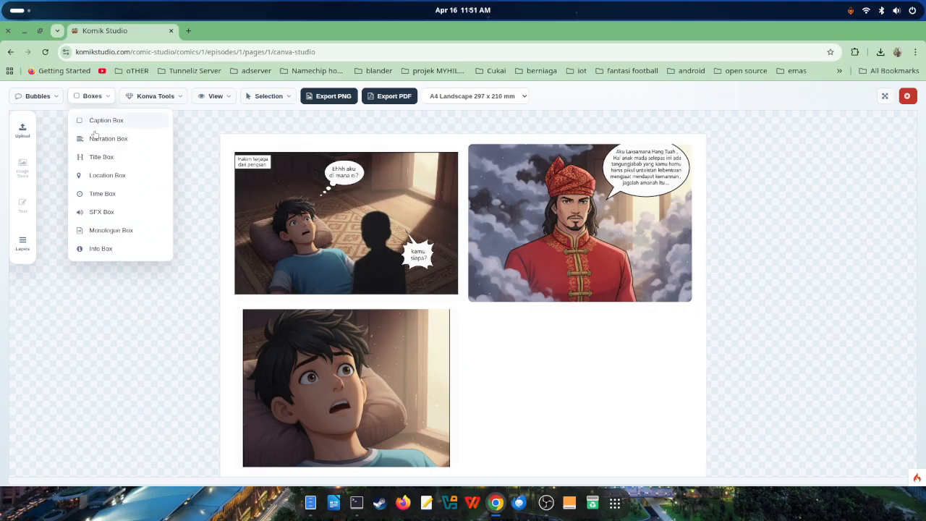
pyautogui.click(97, 120)
pyautogui.moveTo(457, 301); pyautogui.dragTo(496, 365)
pyautogui.click(618, 362)
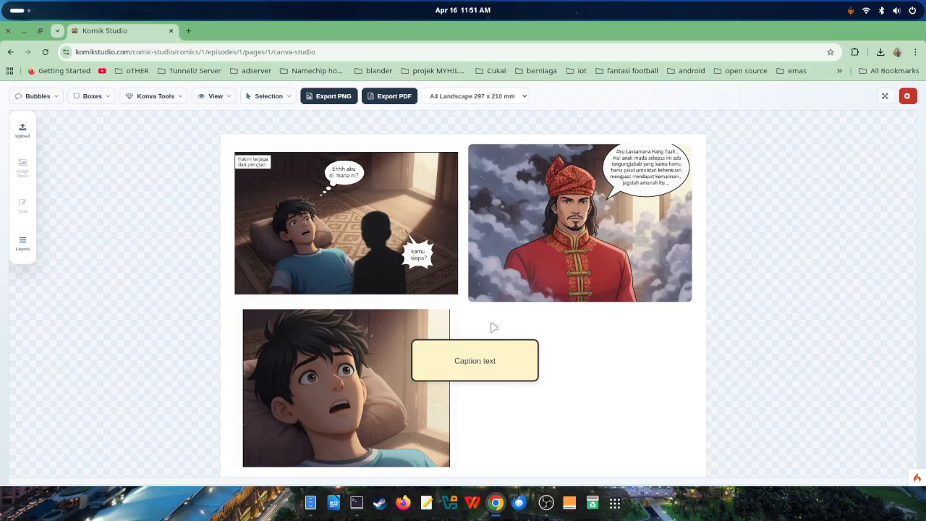
# Change the page format from A4 Landscape to Comic Book 168 x 260 mm and exit Canva Studio.
pyautogui.click(511, 97)
pyautogui.click(506, 110)
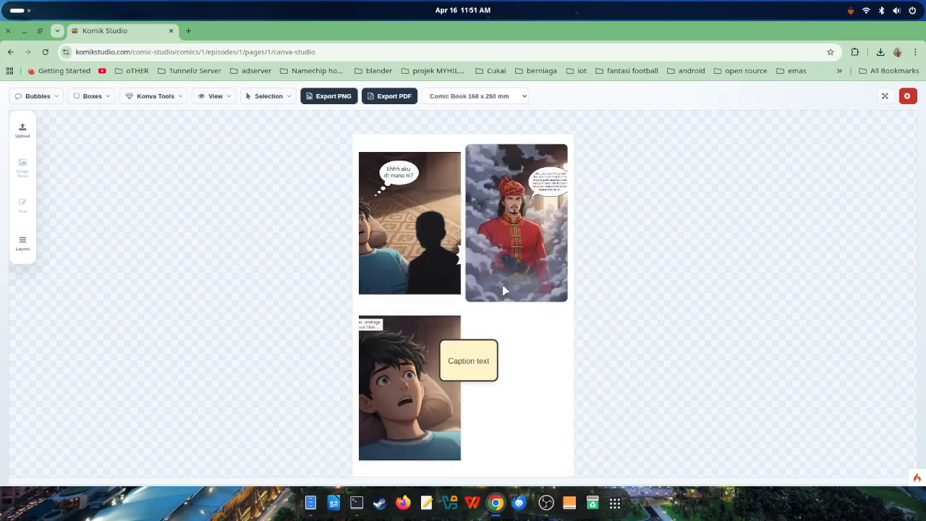
pyautogui.click(907, 96)
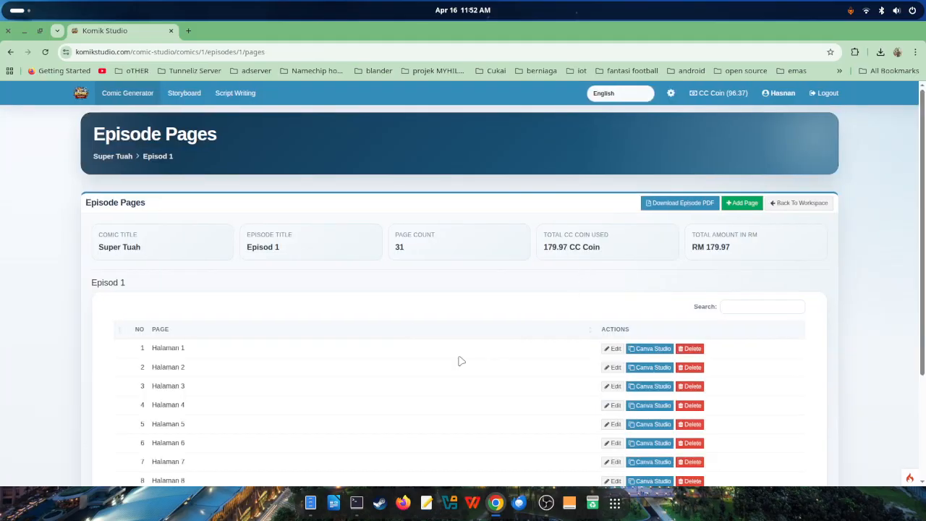
# Open the panel list of Halaman 3 and look through its panel images and scene descriptions.
pyautogui.scroll(-3, 452, 362)
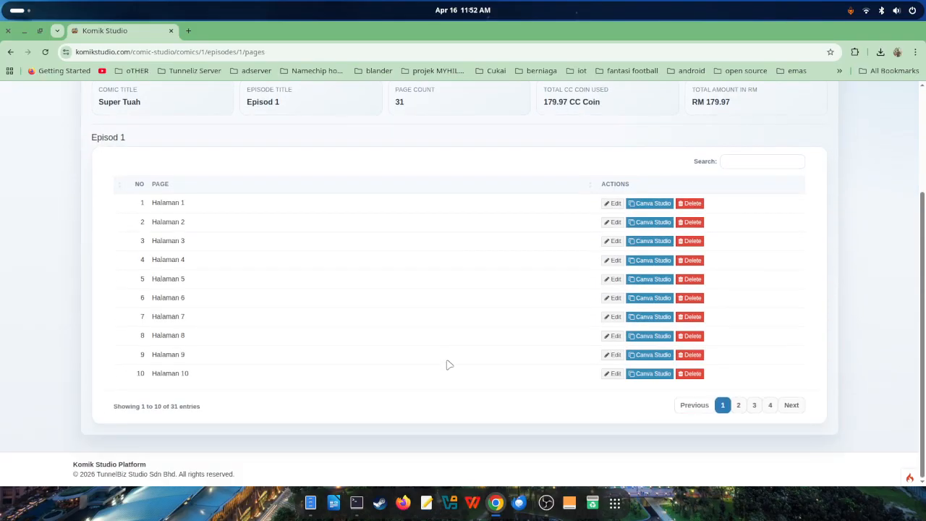
pyautogui.click(613, 240)
pyautogui.scroll(-3, 444, 362)
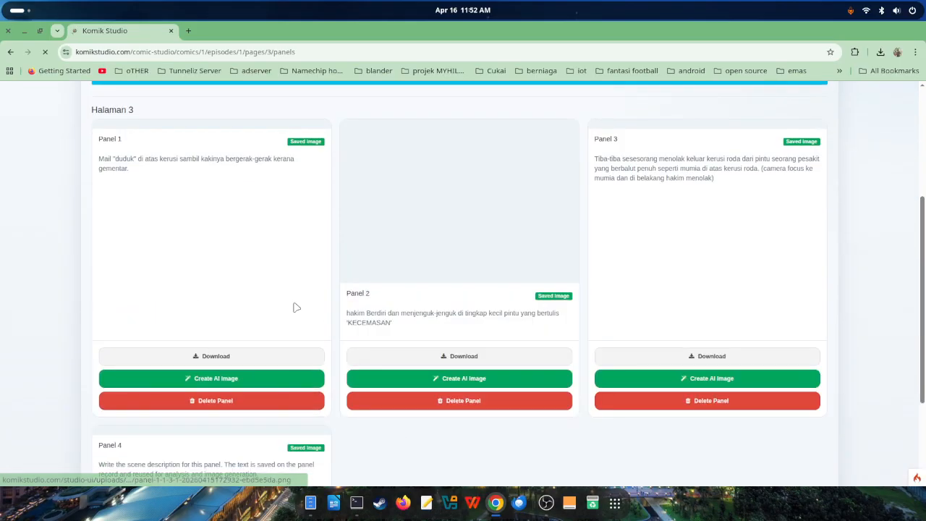
pyautogui.scroll(-4, 834, 319)
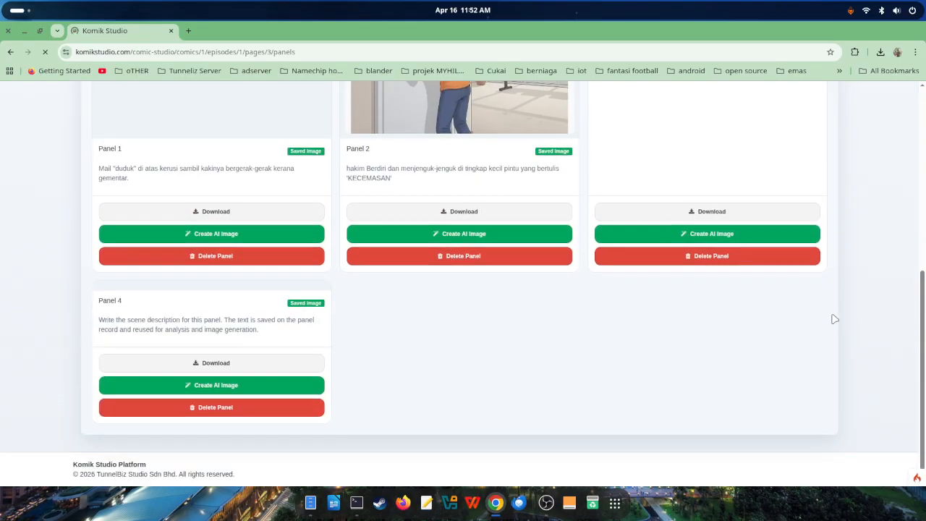
pyautogui.scroll(3, 674, 327)
pyautogui.scroll(-4, 779, 320)
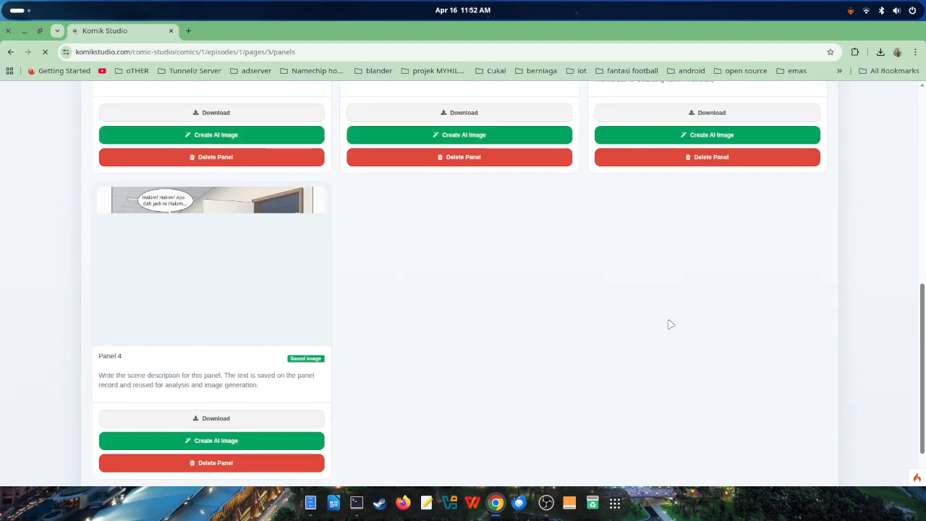
pyautogui.scroll(10, 723, 290)
# Go back to the episode pages and open the AI image creation page for Panel 1 of Halaman 4.
pyautogui.click(796, 204)
pyautogui.scroll(-1, 510, 334)
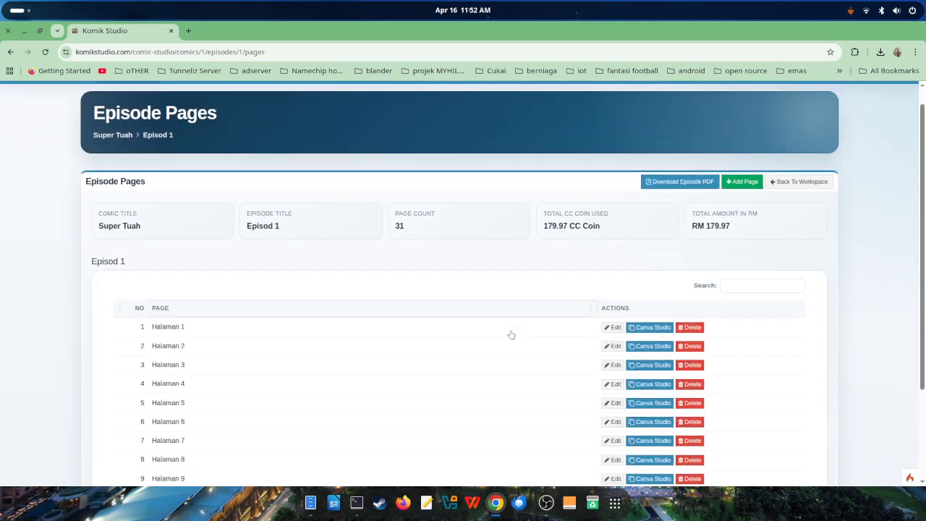
pyautogui.scroll(-2, 511, 334)
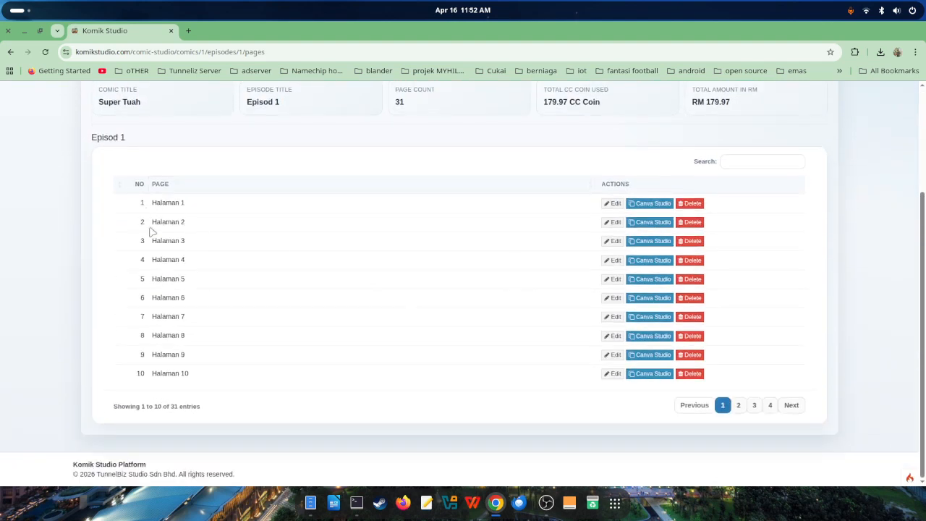
pyautogui.click(614, 262)
pyautogui.scroll(-1, 529, 345)
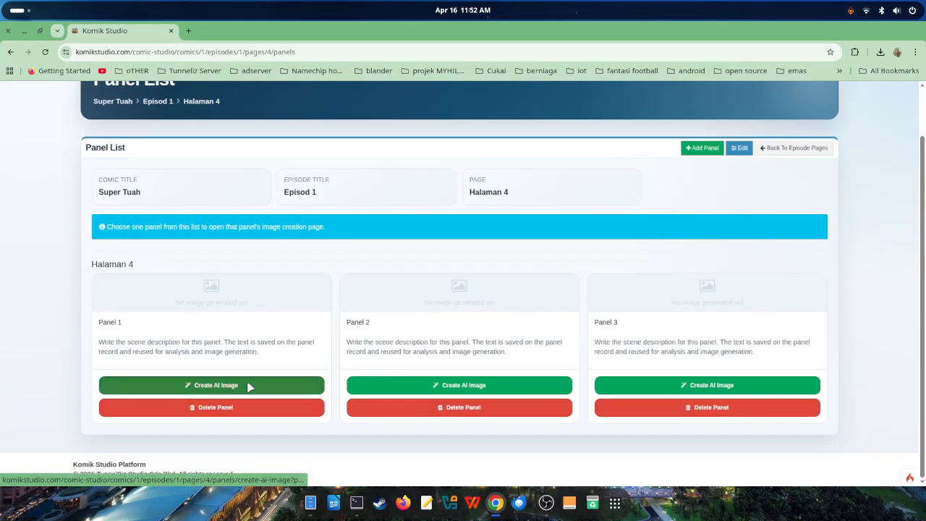
pyautogui.click(248, 386)
# Look over the saved characters and select Hakim as a reference character for Panel 1.
pyautogui.scroll(-1, 463, 318)
pyautogui.scroll(1, 396, 310)
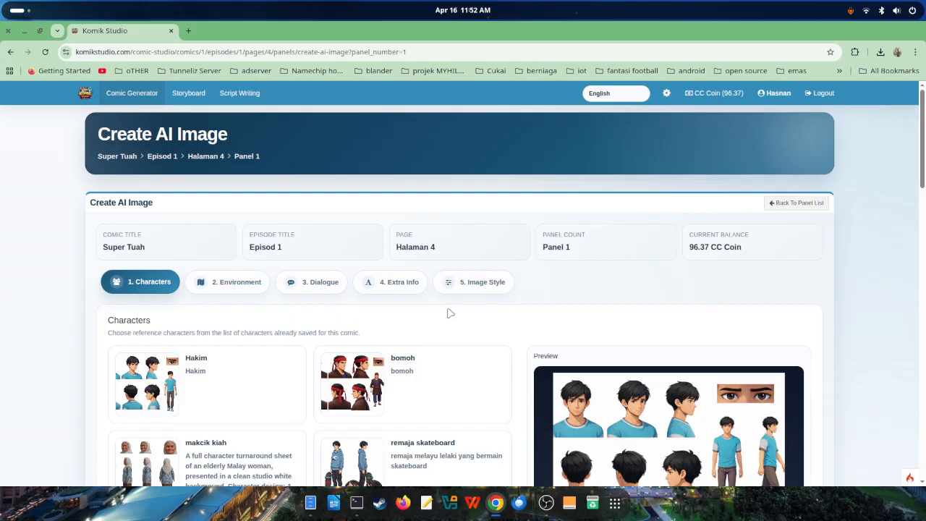
pyautogui.scroll(-3, 409, 344)
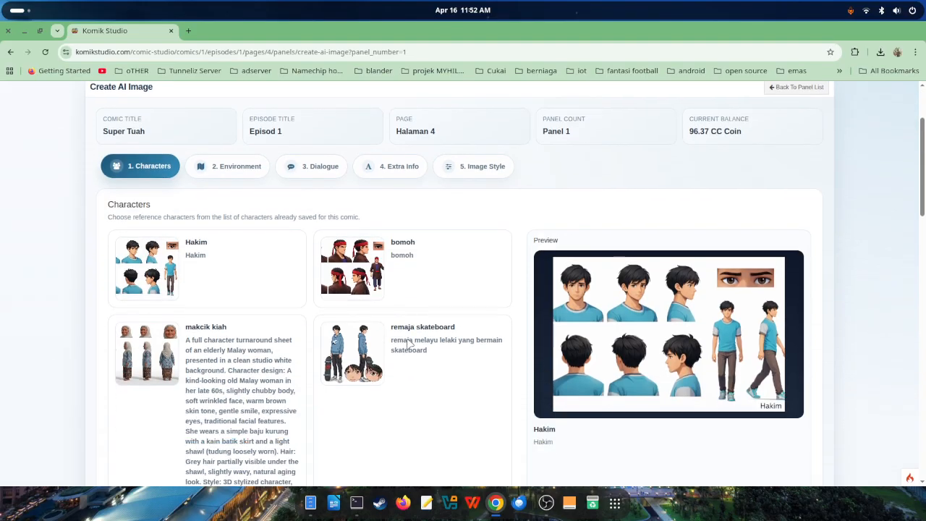
pyautogui.scroll(2, 408, 344)
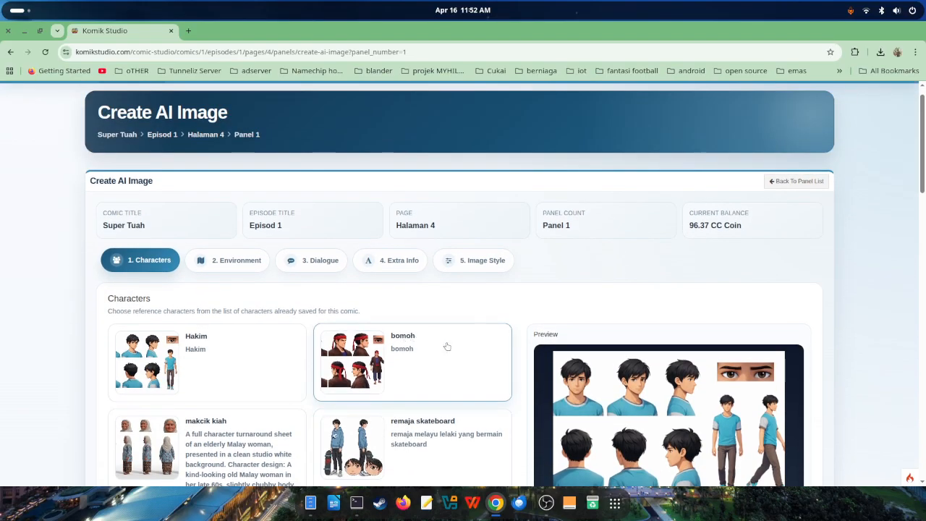
pyautogui.scroll(-3, 630, 289)
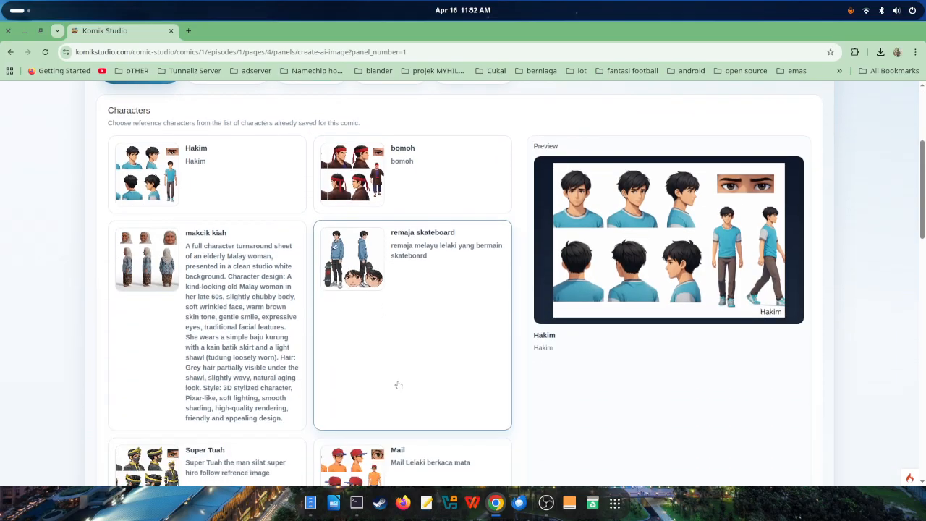
pyautogui.click(194, 176)
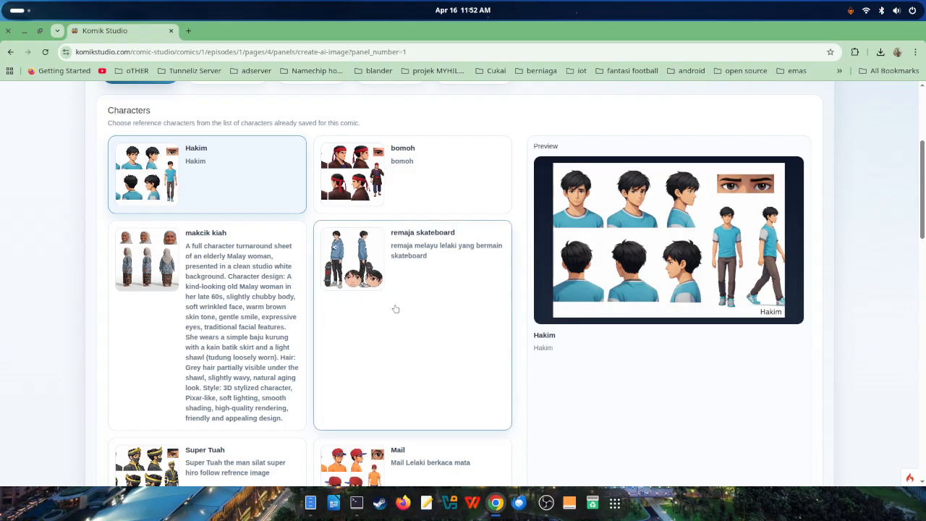
# Try bomoh, makcik kiah and remaja skateboard as reference characters and browse the remaining character list.
pyautogui.click(440, 193)
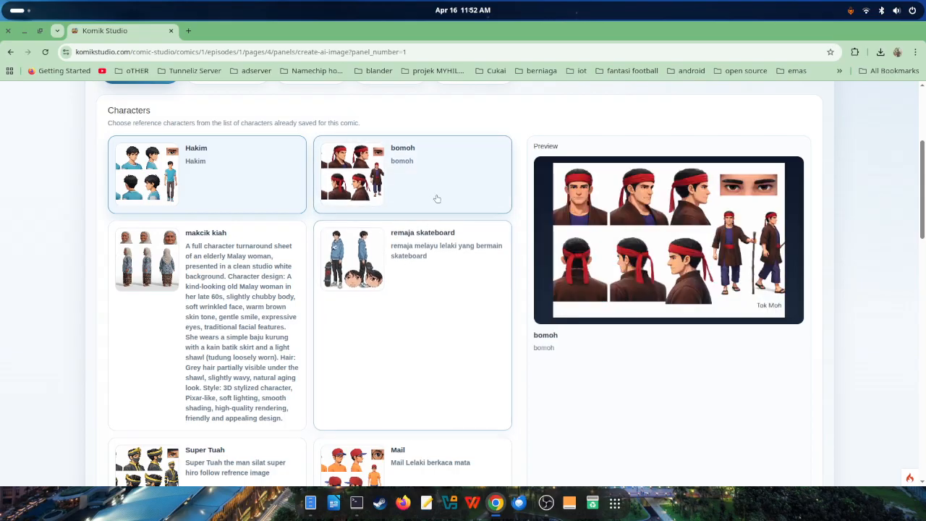
pyautogui.click(440, 184)
pyautogui.click(261, 332)
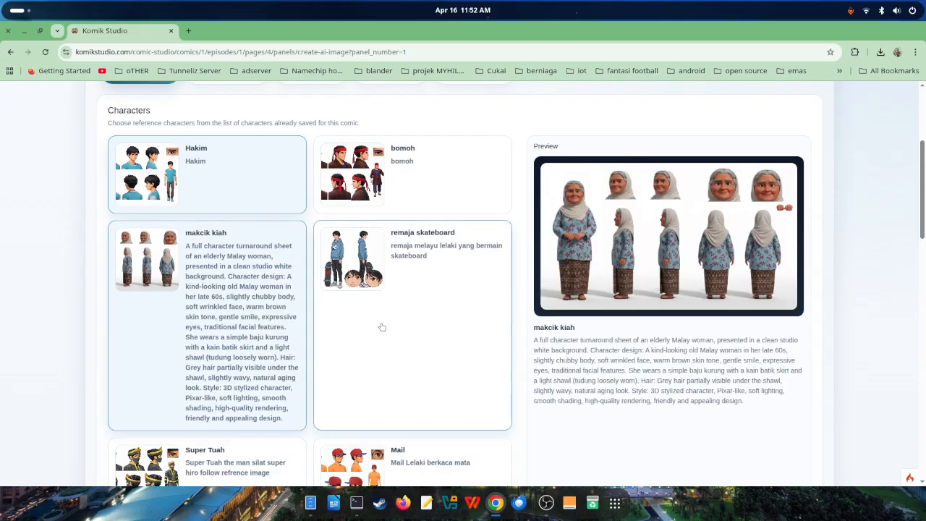
pyautogui.click(438, 335)
pyautogui.scroll(-3, 627, 384)
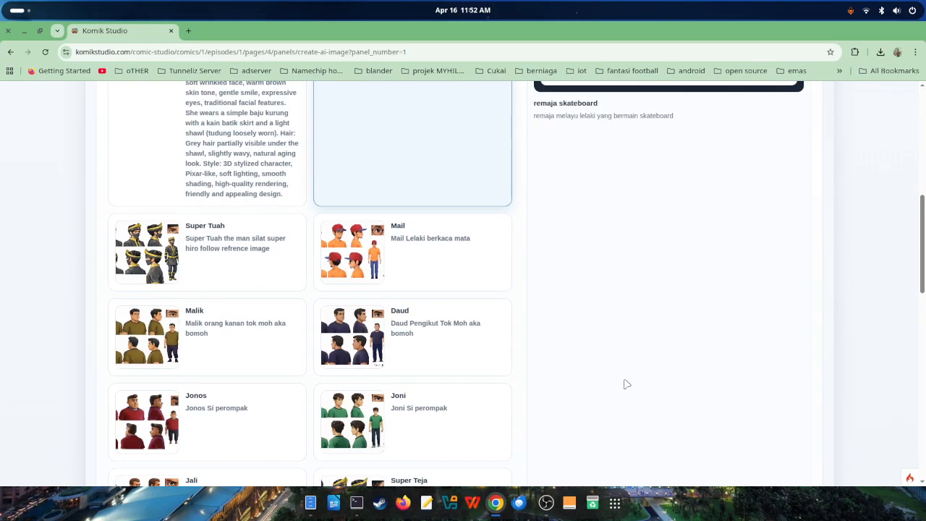
pyautogui.scroll(-8, 627, 384)
pyautogui.scroll(8, 474, 363)
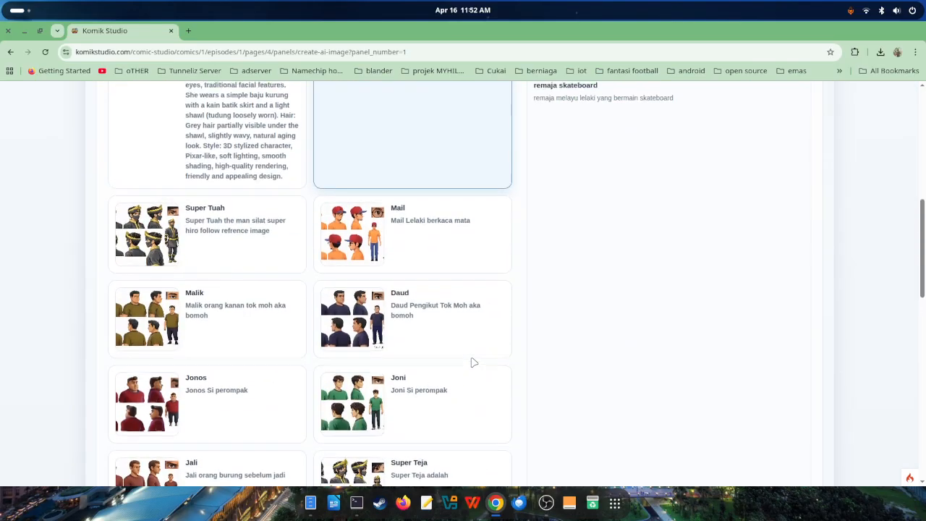
# Try the Rumah Hakim - luar environment and choose Klinik as the panel's environment instead.
pyautogui.scroll(5, 474, 363)
pyautogui.click(242, 283)
pyautogui.scroll(-3, 398, 301)
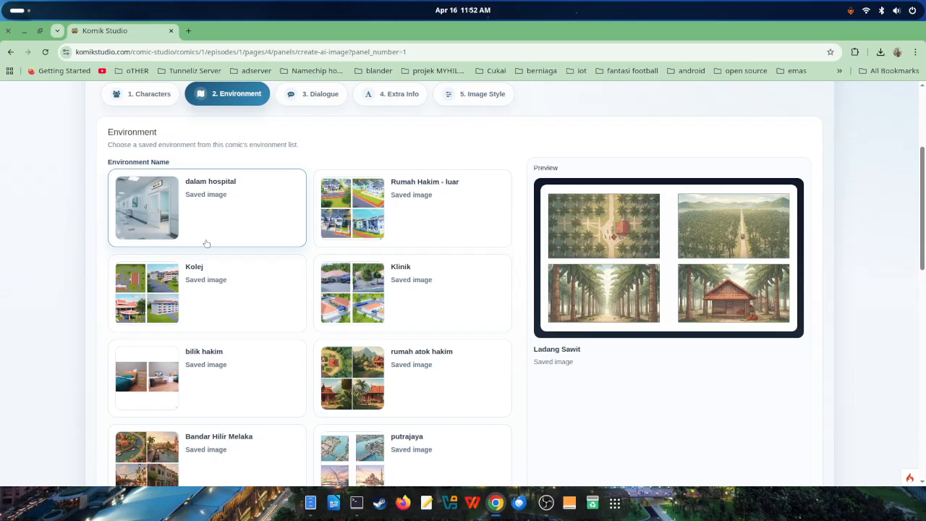
pyautogui.click(393, 207)
pyautogui.click(429, 309)
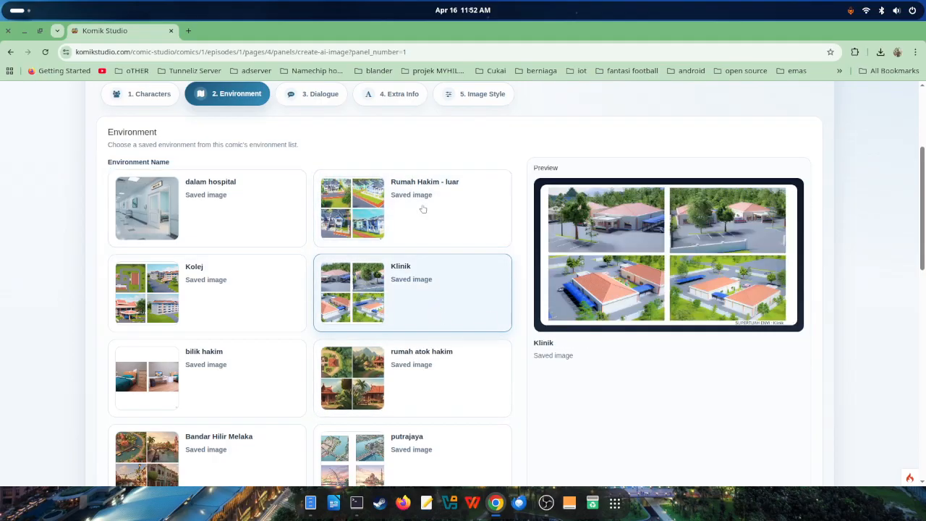
# Add a dialogue row for Hakim with the text "sasas" and the Normal Speech bubble type.
pyautogui.click(318, 94)
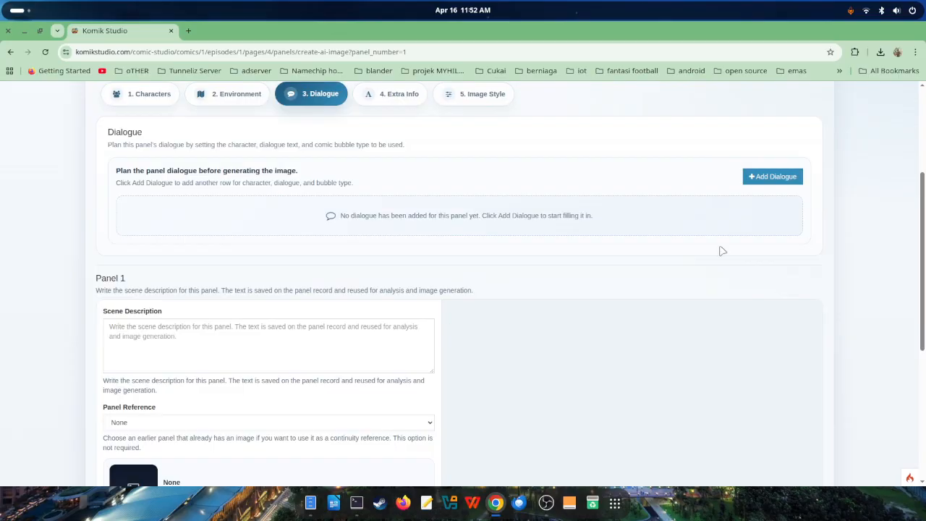
pyautogui.click(772, 176)
pyautogui.click(199, 226)
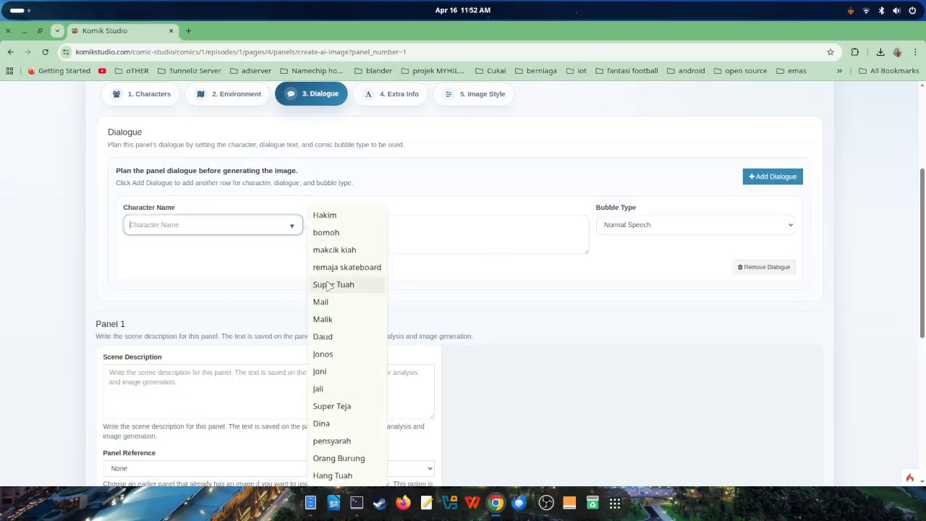
pyautogui.click(352, 219)
pyautogui.click(404, 241)
pyautogui.write('sasas')
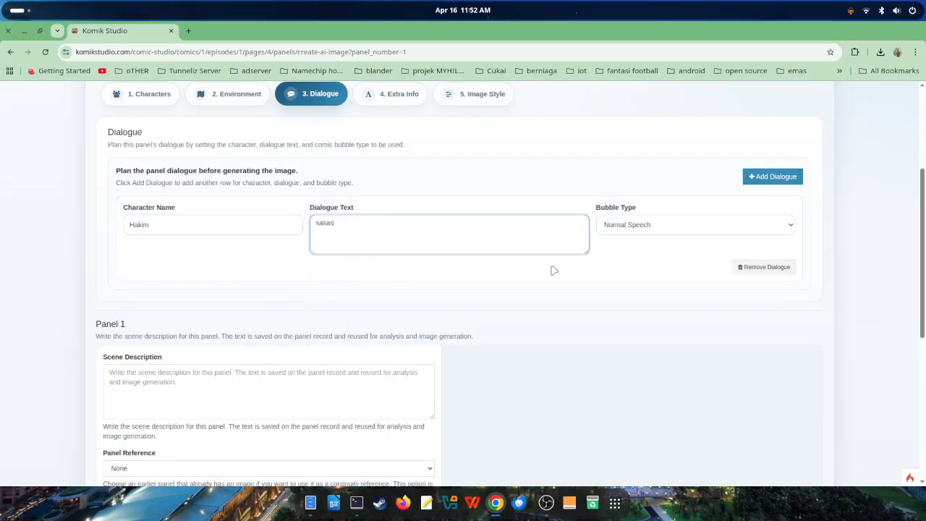
# Add a second dialogue row for Mail with the text "sasa" in a Normal Speech bubble.
pyautogui.click(772, 176)
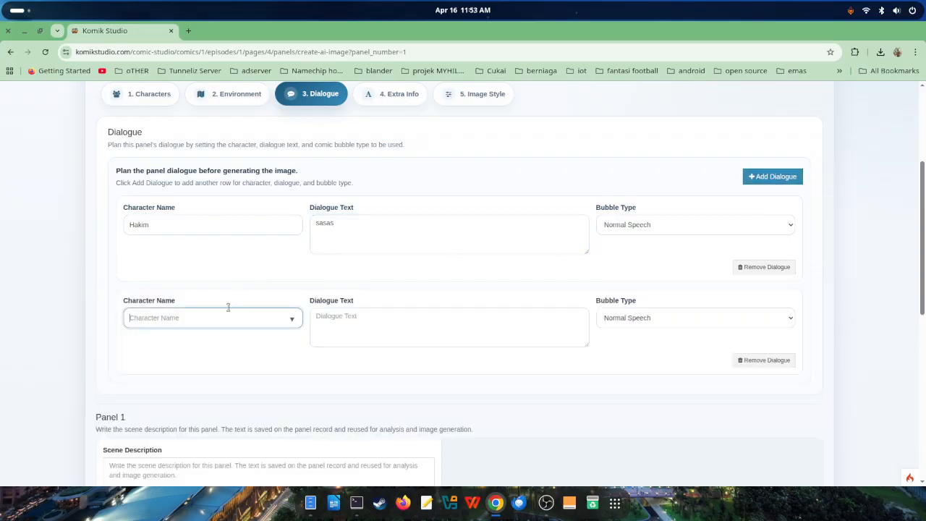
pyautogui.click(223, 317)
pyautogui.click(358, 304)
pyautogui.click(513, 332)
pyautogui.write('sasa')
# Add Mail to the panel's reference characters and return to the dialogue plan.
pyautogui.scroll(3, 234, 191)
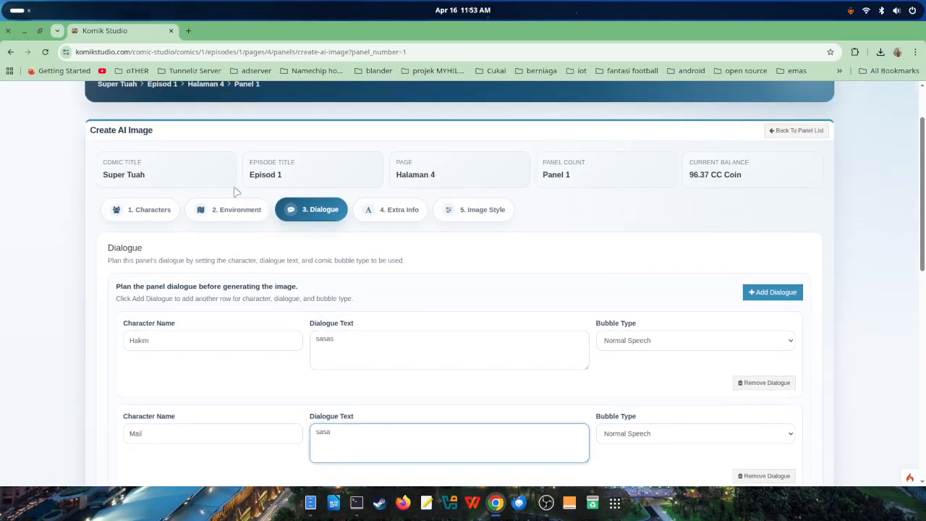
pyautogui.click(141, 209)
pyautogui.scroll(-4, 575, 238)
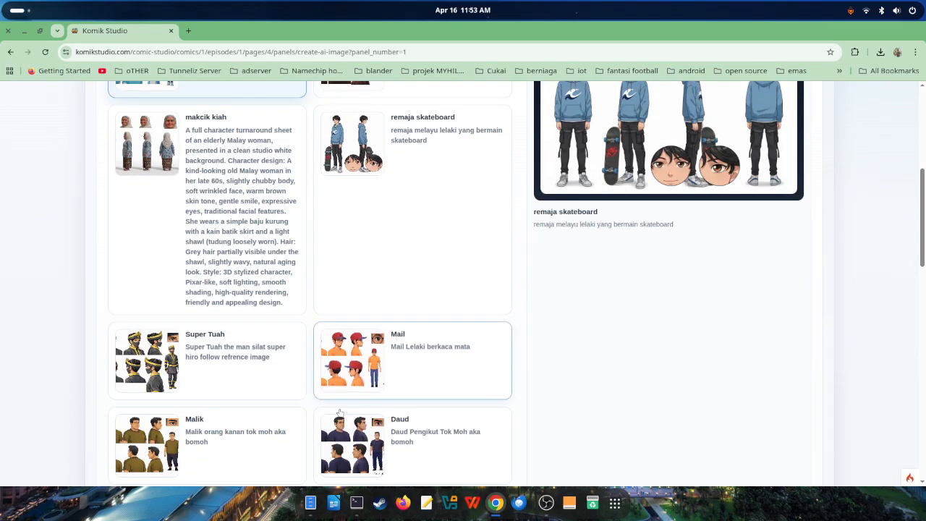
pyautogui.click(406, 355)
pyautogui.scroll(5, 605, 377)
pyautogui.scroll(1, 605, 377)
pyautogui.click(319, 281)
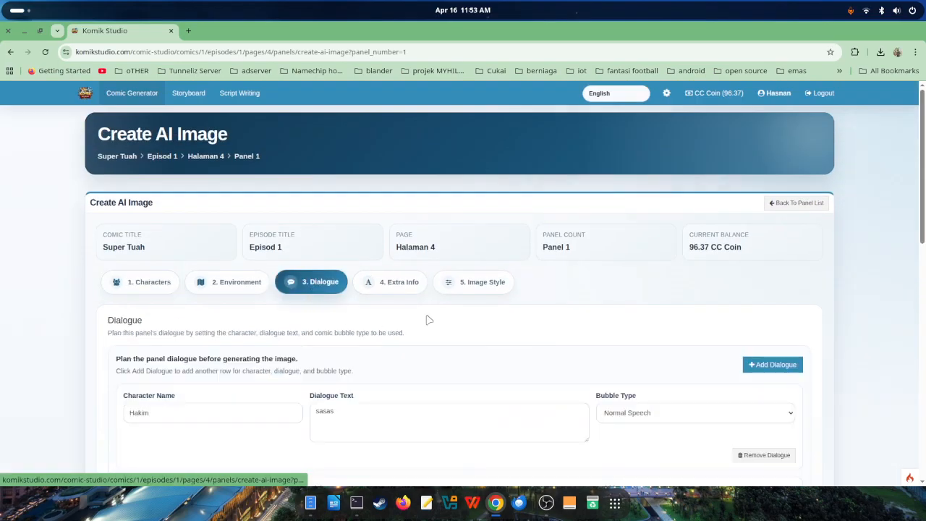
# Add an extra info row, view its info type options, and remove the row again.
pyautogui.click(391, 282)
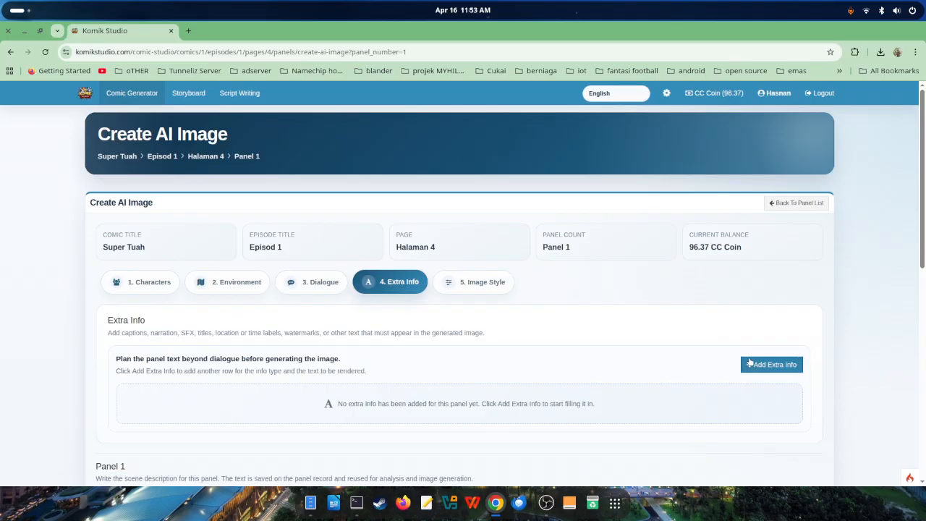
pyautogui.click(756, 364)
pyautogui.scroll(-3, 254, 291)
pyautogui.click(258, 240)
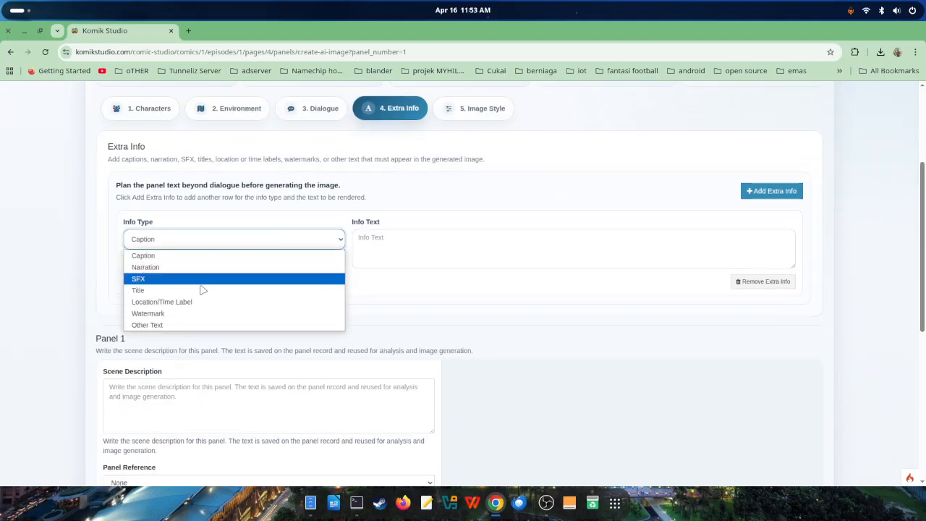
pyautogui.click(466, 294)
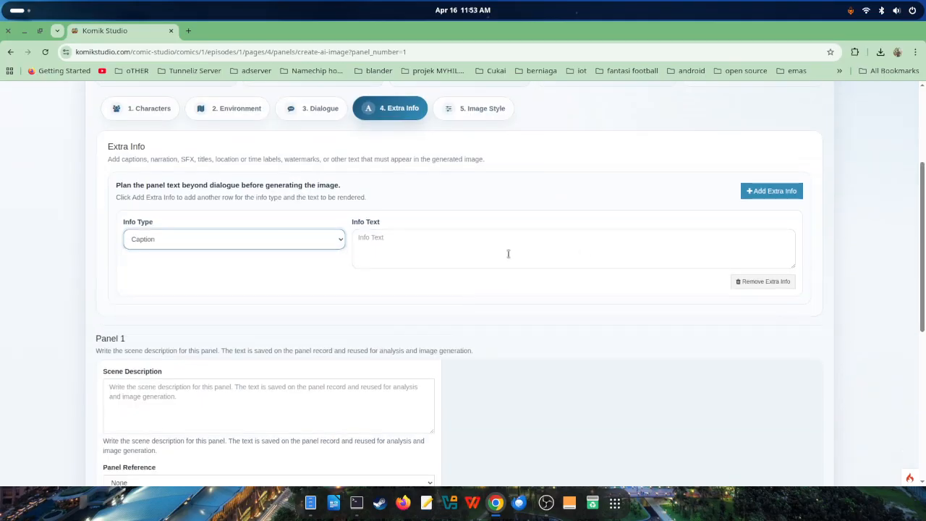
pyautogui.click(764, 282)
# In the Image Style settings, try a page aspect ratio of 1:8 and set it back to 1:1.
pyautogui.click(479, 109)
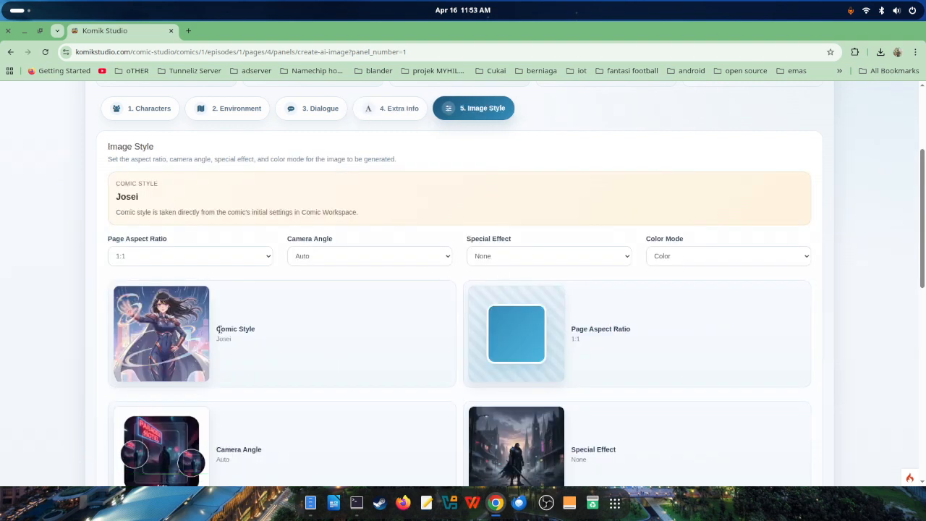
pyautogui.moveTo(216, 329); pyautogui.dragTo(260, 351)
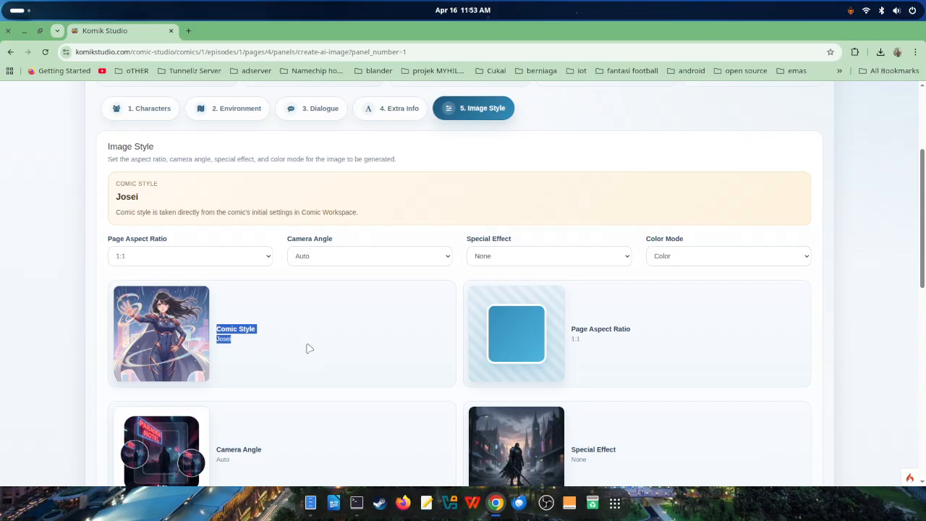
pyautogui.scroll(-1, 308, 348)
pyautogui.click(233, 205)
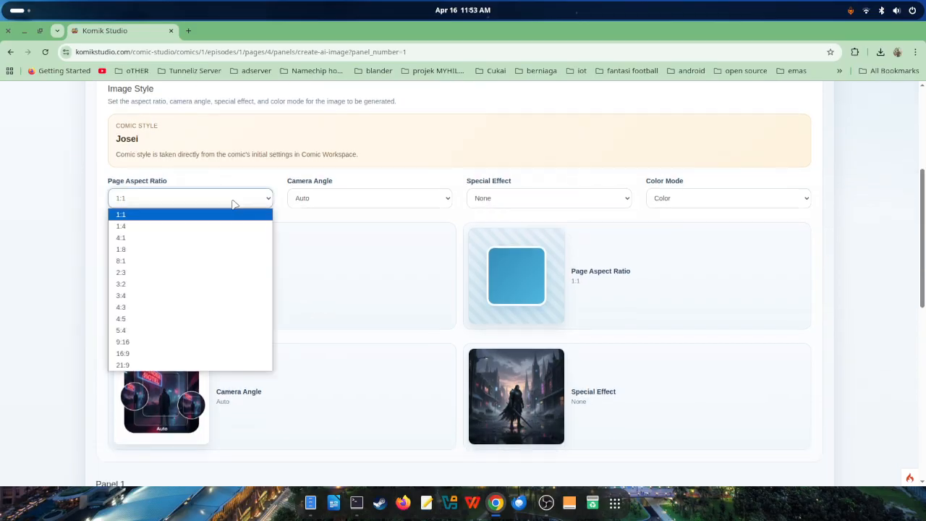
pyautogui.click(233, 252)
pyautogui.click(199, 201)
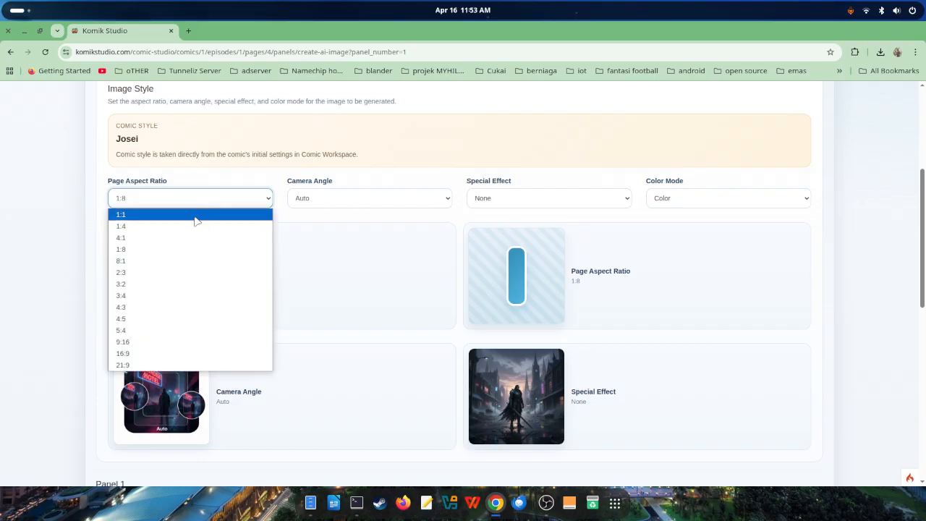
pyautogui.click(196, 215)
# Look through the camera angle options, keep Auto, and set the special effect to Snow.
pyautogui.click(367, 204)
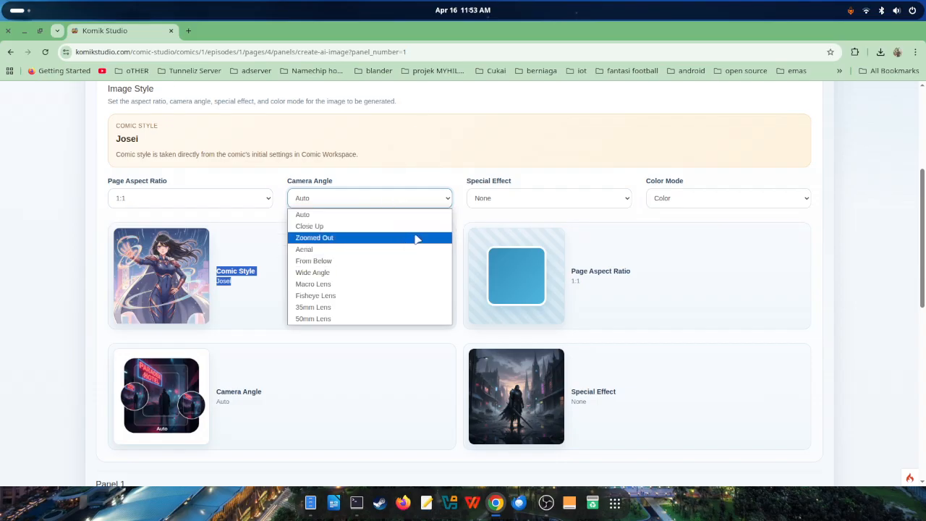
pyautogui.click(416, 171)
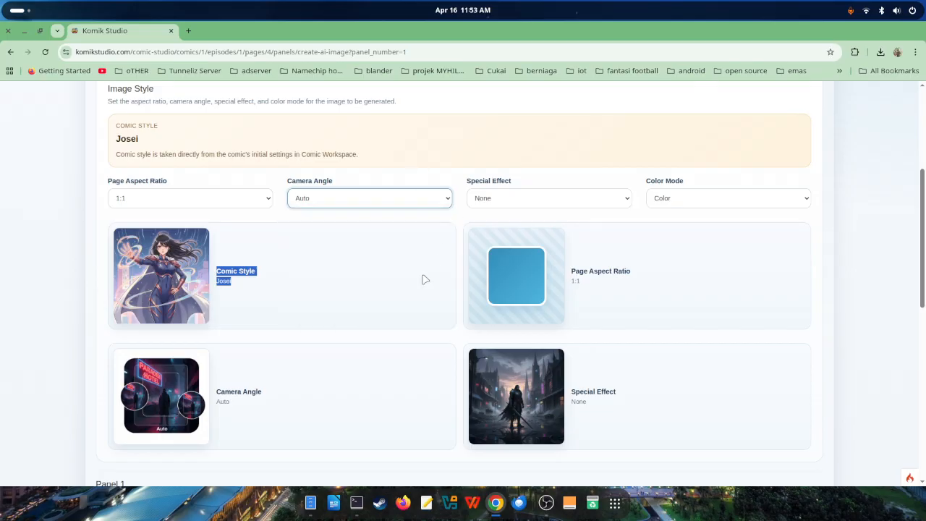
pyautogui.click(522, 200)
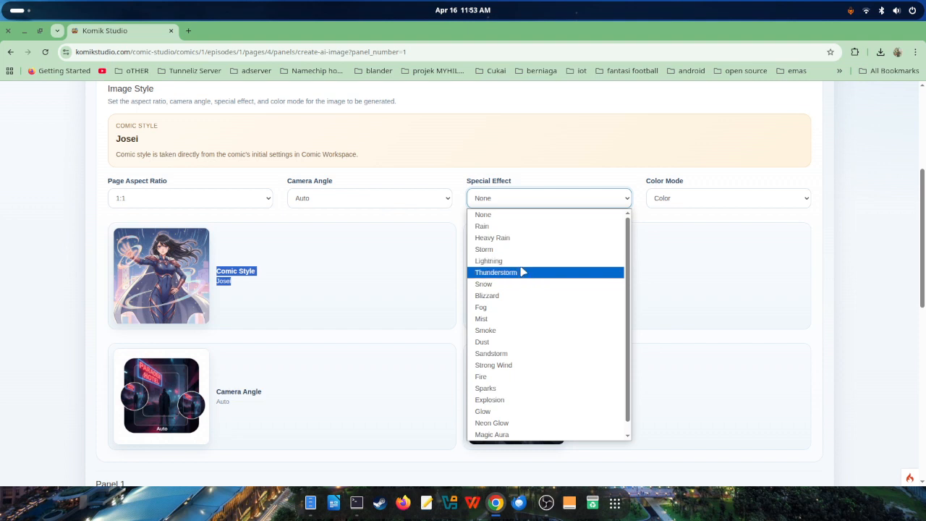
pyautogui.click(520, 285)
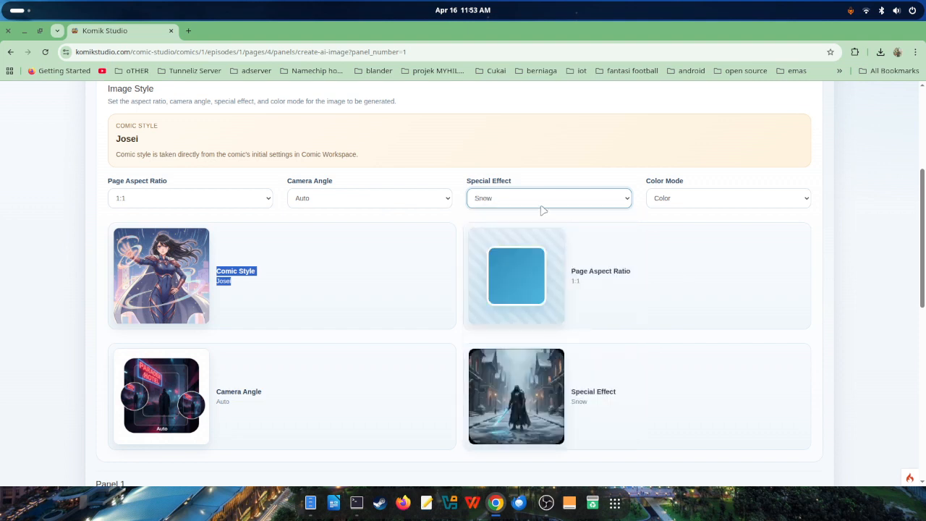
# Check the available color mode options and keep the mode on Color.
pyautogui.click(653, 202)
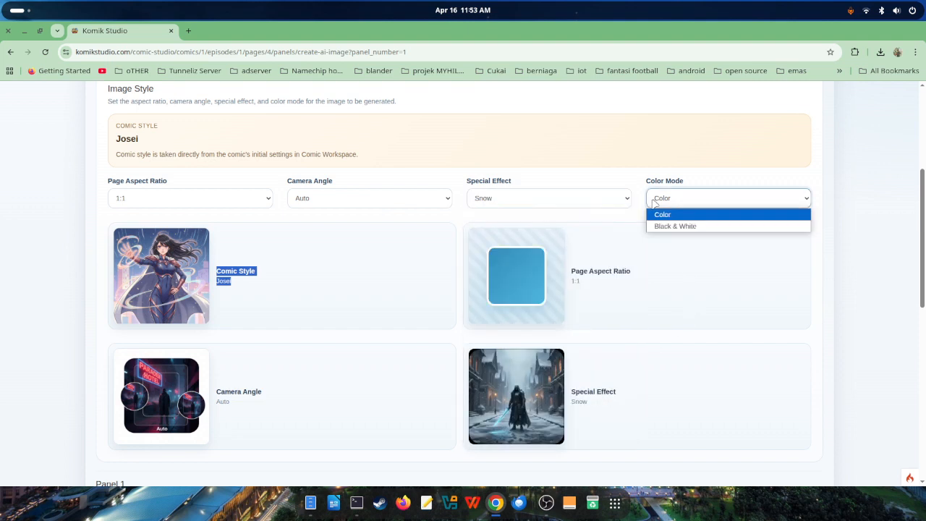
pyautogui.click(662, 212)
pyautogui.click(694, 199)
pyautogui.click(683, 225)
# Enter "hakim berjalan dengan mail" as the scene description for Panel 1.
pyautogui.scroll(-5, 688, 308)
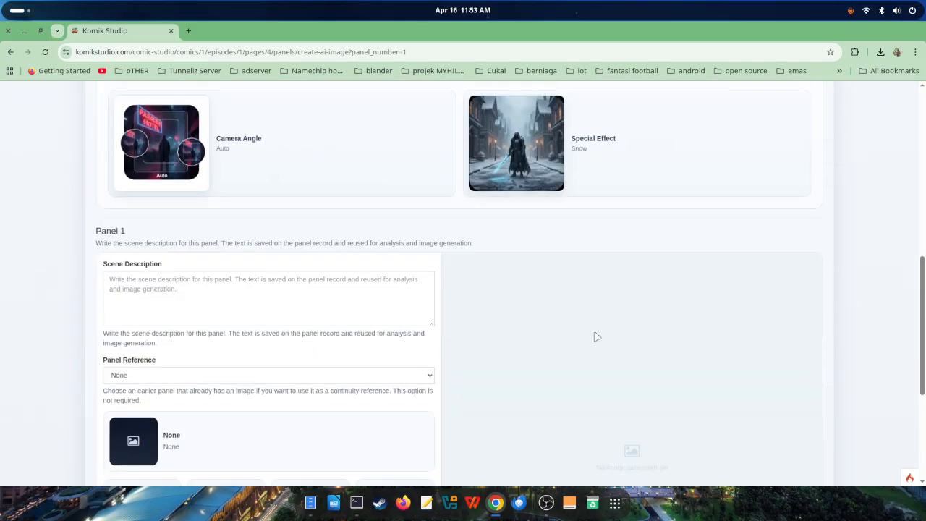
pyautogui.click(263, 301)
pyautogui.scroll(3, 258, 306)
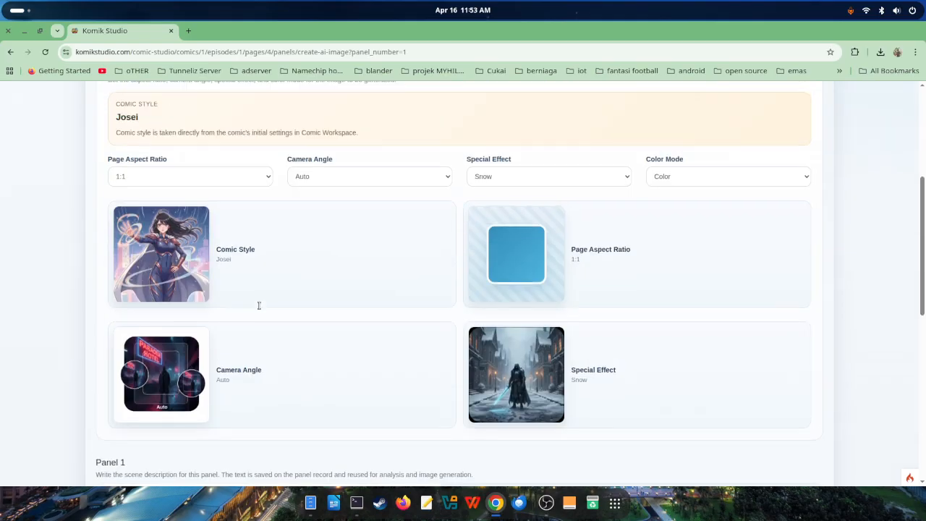
pyautogui.scroll(-4, 258, 306)
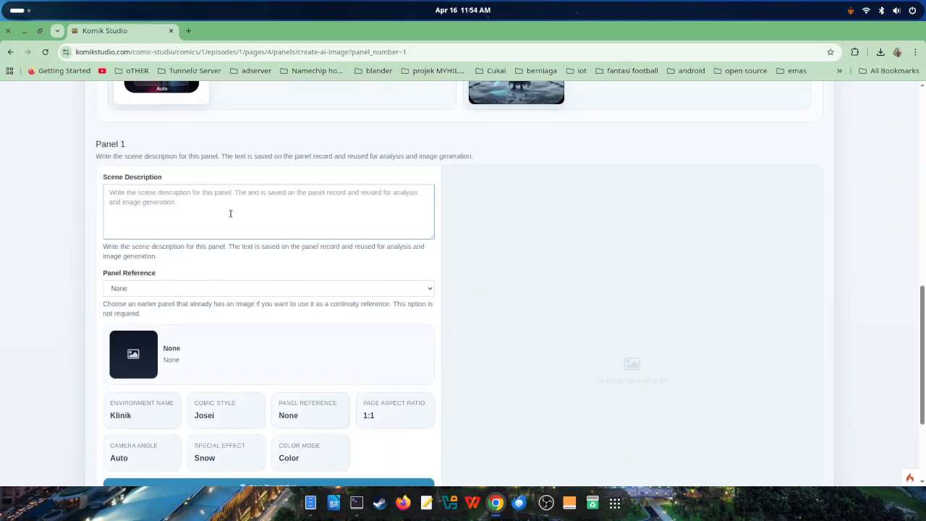
pyautogui.write('hakim berjalan dengan mail')
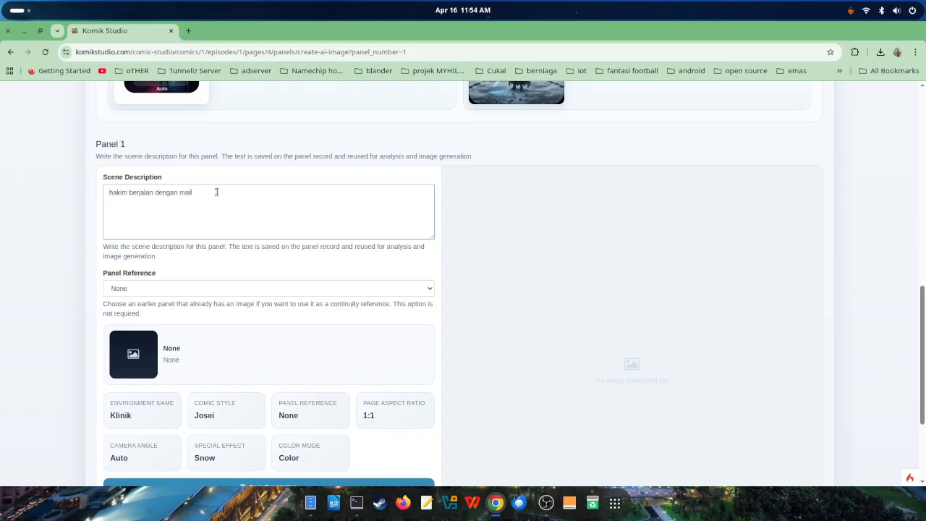
# View the earlier panels available as a continuity reference and leave the panel reference set to None.
pyautogui.scroll(6, 362, 354)
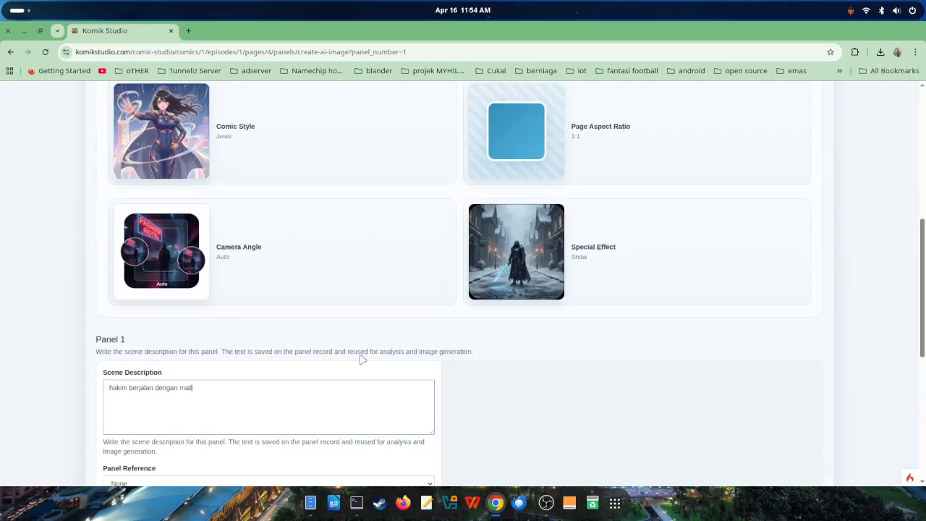
pyautogui.scroll(-4, 372, 348)
pyautogui.scroll(-1, 362, 353)
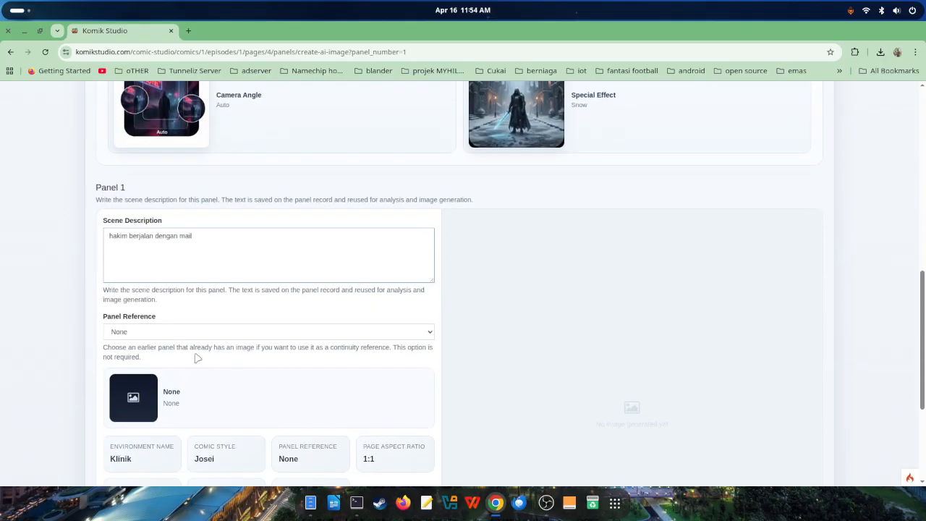
pyautogui.click(139, 332)
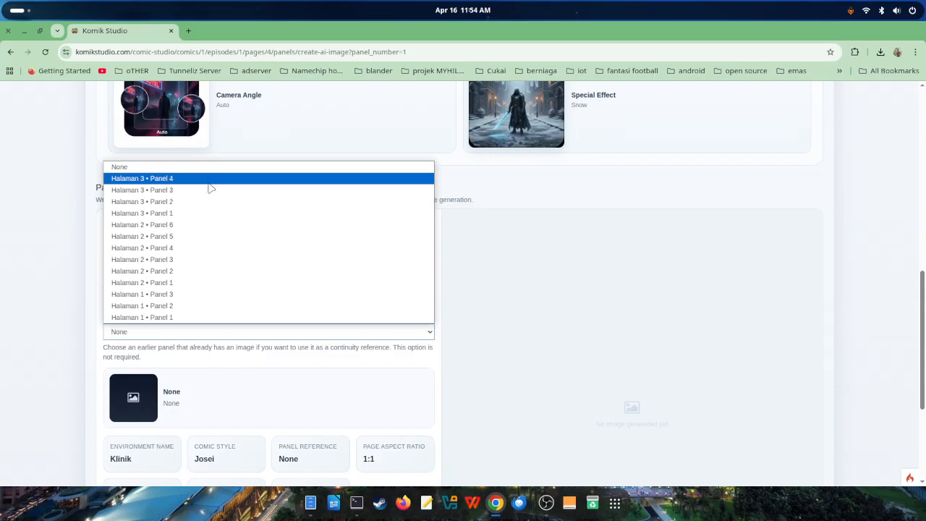
pyautogui.click(250, 361)
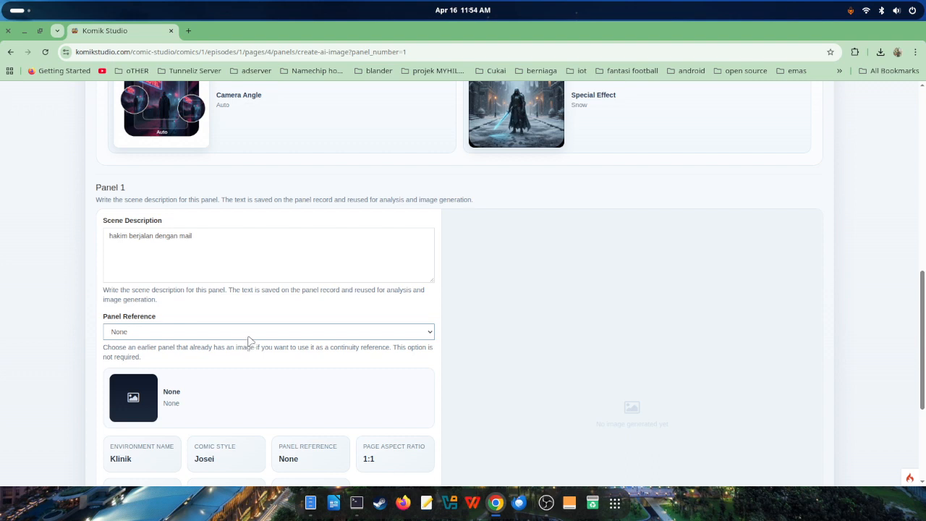
pyautogui.click(247, 334)
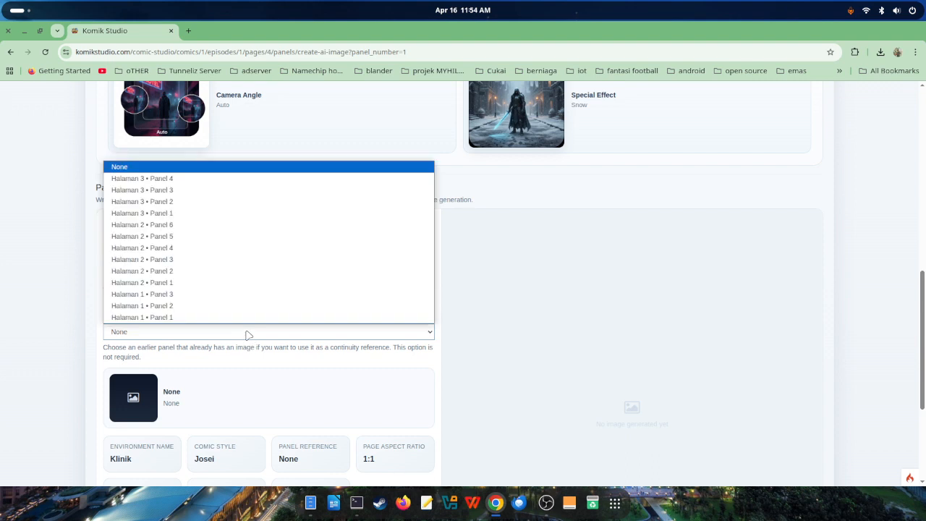
pyautogui.click(266, 374)
# Analyze Panel 1's generation cost and highlight the actual cost, required CC Coin and balance after generation.
pyautogui.scroll(-3, 312, 351)
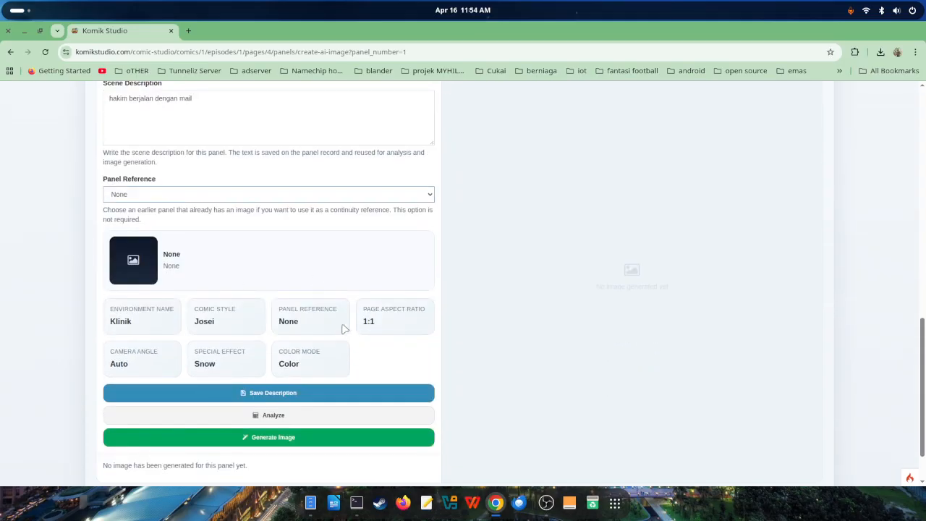
pyautogui.scroll(-2, 344, 329)
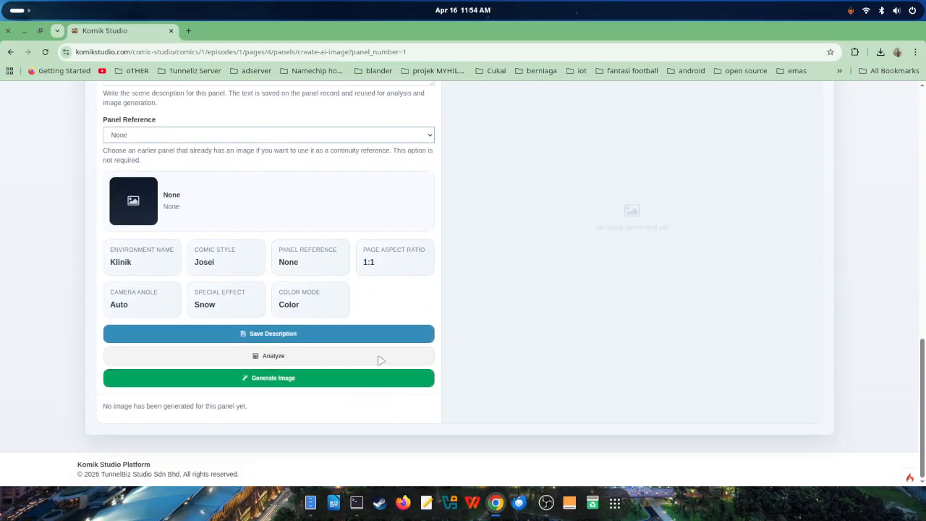
pyautogui.click(302, 356)
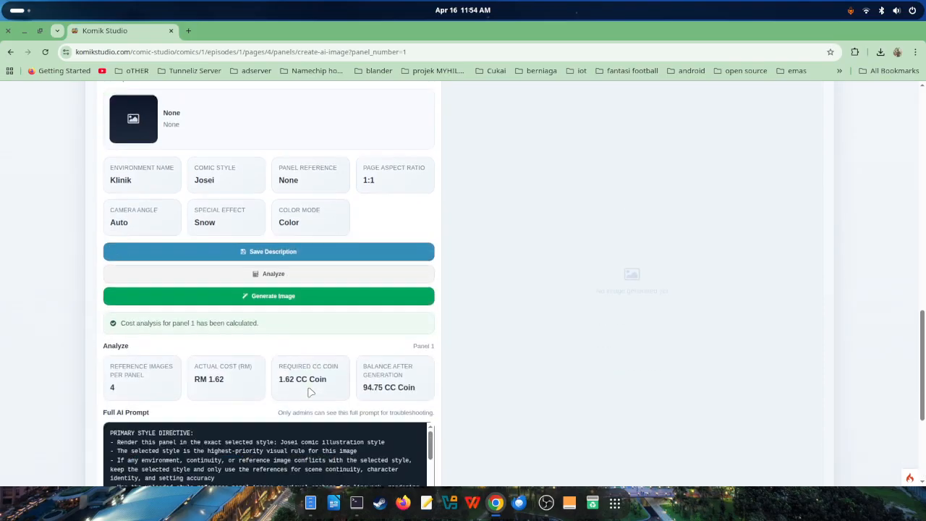
pyautogui.scroll(2, 155, 320)
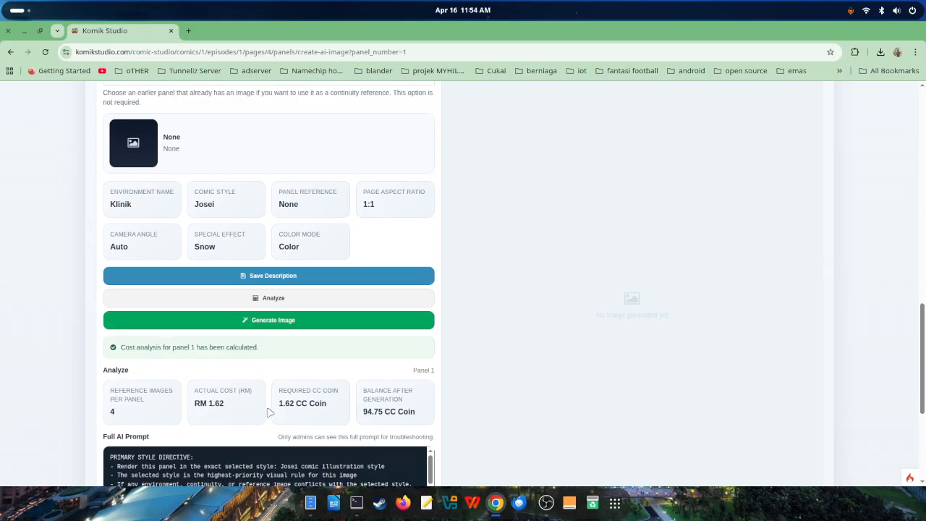
pyautogui.tripleClick(217, 405)
pyautogui.moveTo(333, 410); pyautogui.dragTo(290, 411)
pyautogui.tripleClick(388, 412)
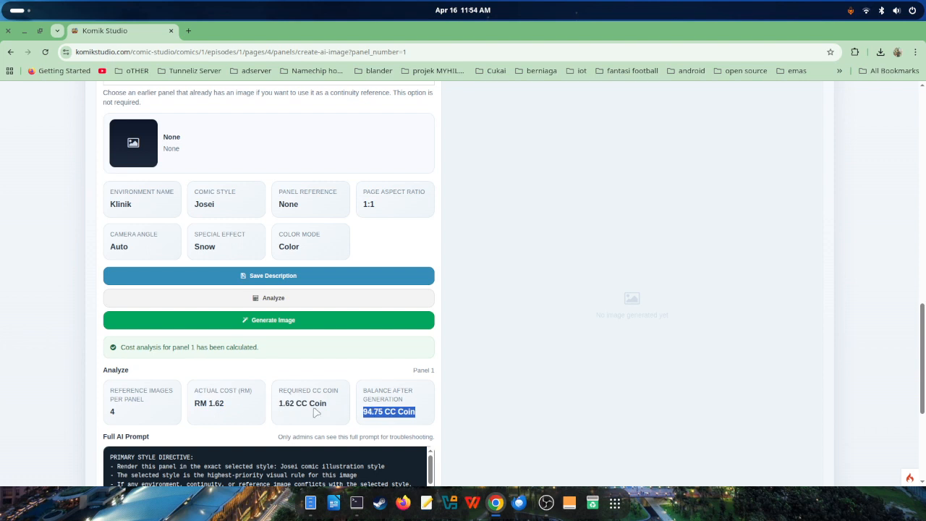
# Generate the AI image for Panel 1 and wait for the generation to finish.
pyautogui.scroll(2, 473, 337)
pyautogui.scroll(-2, 329, 323)
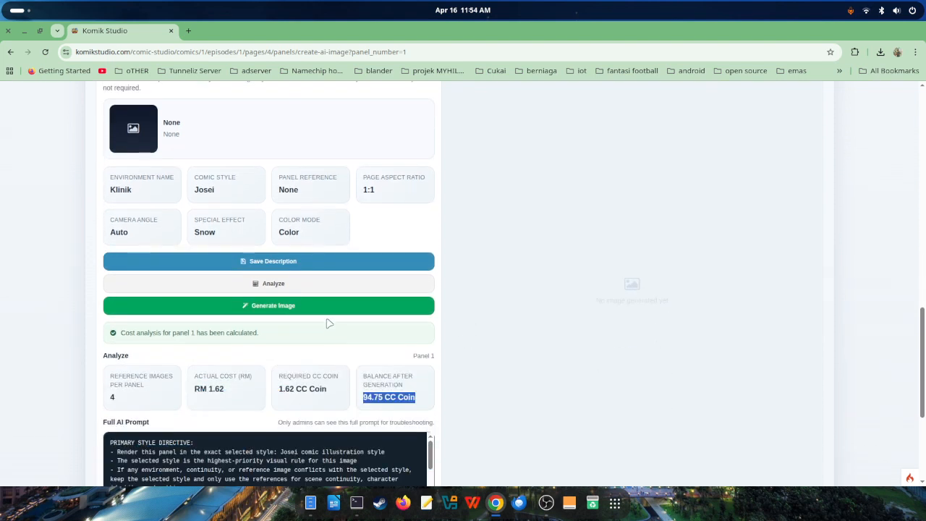
pyautogui.click(327, 305)
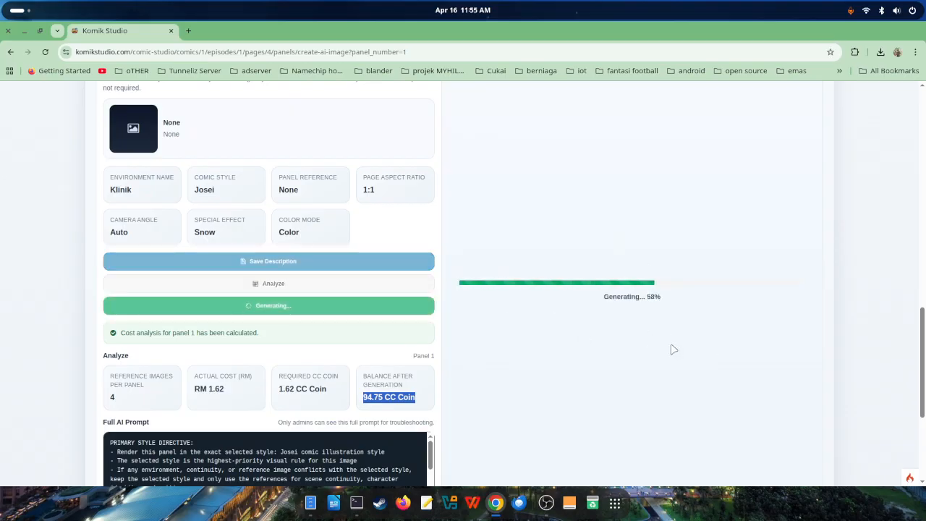
pyautogui.scroll(2, 673, 349)
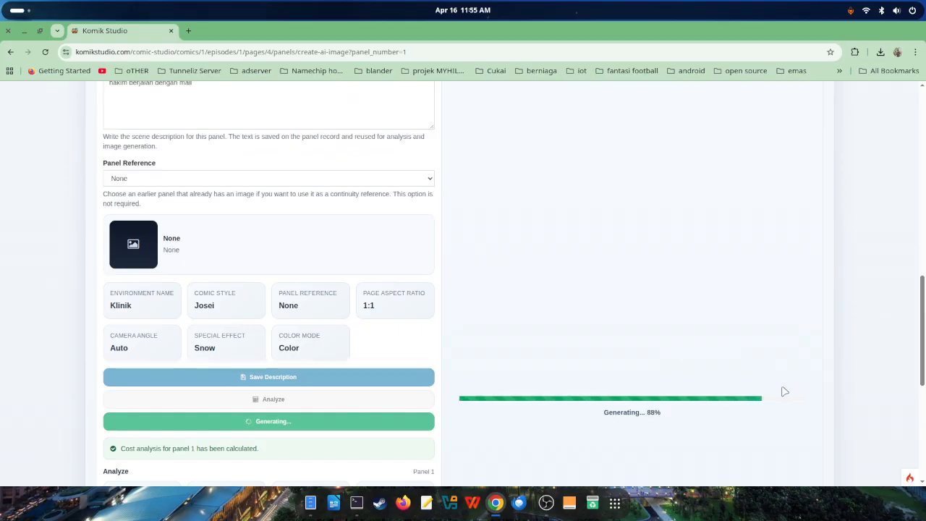
pyautogui.scroll(-1, 785, 391)
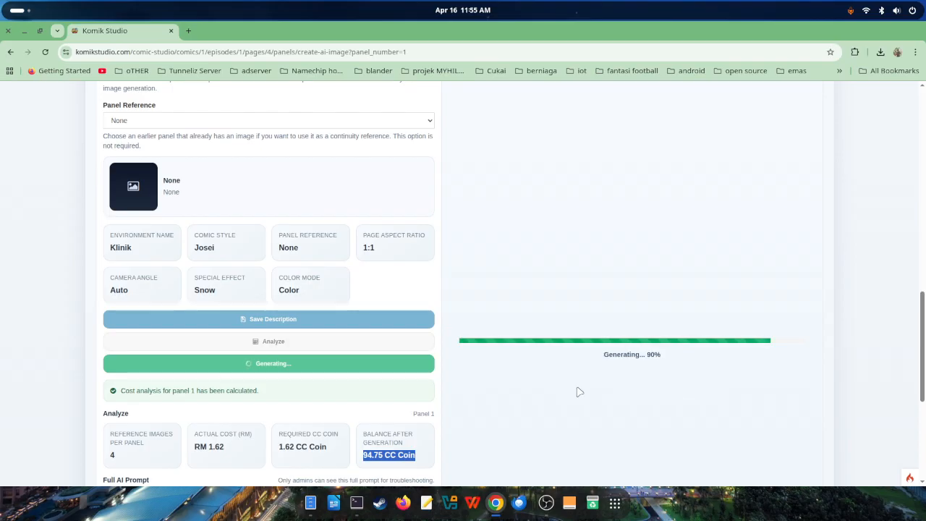
pyautogui.scroll(3, 579, 392)
pyautogui.scroll(-1, 579, 391)
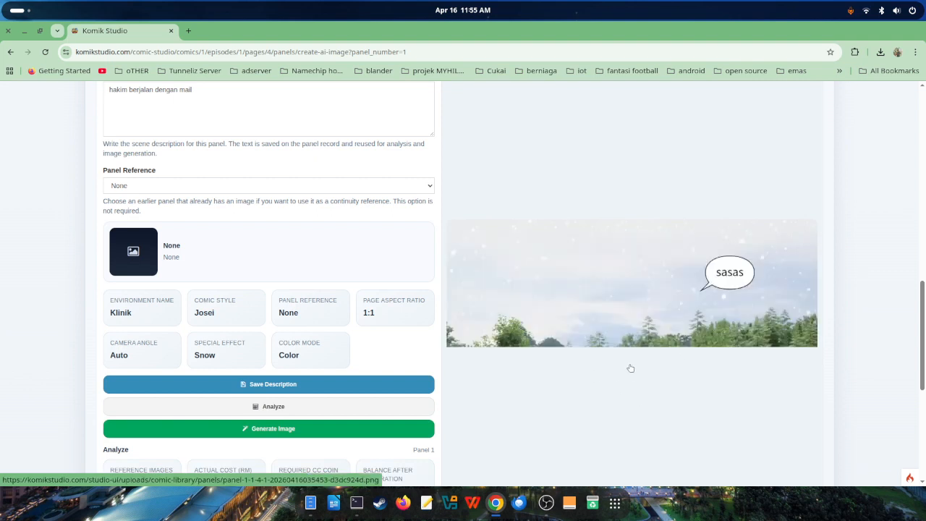
# Examine the generated Panel 1 image, checking its characters, speech bubbles and snow effect against the image style settings.
pyautogui.scroll(-2, 672, 348)
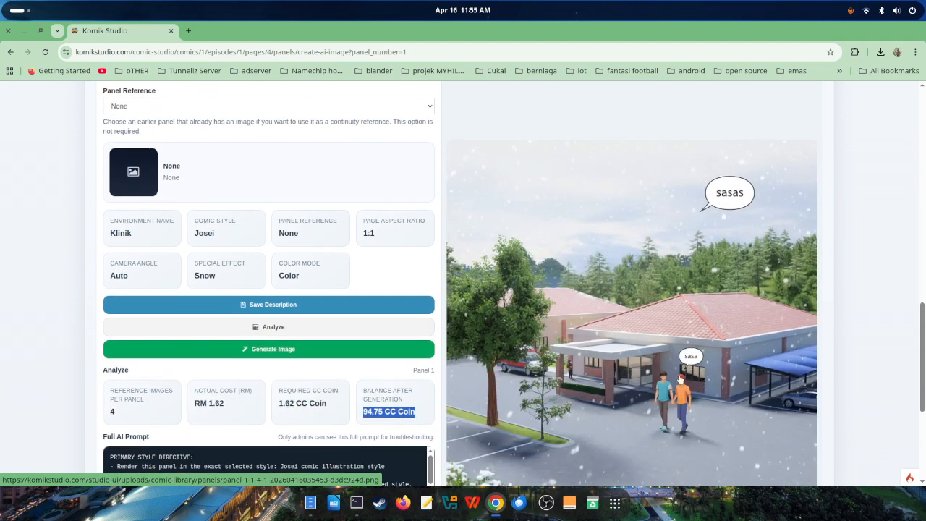
pyautogui.scroll(-1, 715, 390)
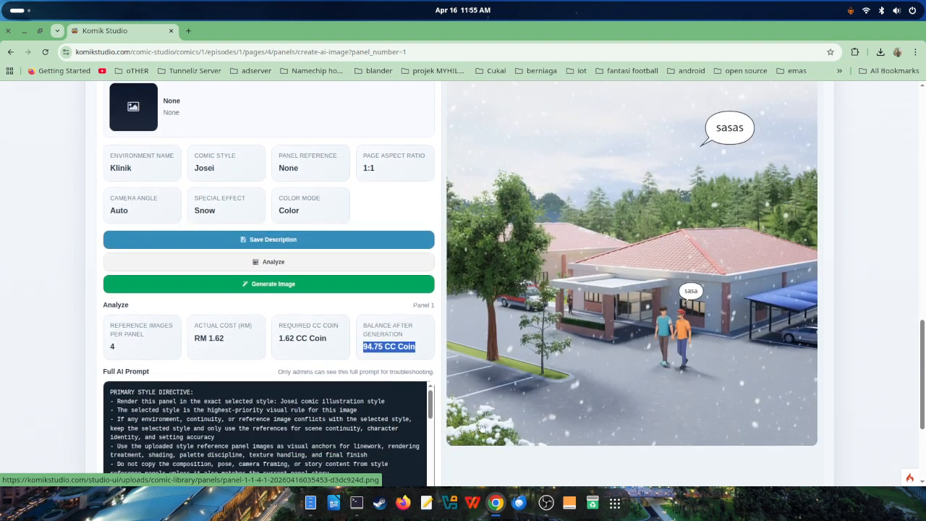
pyautogui.scroll(8, 570, 421)
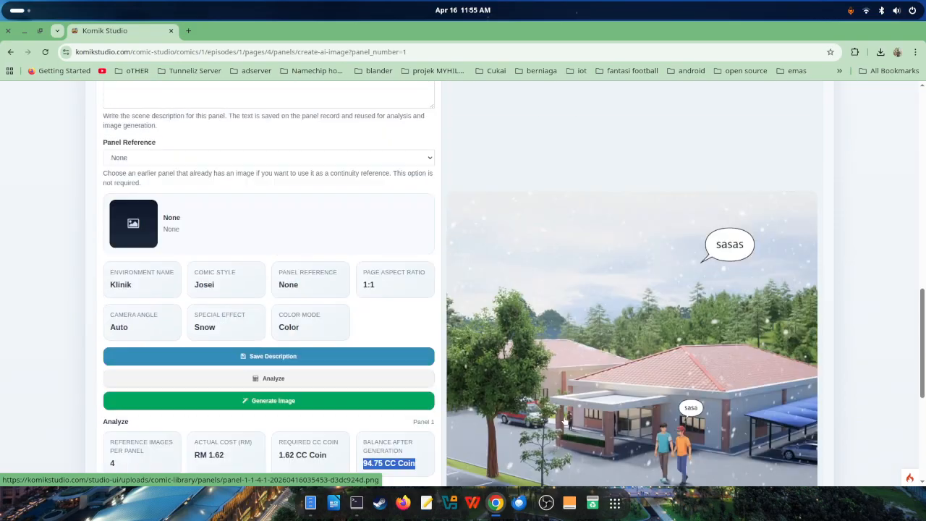
pyautogui.scroll(-8, 625, 403)
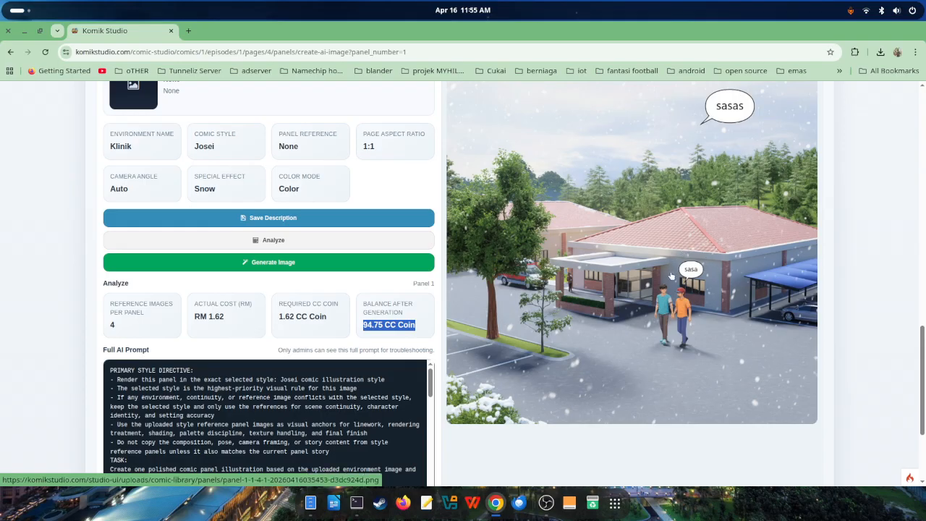
pyautogui.scroll(8, 672, 275)
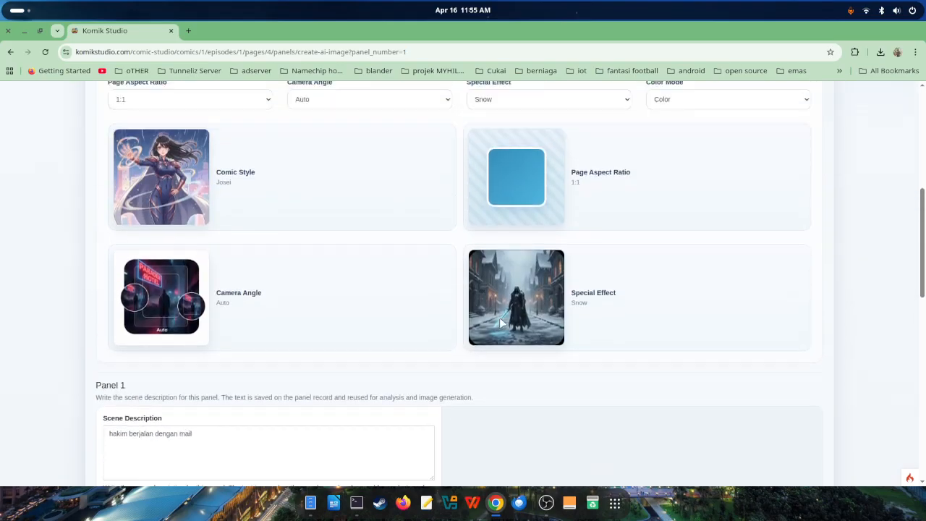
pyautogui.scroll(5, 352, 285)
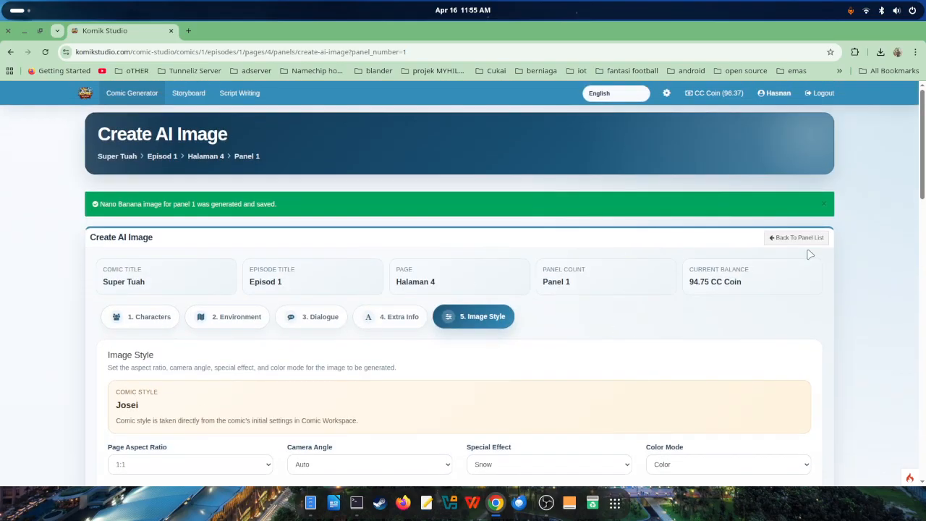
pyautogui.scroll(-15, 805, 244)
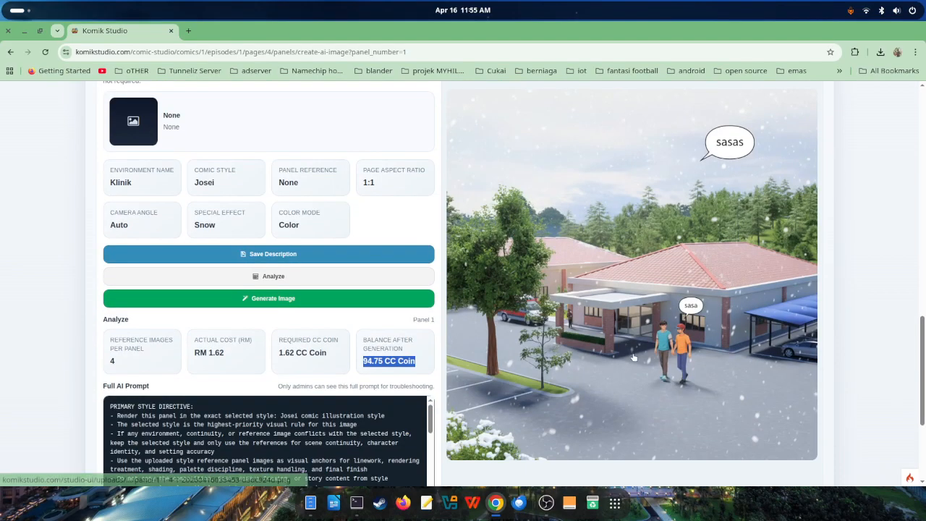
pyautogui.scroll(10, 723, 332)
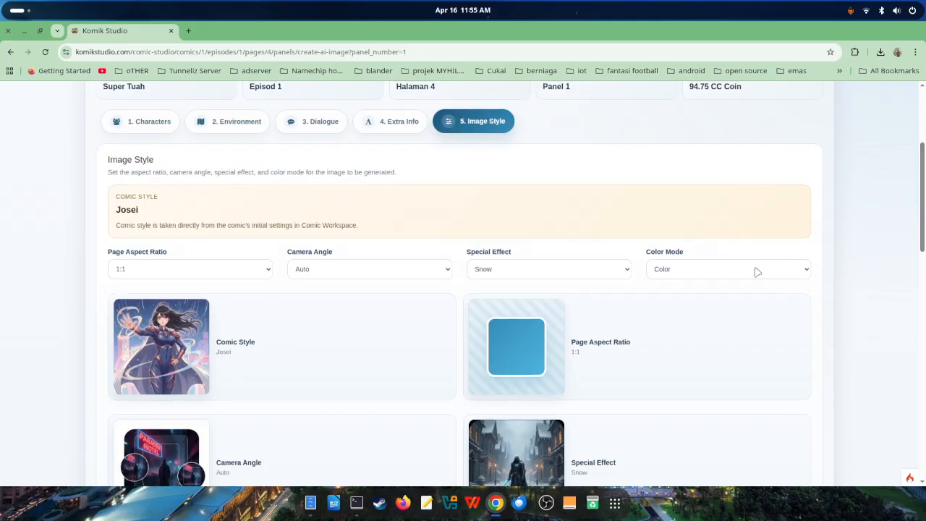
# Return to the Halaman 4 panel list and view Panel 1's saved image.
pyautogui.scroll(3, 752, 217)
pyautogui.click(805, 143)
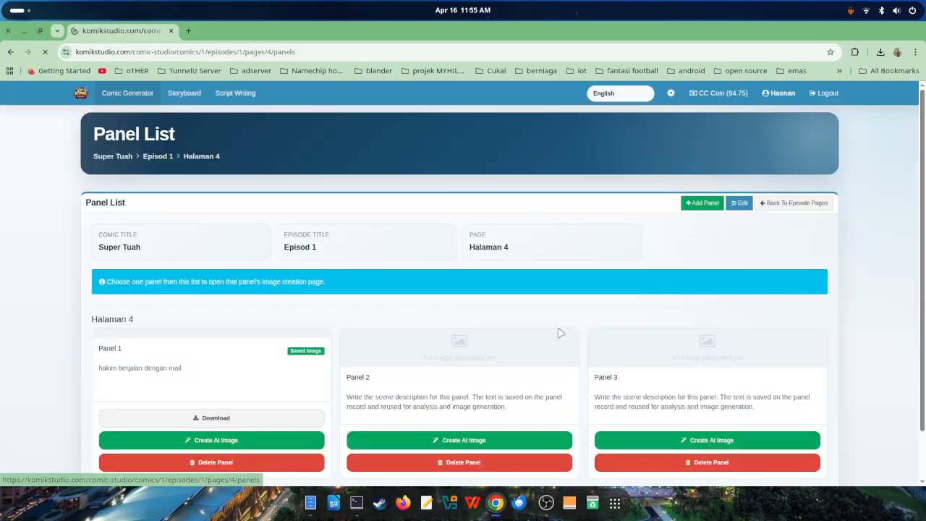
pyautogui.scroll(-3, 197, 362)
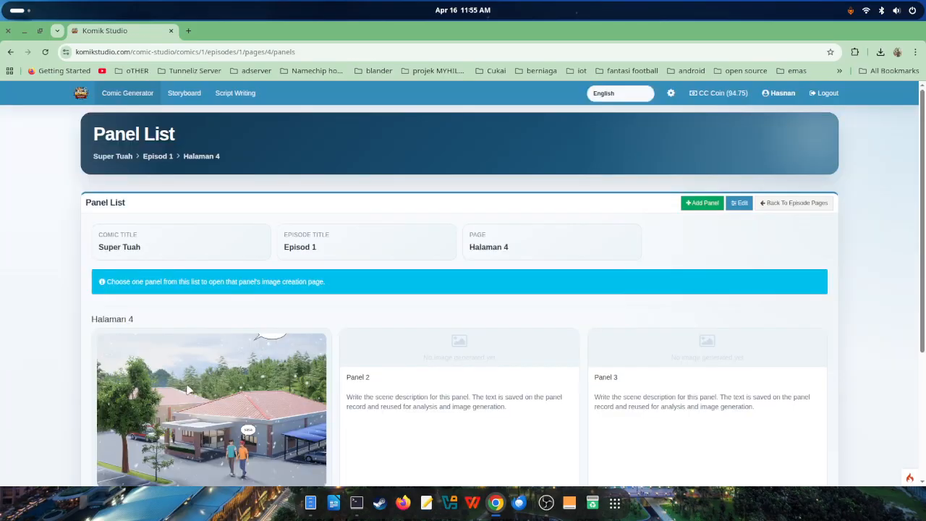
pyautogui.scroll(-2, 217, 373)
pyautogui.scroll(-2, 200, 380)
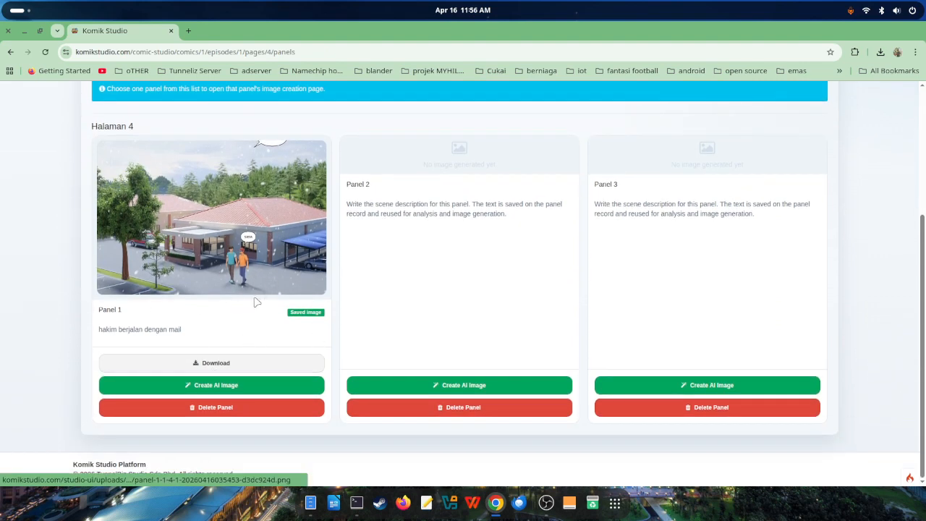
# Return to Episod 1's page list for Super Tuah and review its pages and their Edit and Canva Studio options.
pyautogui.scroll(4, 269, 340)
pyautogui.scroll(1, 275, 321)
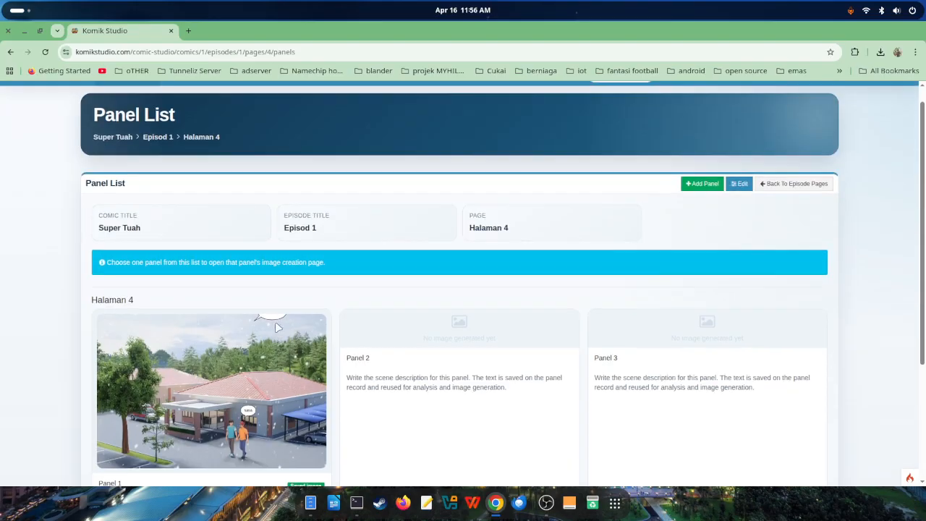
pyautogui.click(770, 187)
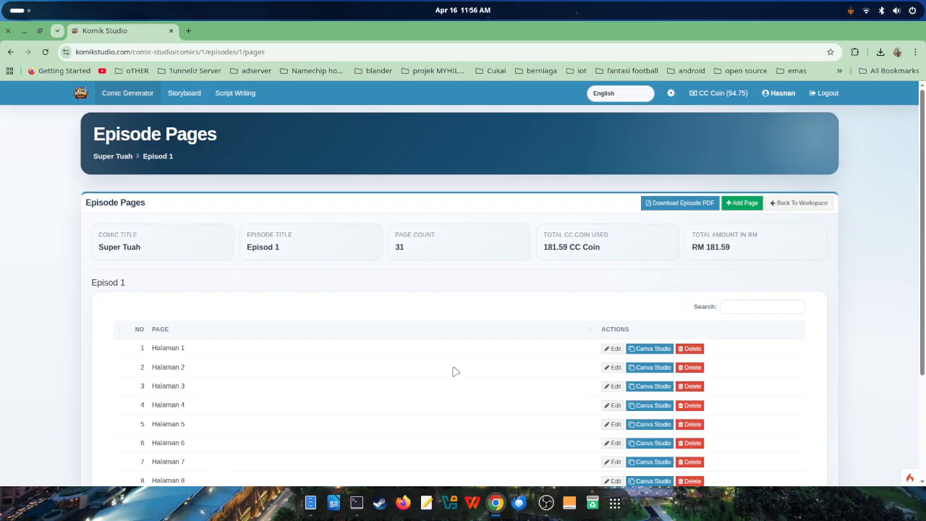
pyautogui.scroll(-3, 536, 397)
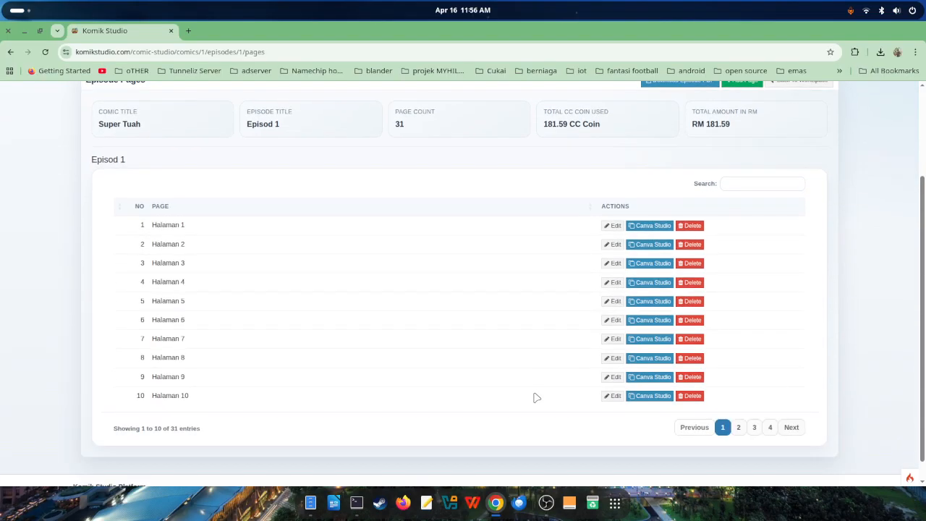
pyautogui.scroll(3, 536, 397)
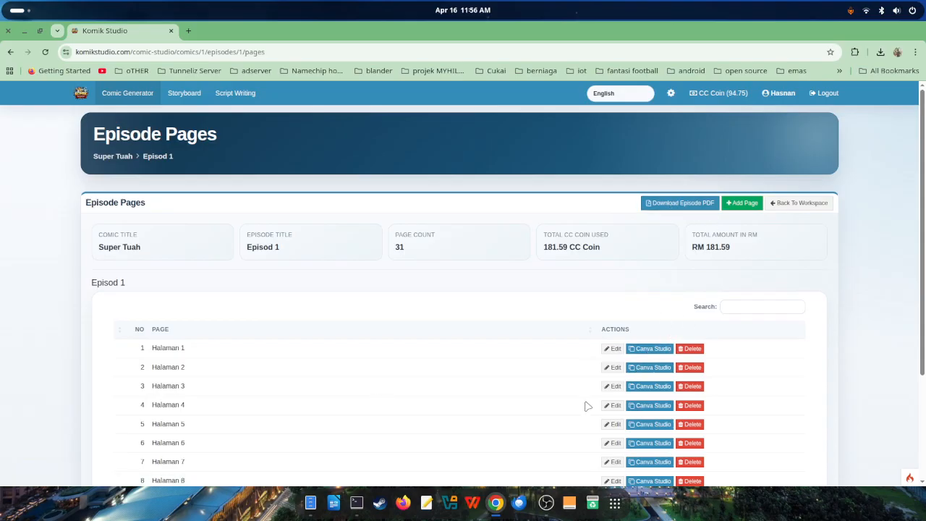
pyautogui.scroll(-2, 585, 405)
pyautogui.scroll(1, 706, 121)
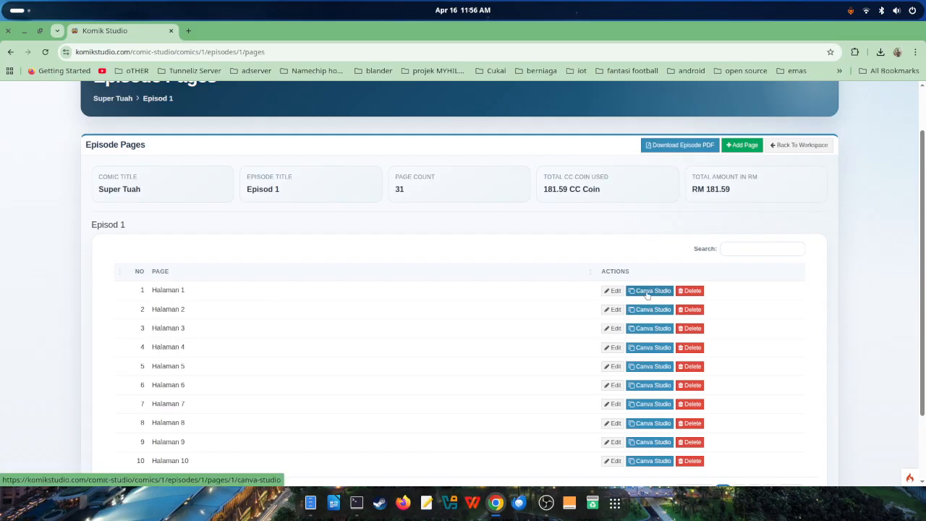
pyautogui.scroll(1, 242, 243)
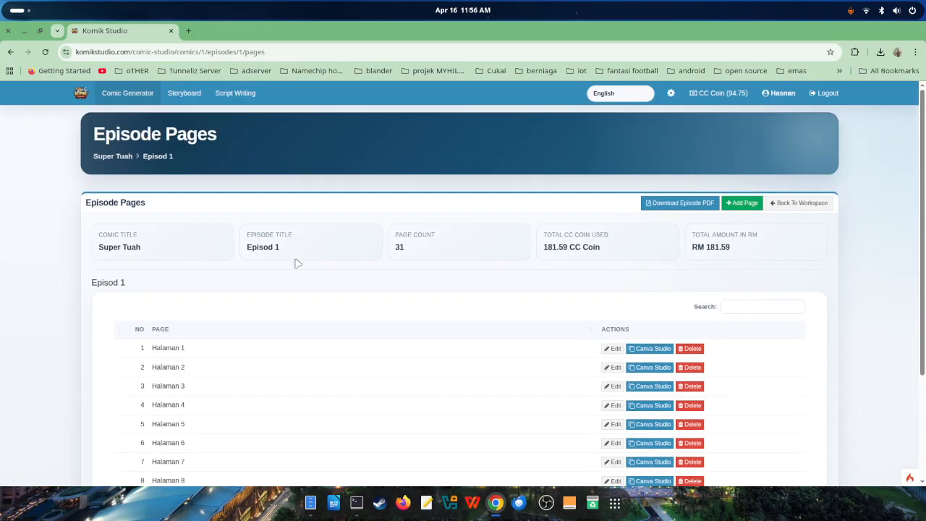
# Open the Silat The Movie storyboard from the Storyboard Library and view the scenes of its Mari Berlari episode.
pyautogui.click(185, 93)
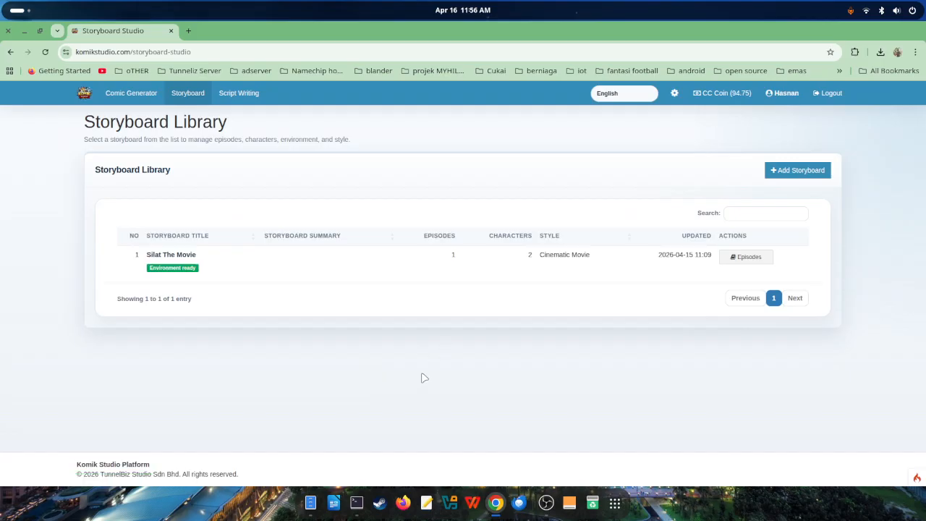
pyautogui.click(748, 261)
pyautogui.scroll(-1, 386, 347)
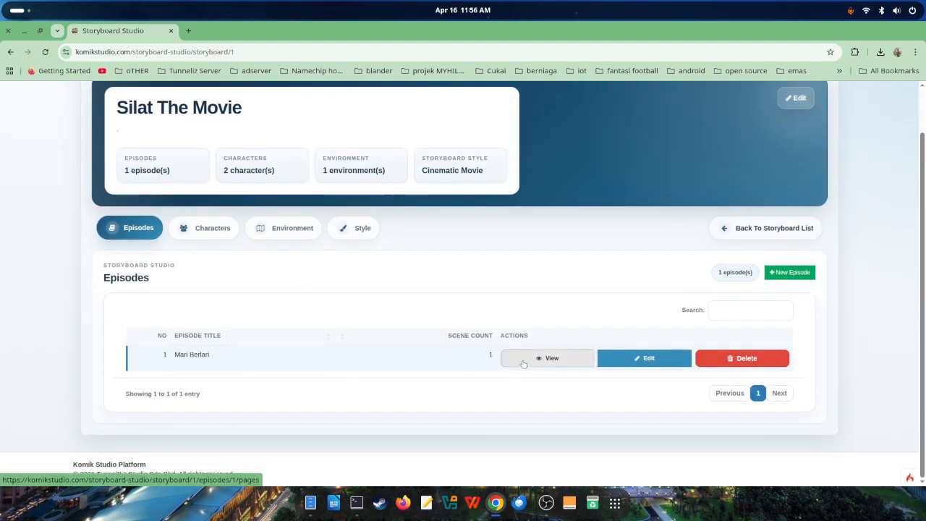
pyautogui.click(554, 359)
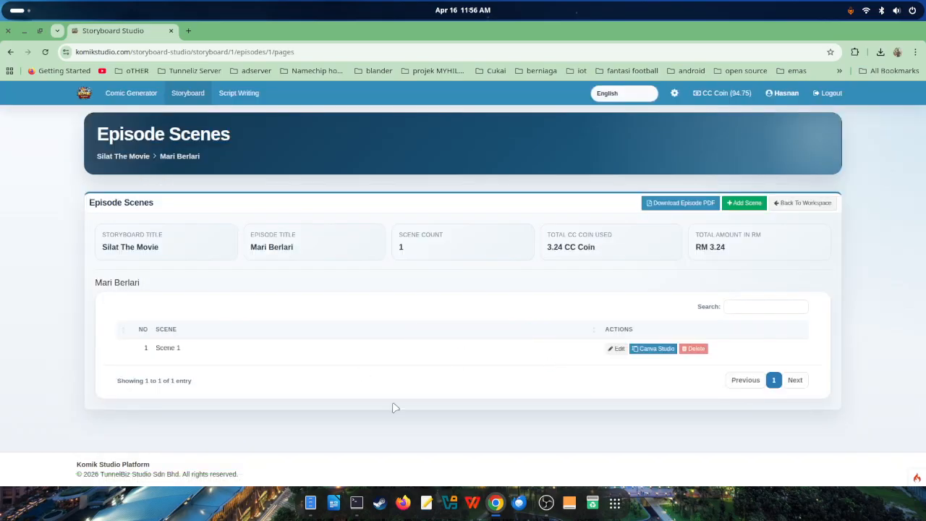
# Open Scene 1's frame list and view the images of its first two frames.
pyautogui.tripleClick(167, 348)
pyautogui.click(468, 359)
pyautogui.click(609, 350)
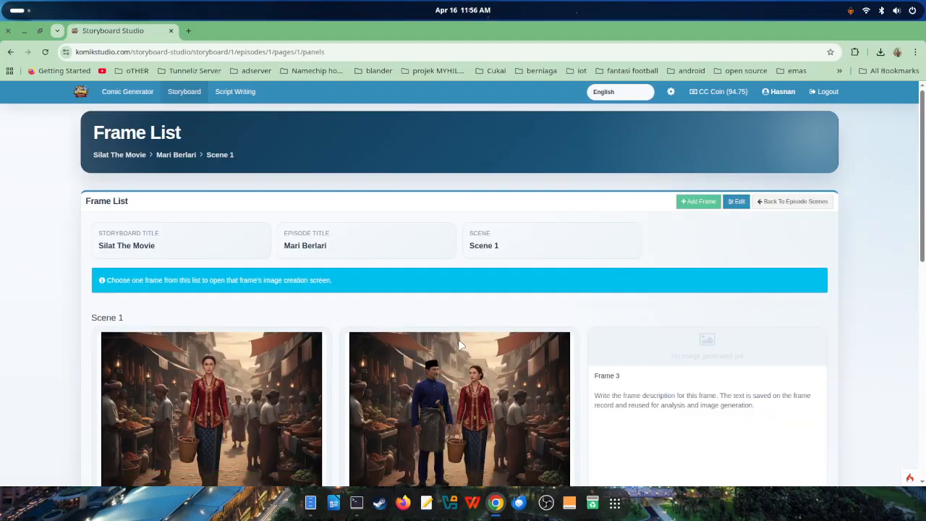
pyautogui.scroll(-2, 456, 297)
pyautogui.scroll(2, 358, 264)
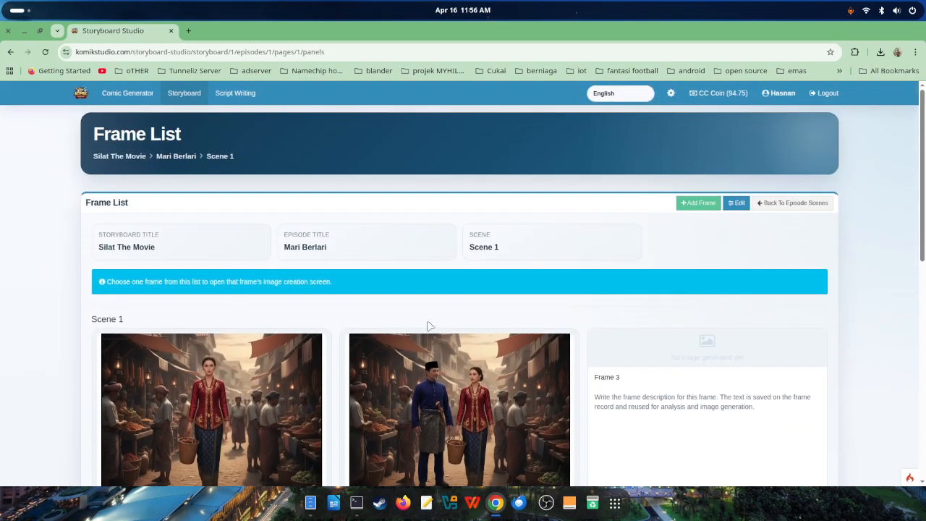
pyautogui.scroll(-2, 427, 325)
pyautogui.scroll(2, 427, 324)
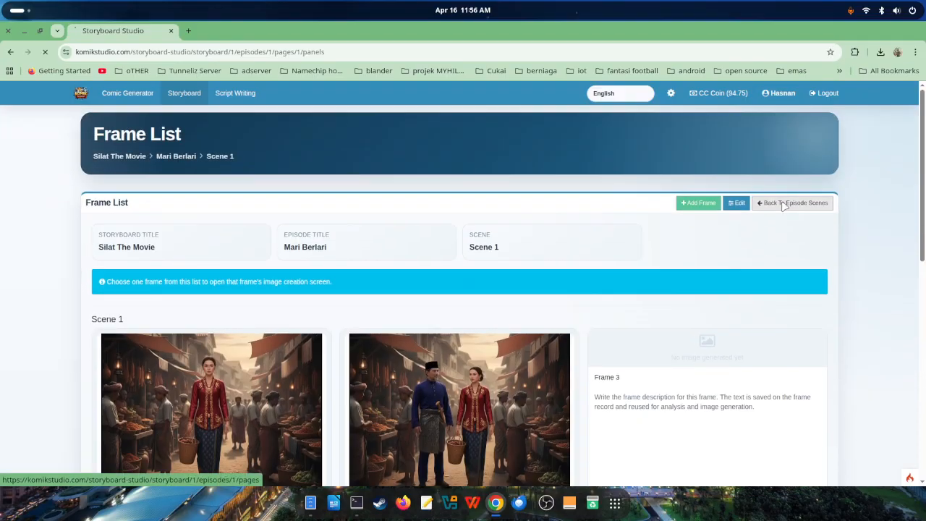
# Go back to the Mari Berlari scenes, reopen Scene 1 and examine its frames' descriptions and image options.
pyautogui.click(783, 205)
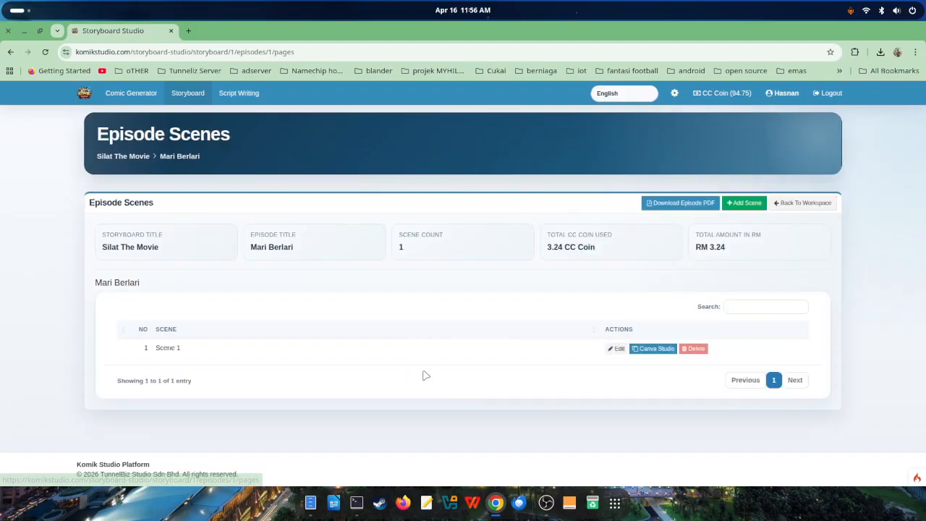
pyautogui.click(616, 349)
pyautogui.scroll(-2, 327, 366)
pyautogui.scroll(-6, 327, 367)
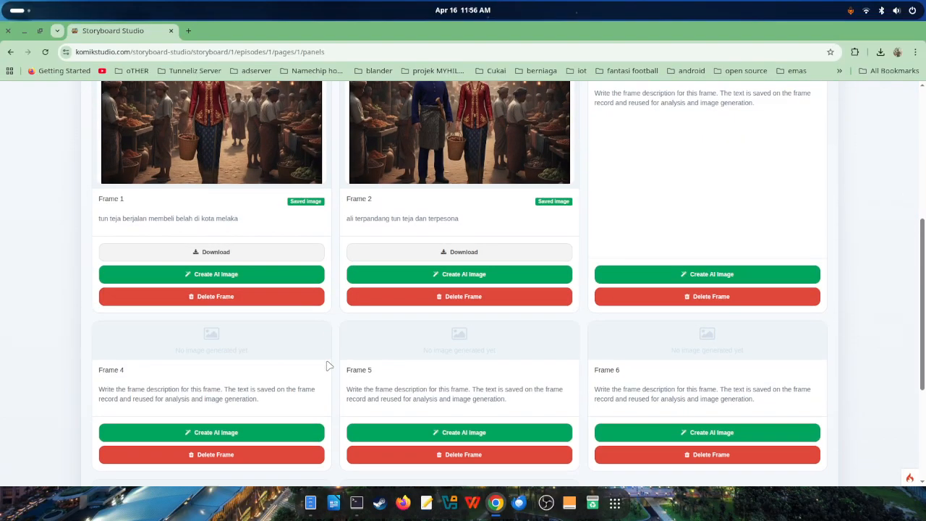
pyautogui.scroll(8, 721, 282)
# Return to the Silat The Movie workspace and view its characters and environment.
pyautogui.click(765, 192)
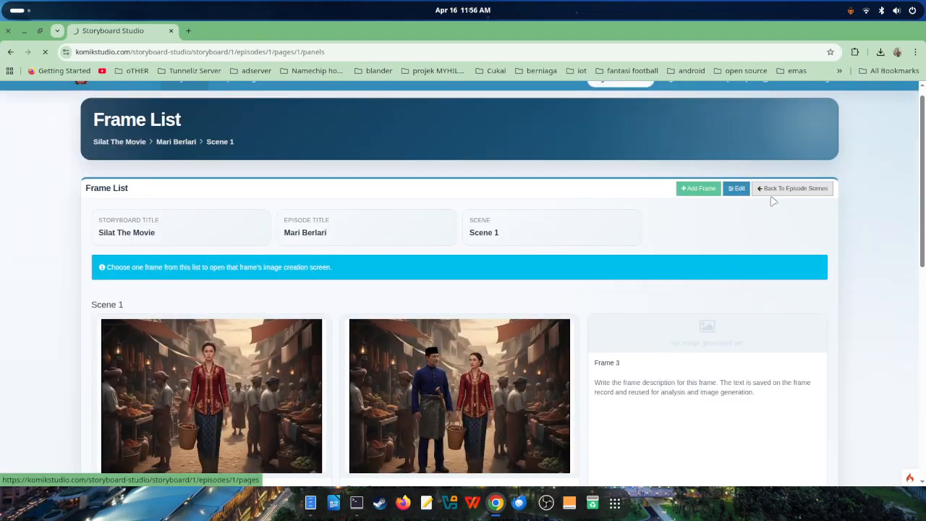
pyautogui.click(789, 202)
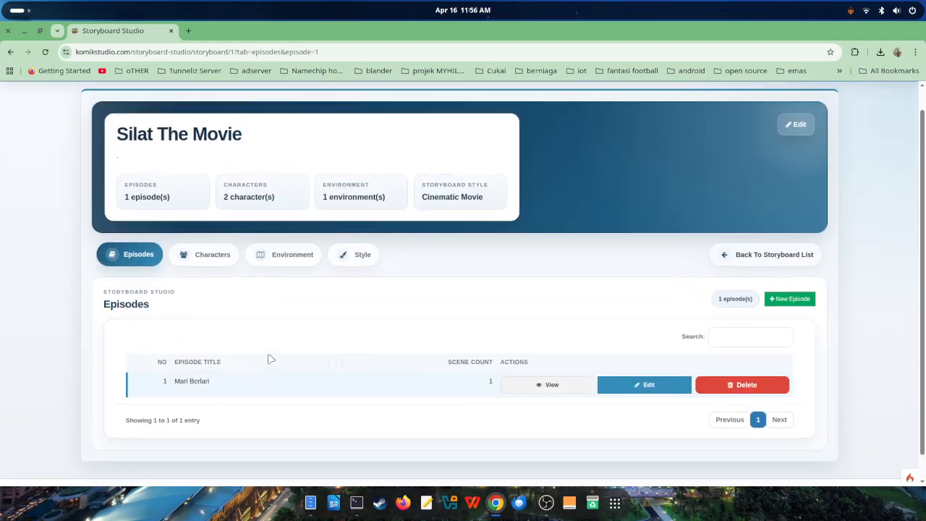
pyautogui.click(201, 277)
pyautogui.scroll(-2, 434, 381)
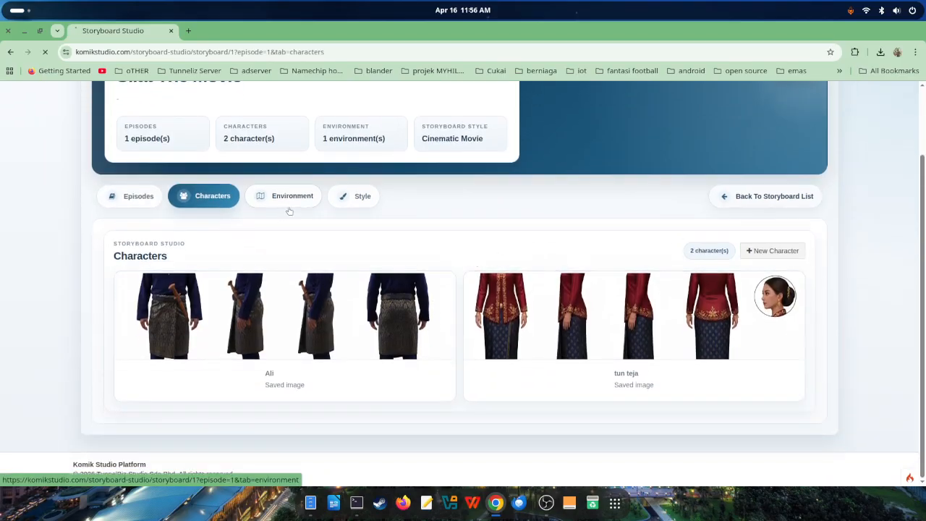
pyautogui.click(287, 205)
# Preview the Action Movie, Sci-Fi Movie and Sci-Fi TV Series storyboard styles for Silat The Movie without saving.
pyautogui.click(343, 283)
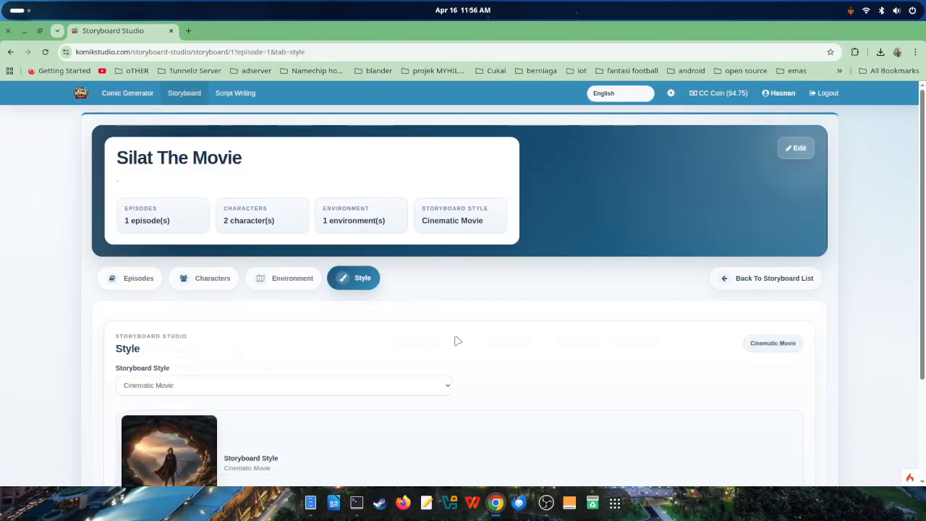
pyautogui.scroll(-2, 319, 320)
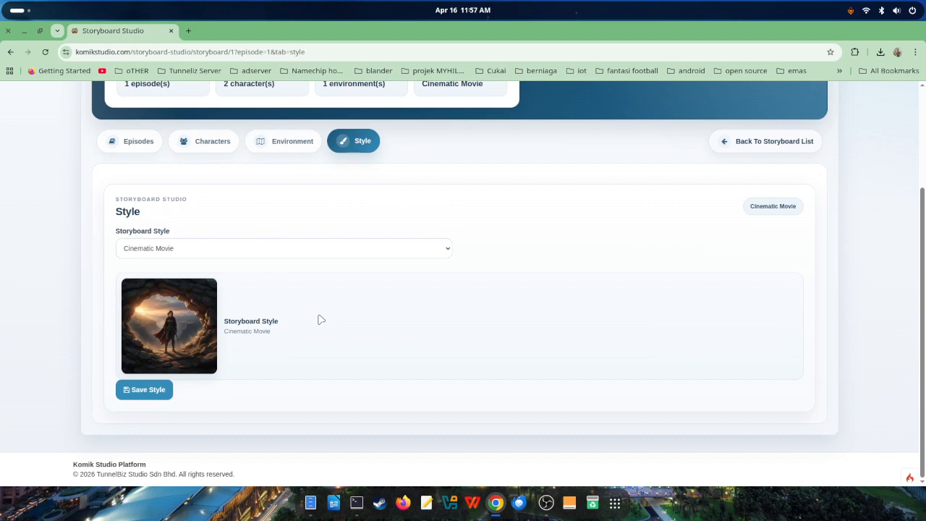
pyautogui.click(293, 248)
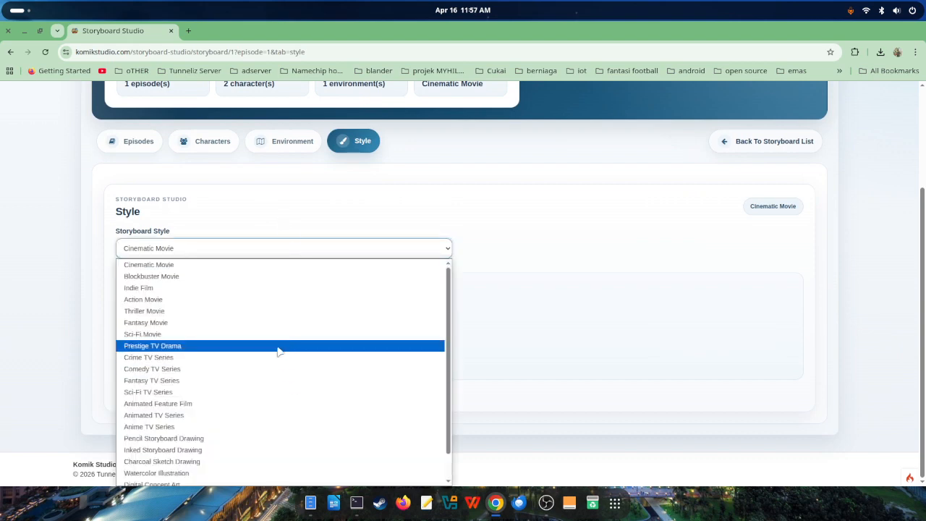
pyautogui.click(316, 299)
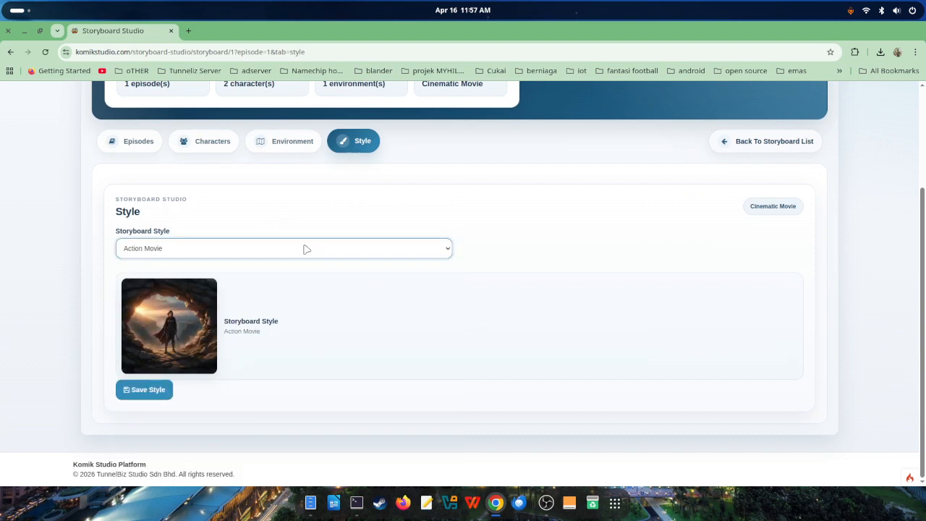
pyautogui.click(305, 248)
pyautogui.click(281, 340)
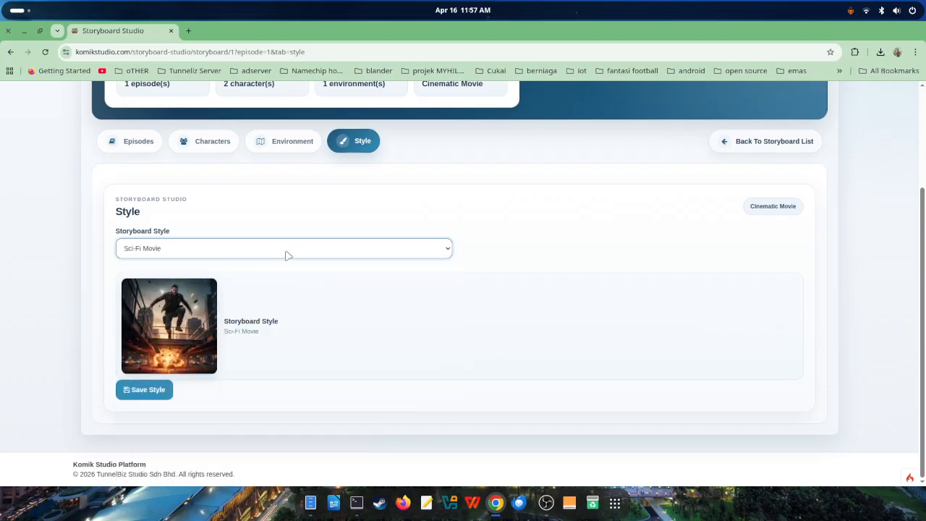
pyautogui.click(306, 249)
pyautogui.click(283, 357)
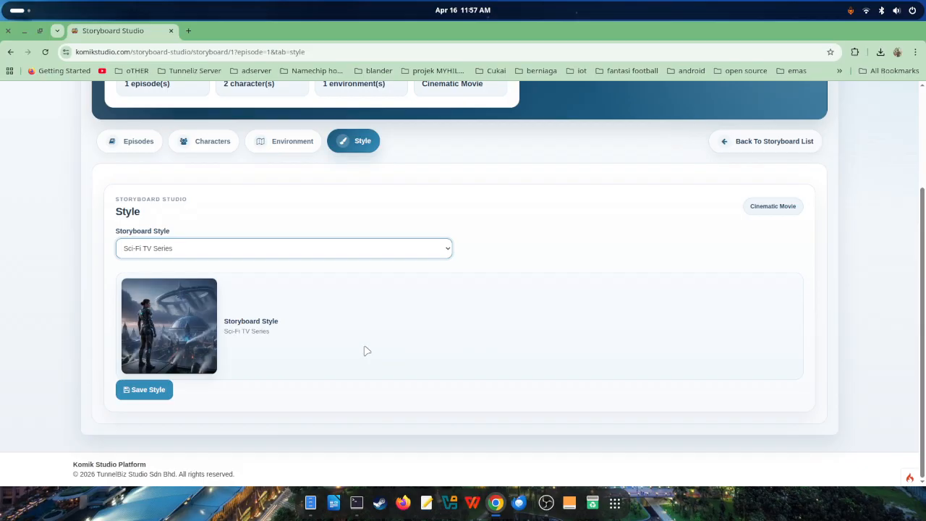
# View the Kota Melaka environment and start a new environment for Silat The Movie.
pyautogui.click(282, 144)
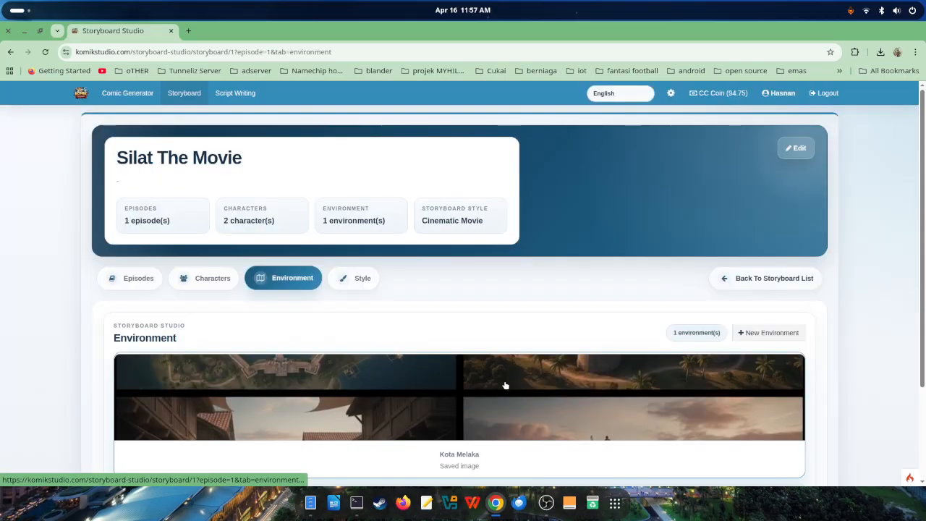
pyautogui.scroll(-3, 505, 385)
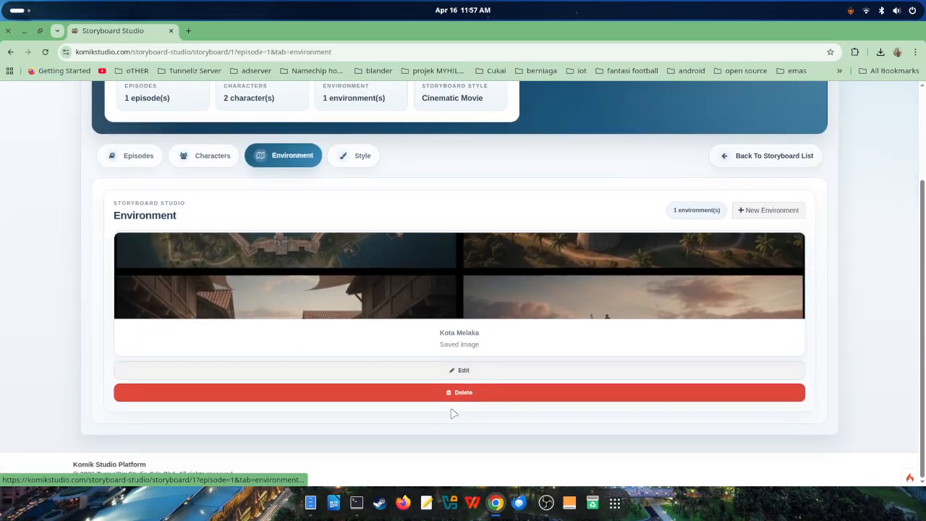
pyautogui.click(767, 210)
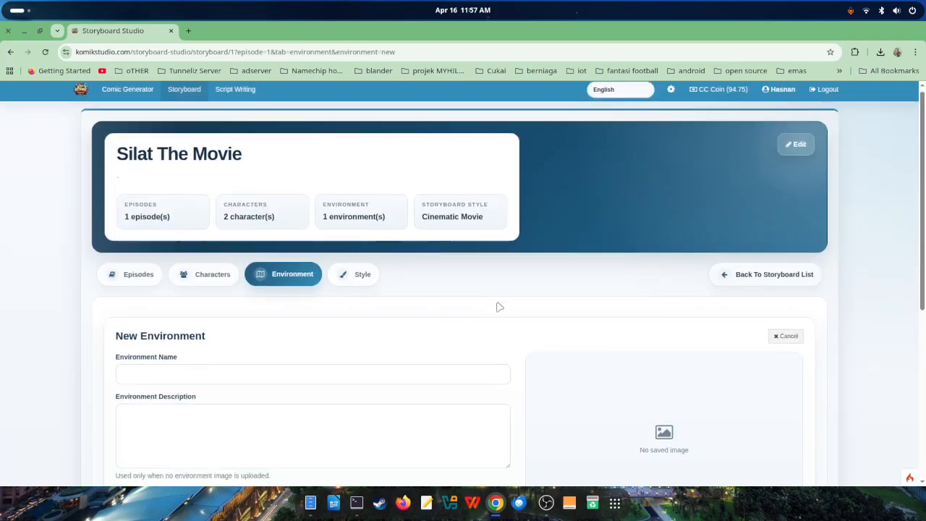
# Name the new environment "Kuala Lumpur" and describe it as "Di hadapan KLIA Kuala lumpur".
pyautogui.scroll(1, 275, 256)
pyautogui.click(220, 217)
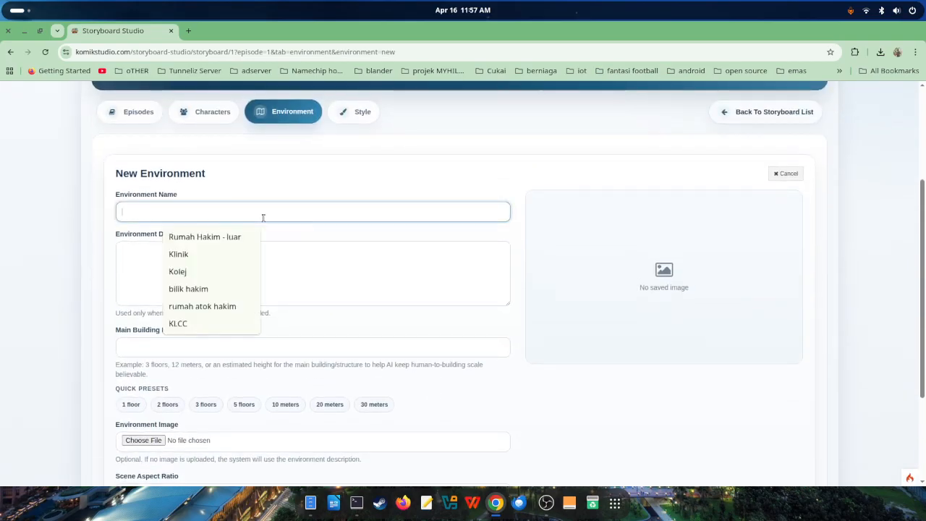
pyautogui.write('Kuala Lumi')
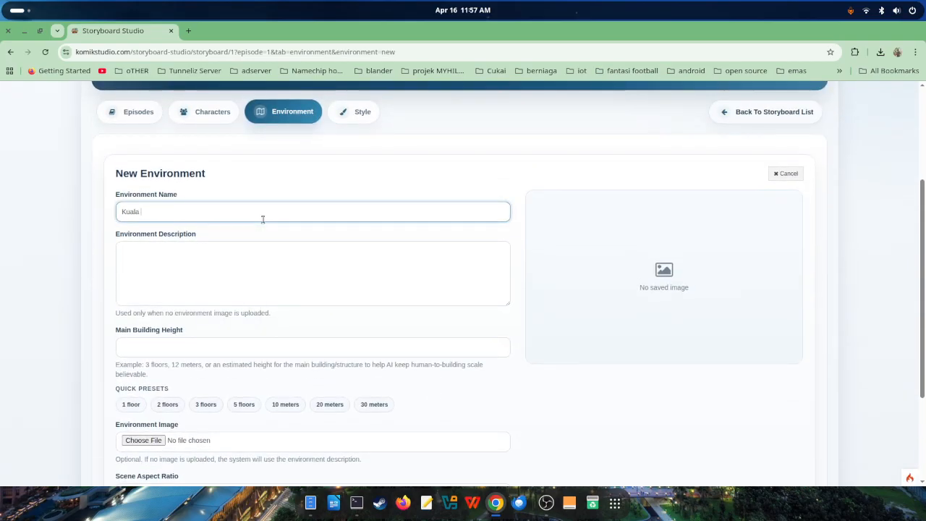
pyautogui.press('Tab')
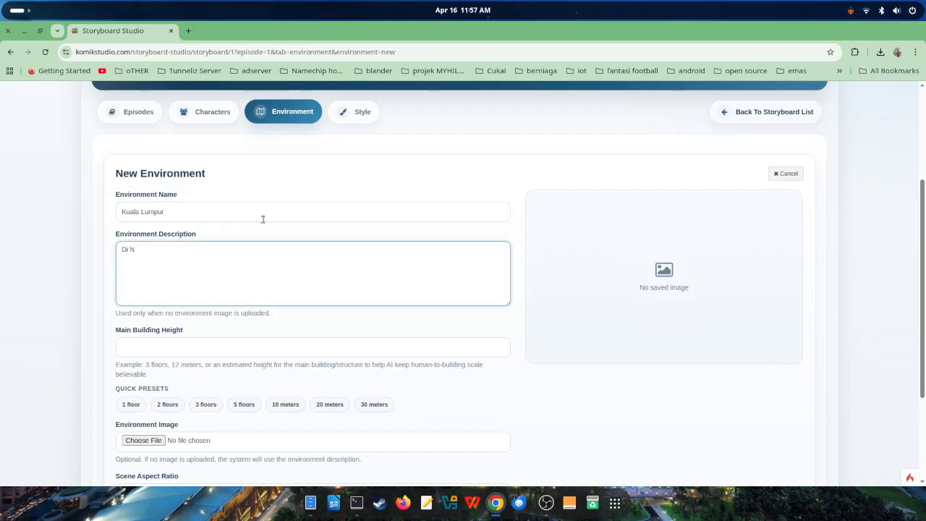
pyautogui.write('Di hadapan KLIA Kuala lumpur')
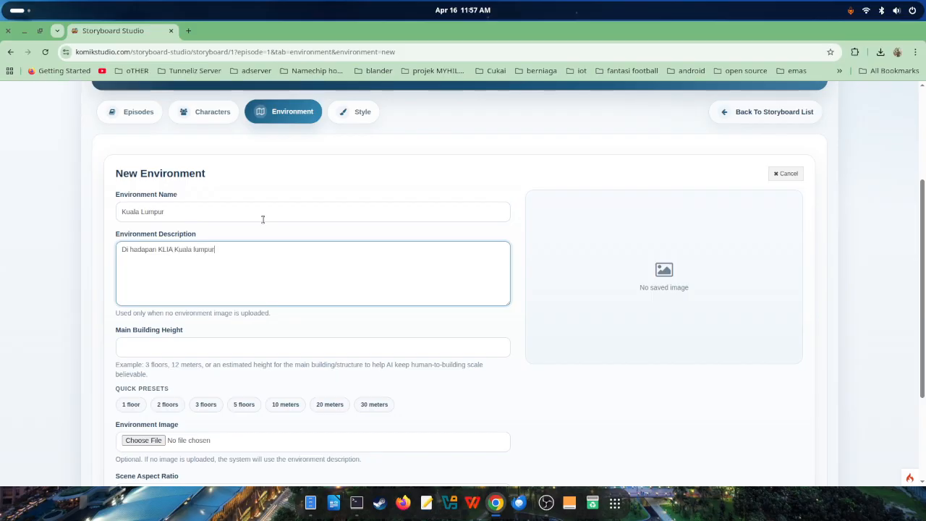
# Change the new environment's name to "KLIA".
pyautogui.click(195, 213)
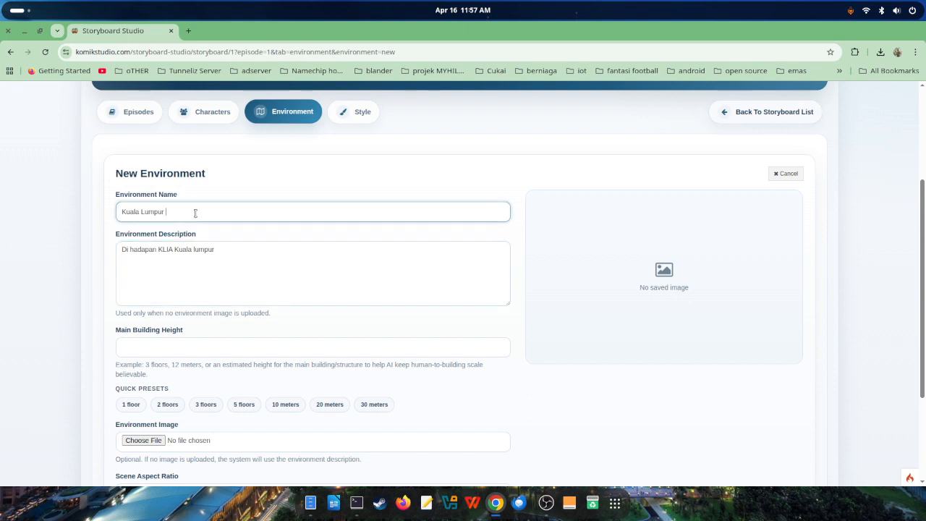
pyautogui.press('BackSpace')
pyautogui.press('BackSpace')
pyautogui.press('BackSpace')
pyautogui.press('BackSpace')
pyautogui.press('BackSpace')
pyautogui.press('BackSpace')
pyautogui.press('BackSpace')
pyautogui.write('KLIA')
# Set the environment's main building height to the 3 floors preset.
pyautogui.click(159, 350)
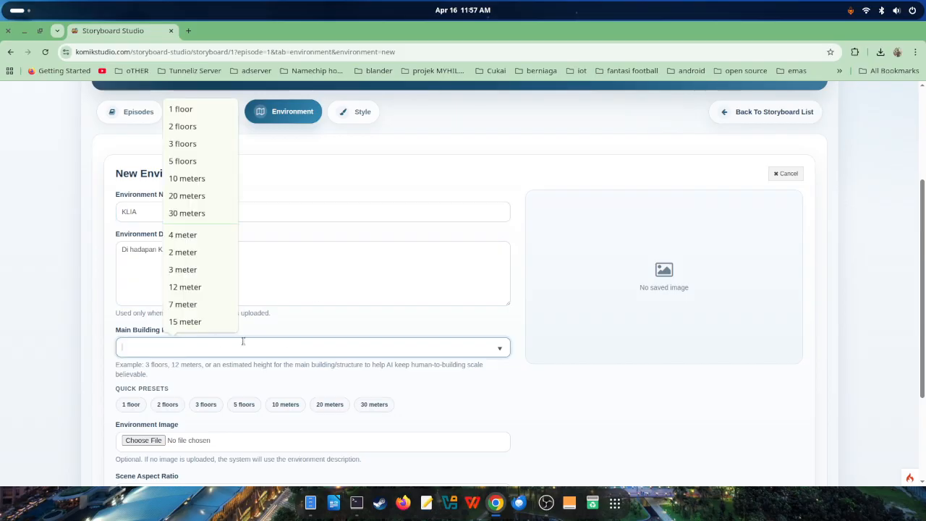
pyautogui.click(523, 414)
pyautogui.click(167, 404)
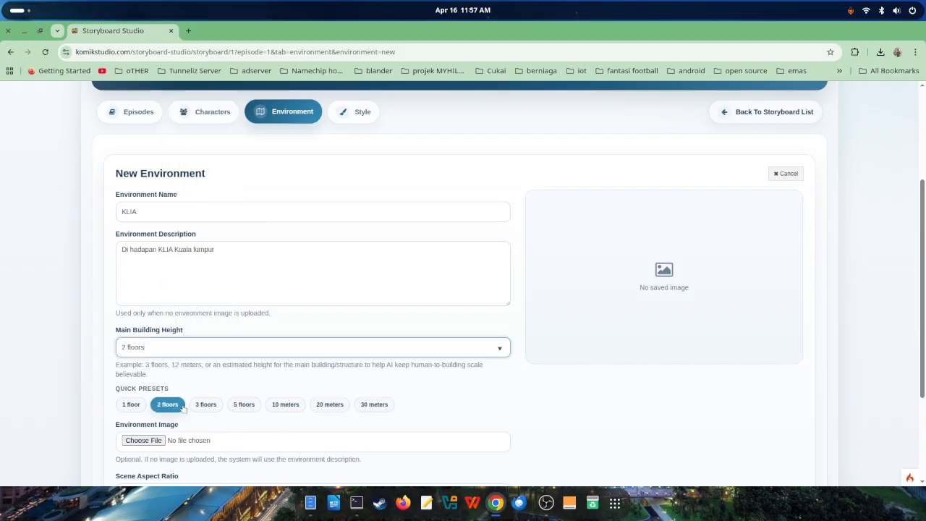
pyautogui.click(206, 405)
# Set the KLIA environment's scene aspect ratio to 16:9 and generate its AI environment image.
pyautogui.scroll(-2, 315, 368)
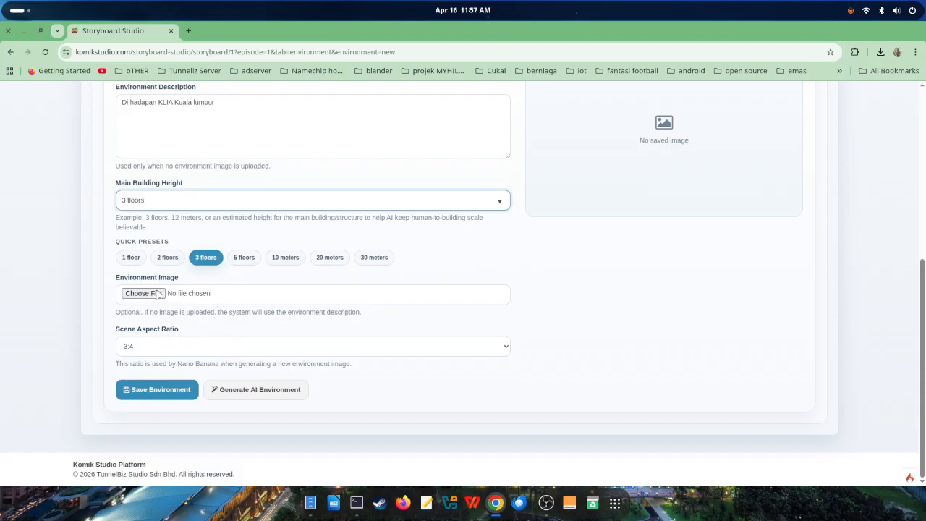
pyautogui.click(167, 353)
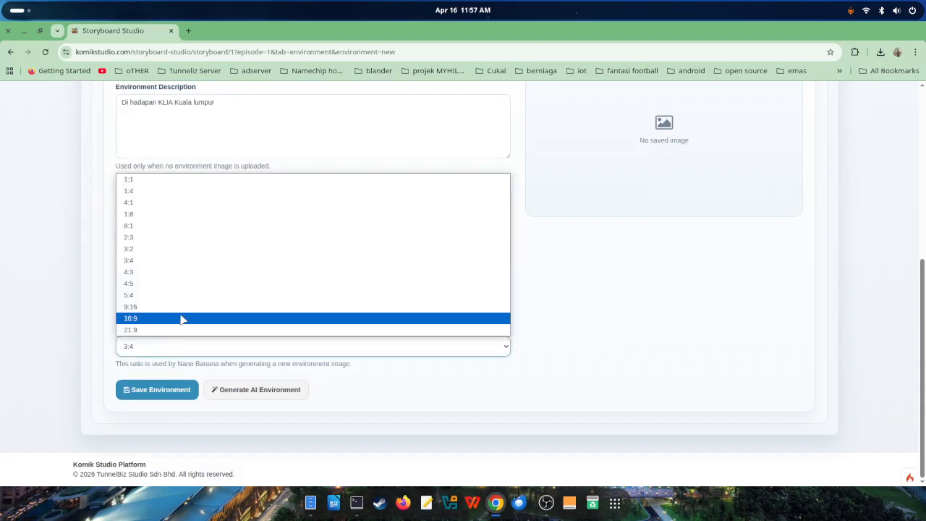
pyautogui.click(182, 318)
pyautogui.scroll(2, 563, 304)
pyautogui.scroll(-3, 579, 311)
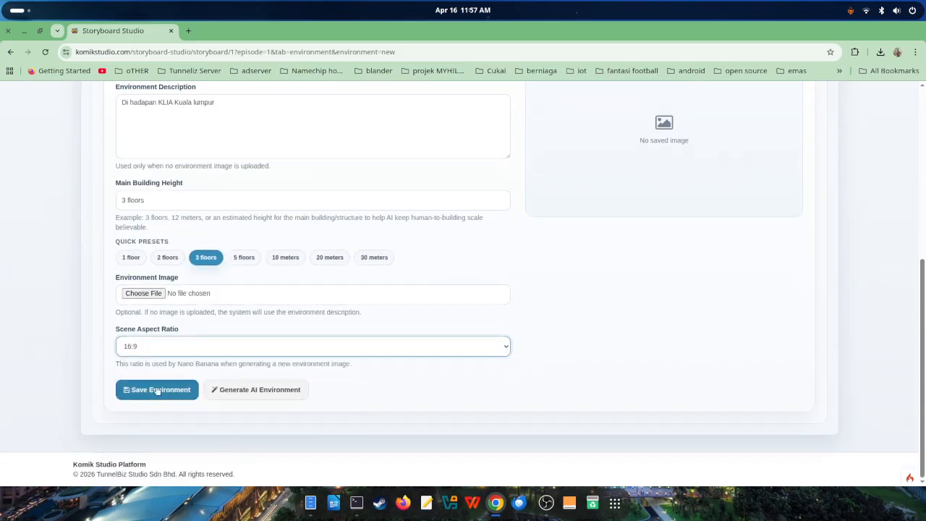
pyautogui.click(259, 391)
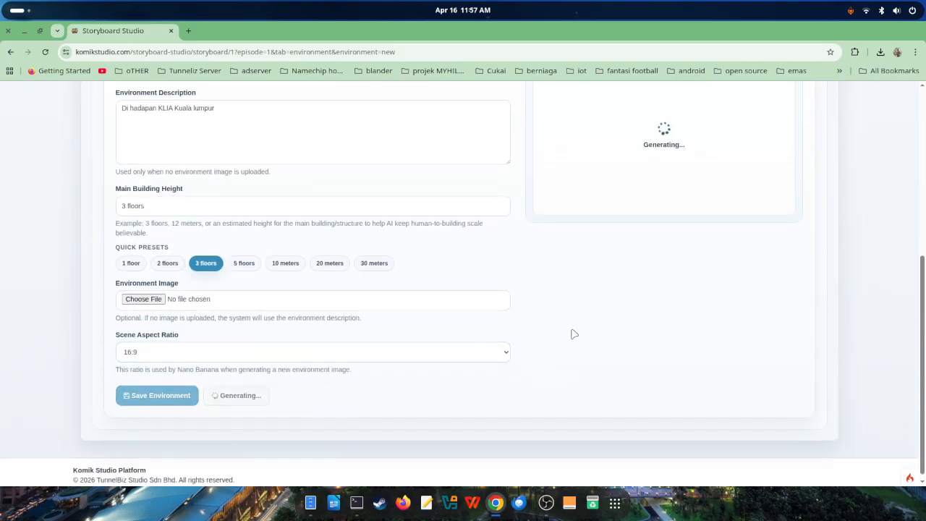
# Examine the generated KLIA environment image and return to the storyboard's environment list.
pyautogui.scroll(2, 573, 331)
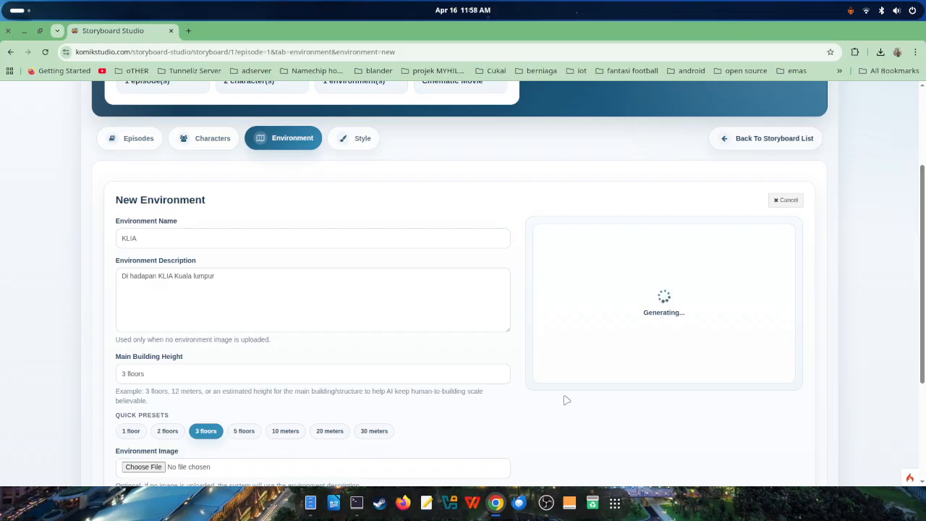
pyautogui.scroll(-2, 566, 400)
pyautogui.scroll(3, 567, 400)
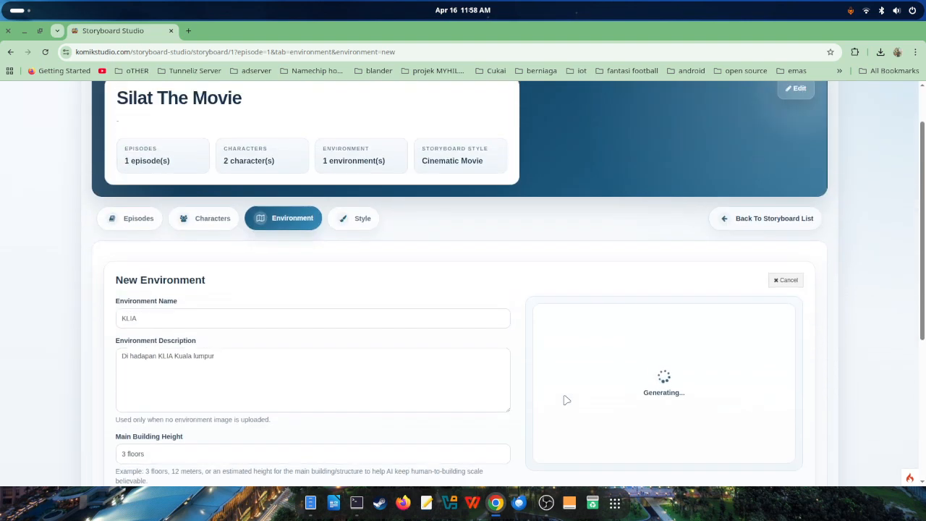
pyautogui.scroll(1, 567, 400)
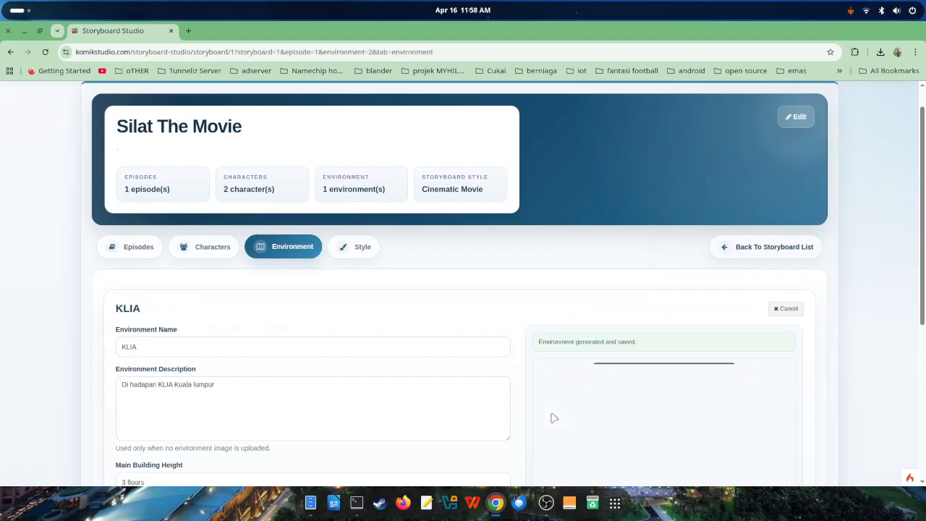
pyautogui.scroll(-3, 422, 424)
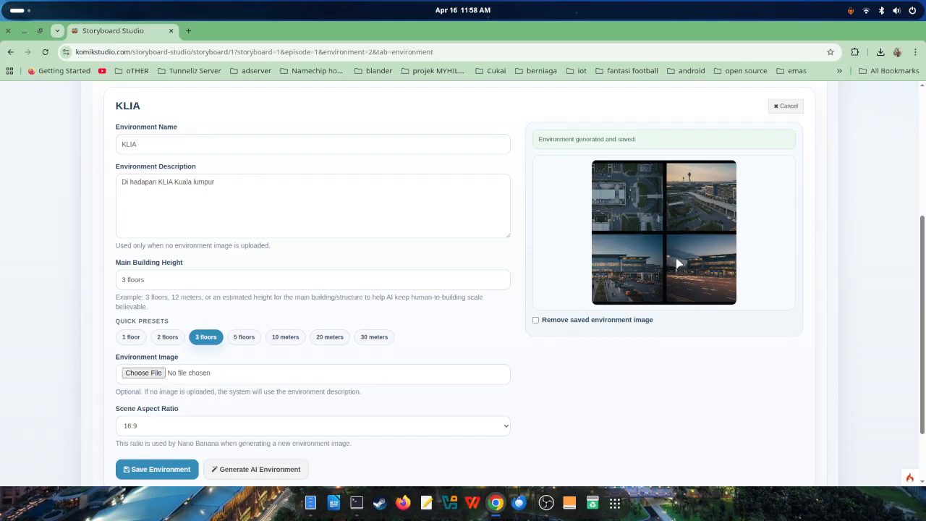
pyautogui.scroll(3, 680, 260)
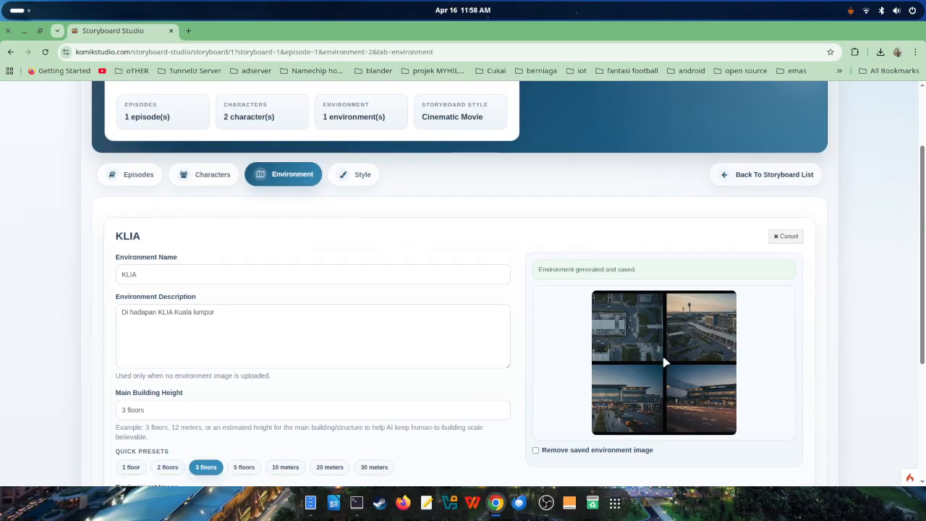
pyautogui.click(787, 237)
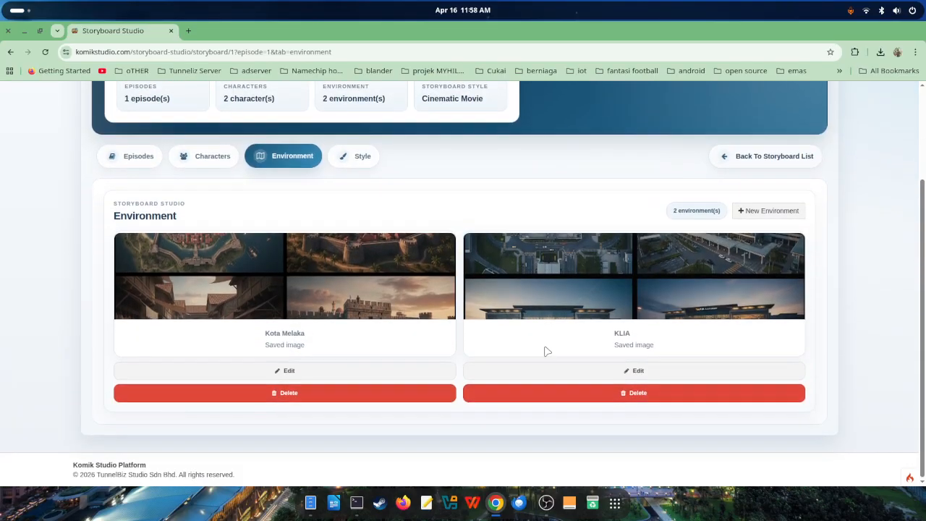
# Review the storyboard's saved characters, including tun teja's details, and view the storyboard style settings.
pyautogui.click(212, 158)
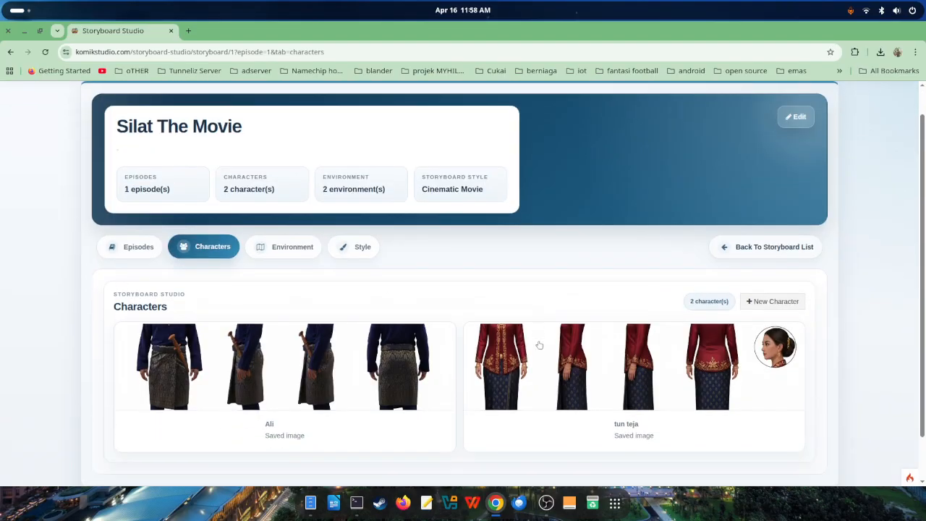
pyautogui.scroll(2, 620, 365)
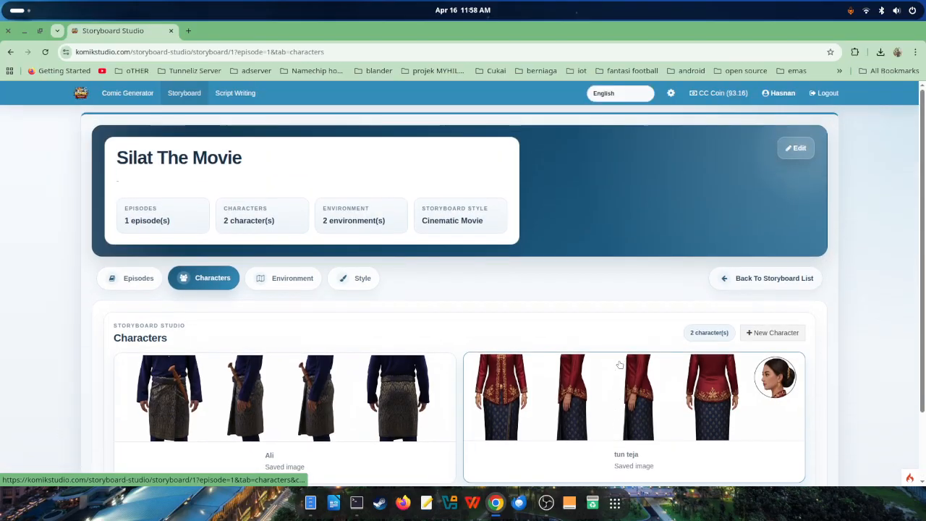
pyautogui.scroll(-2, 619, 365)
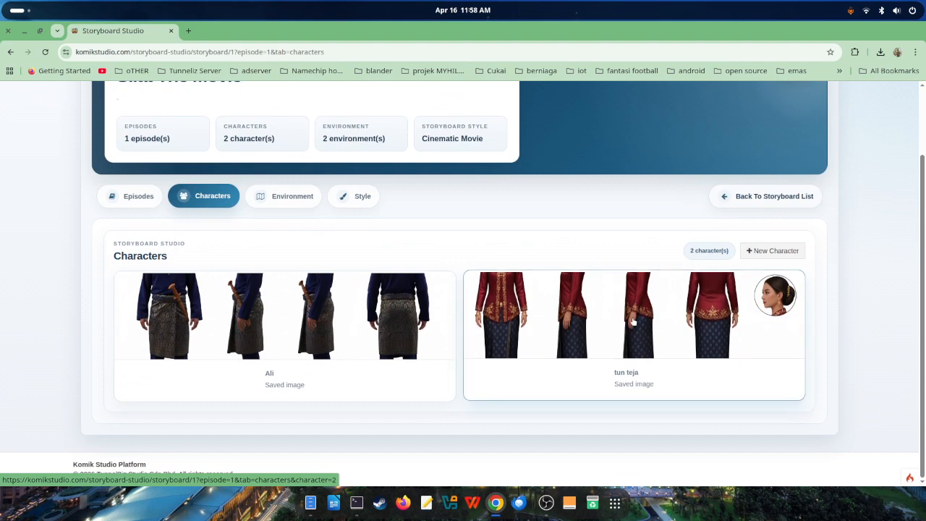
pyautogui.click(801, 321)
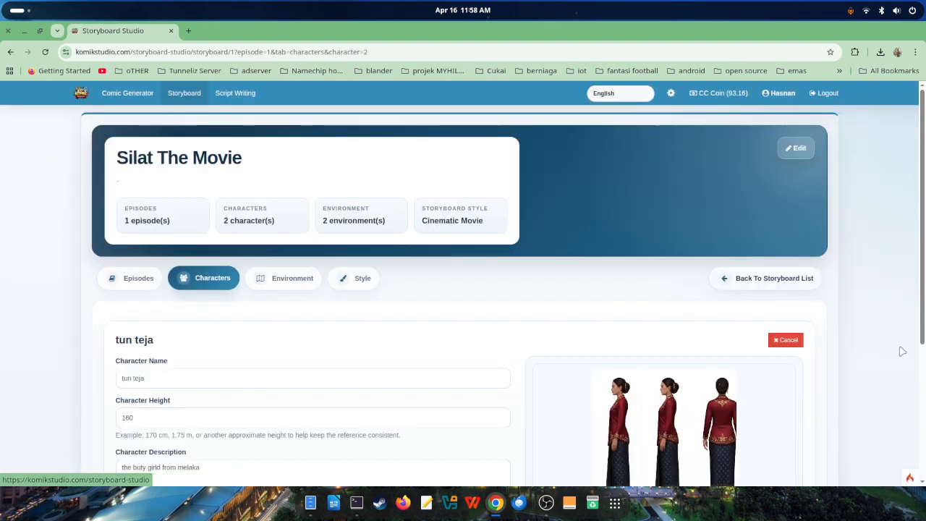
pyautogui.scroll(1, 481, 374)
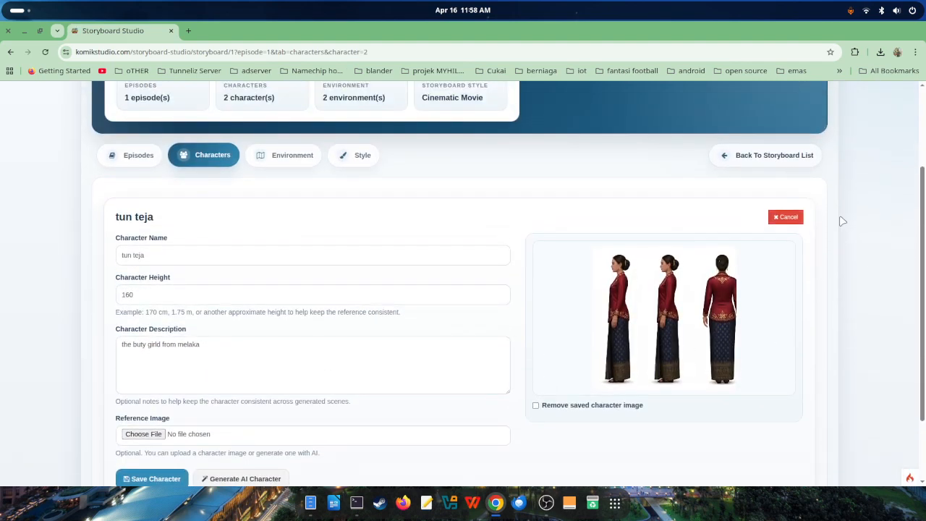
pyautogui.click(787, 219)
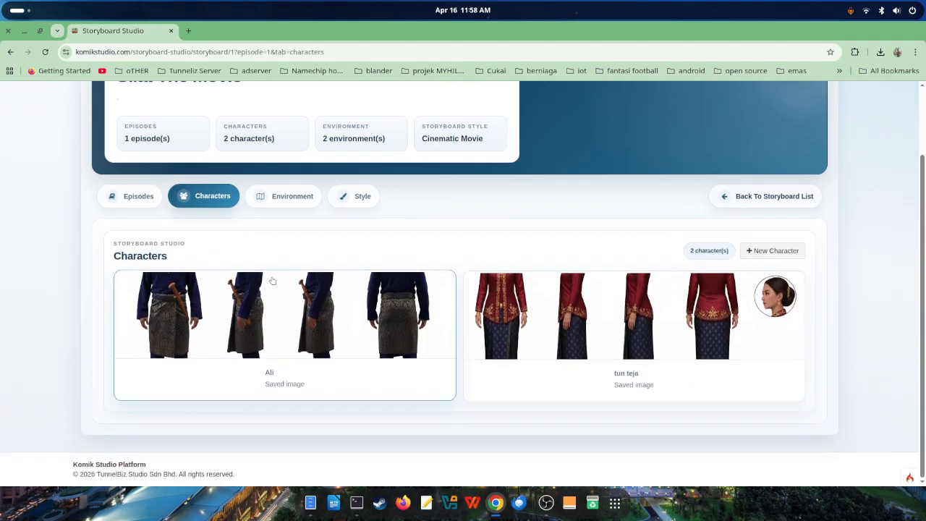
pyautogui.click(346, 197)
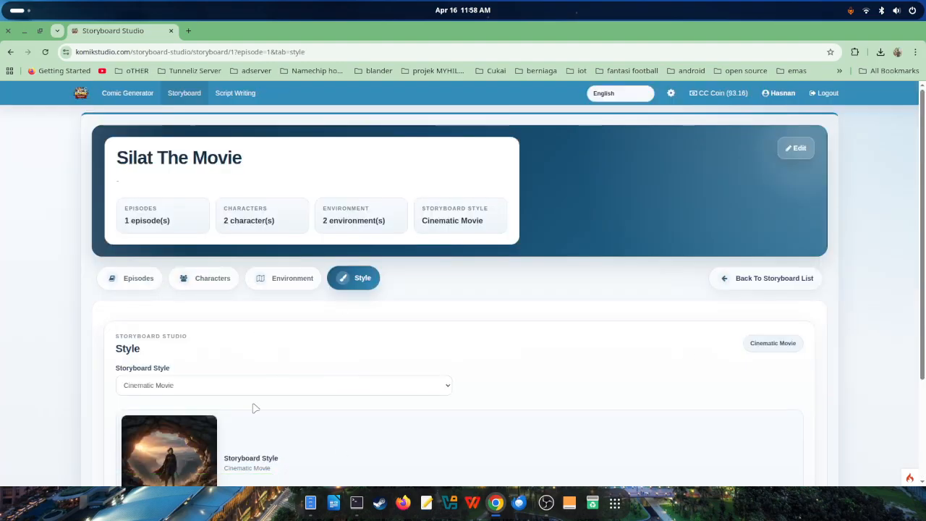
# Open the Mari Berlari episode and view the frame list of Scene 1.
pyautogui.click(128, 278)
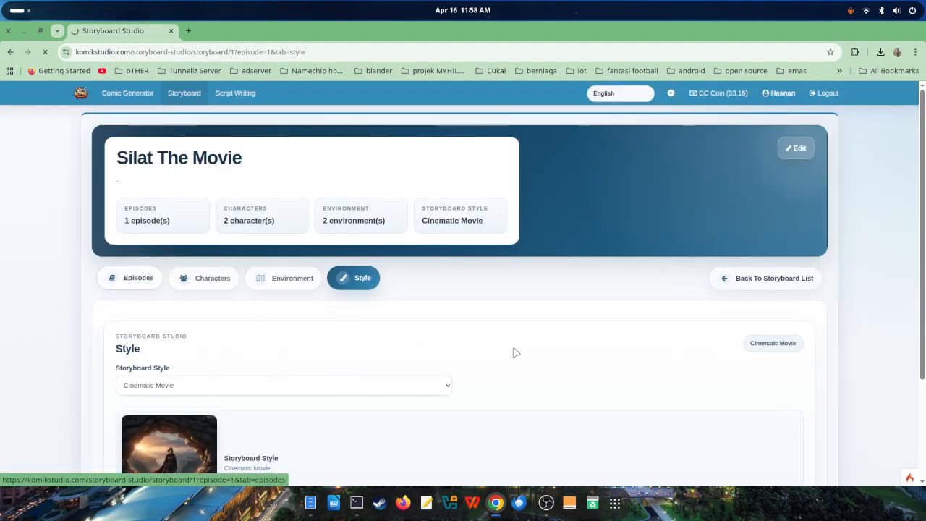
pyautogui.scroll(-1, 673, 376)
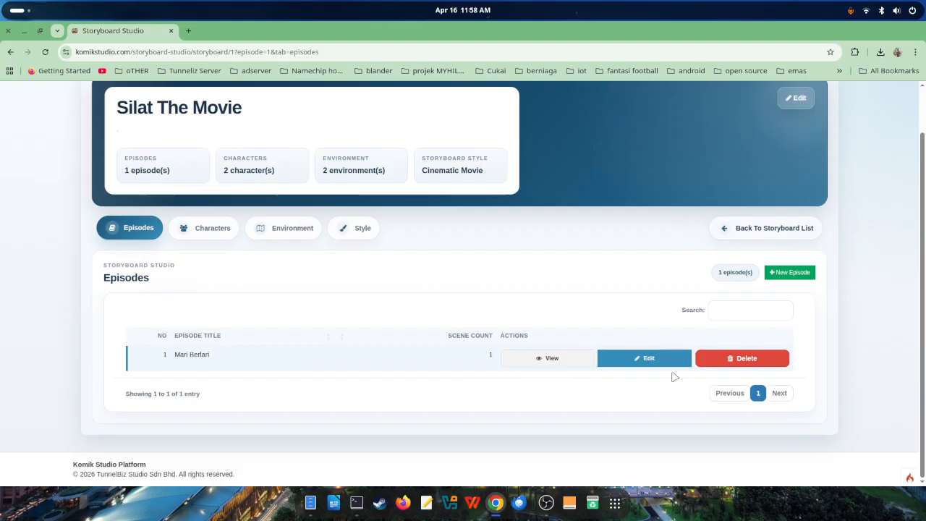
pyautogui.click(536, 360)
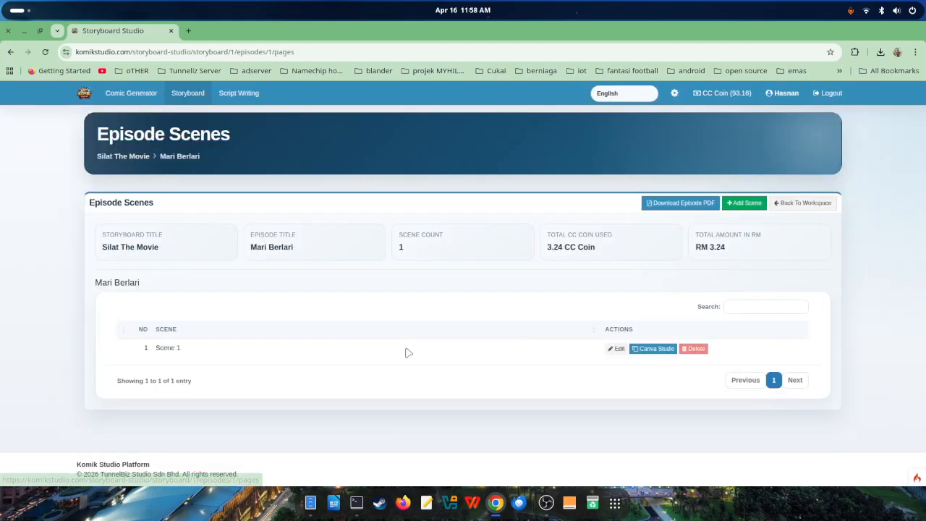
pyautogui.click(613, 348)
pyautogui.scroll(-2, 501, 341)
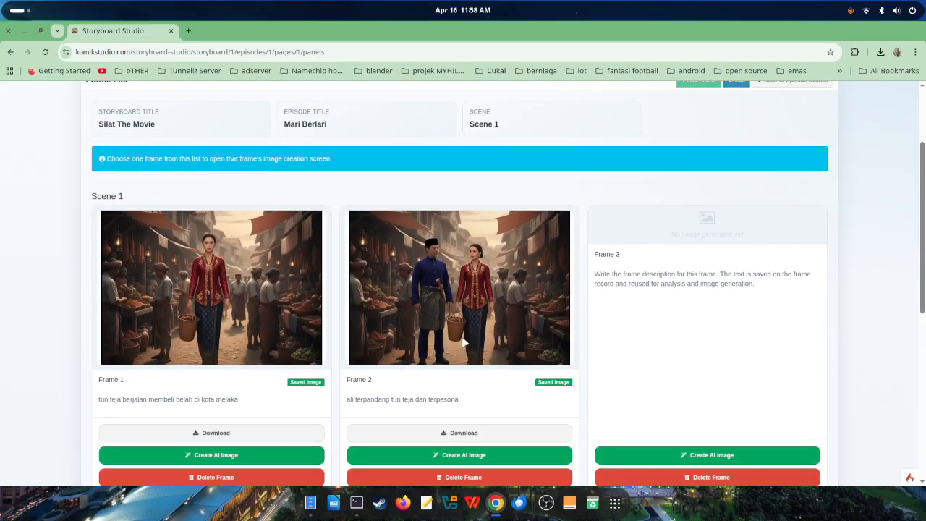
pyautogui.scroll(-2, 754, 354)
# Start creating an AI image for Frame 3 with characters Ali and tun teja and the KLIA environment.
pyautogui.click(754, 354)
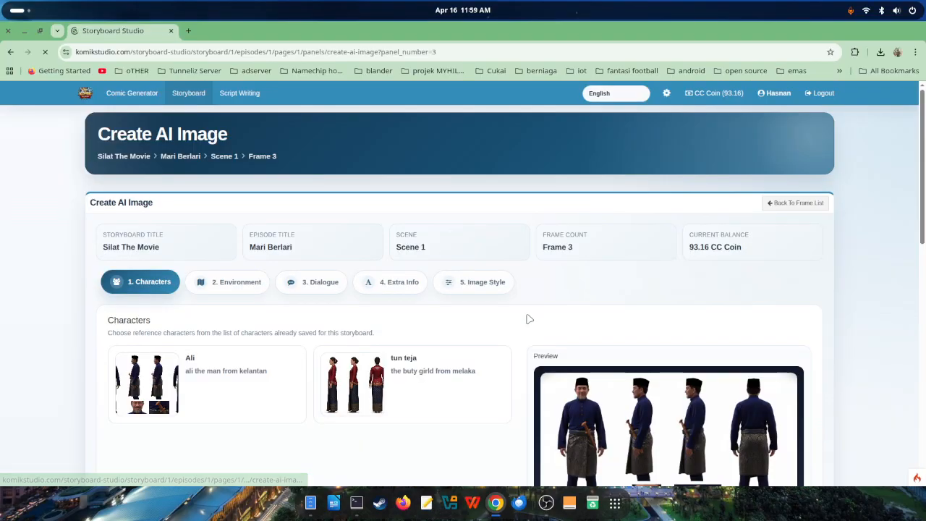
pyautogui.click(421, 385)
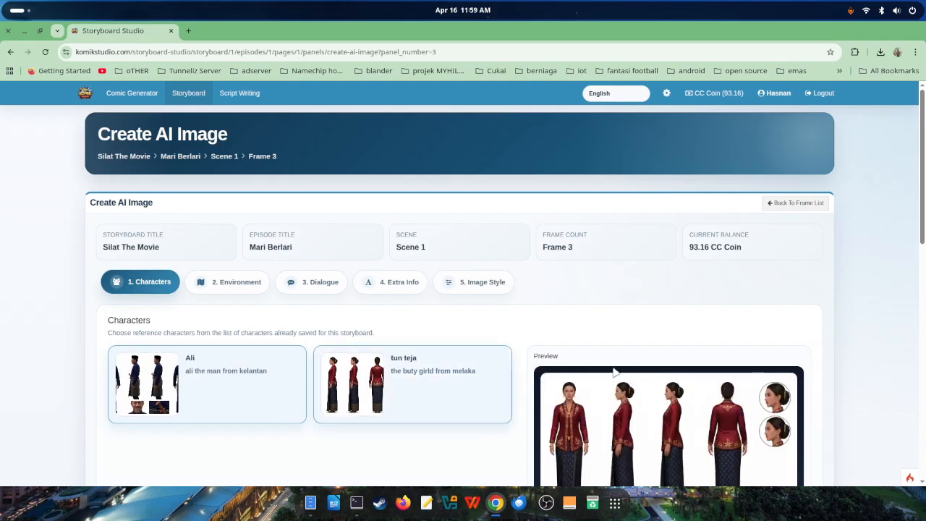
pyautogui.scroll(-2, 424, 343)
pyautogui.click(239, 166)
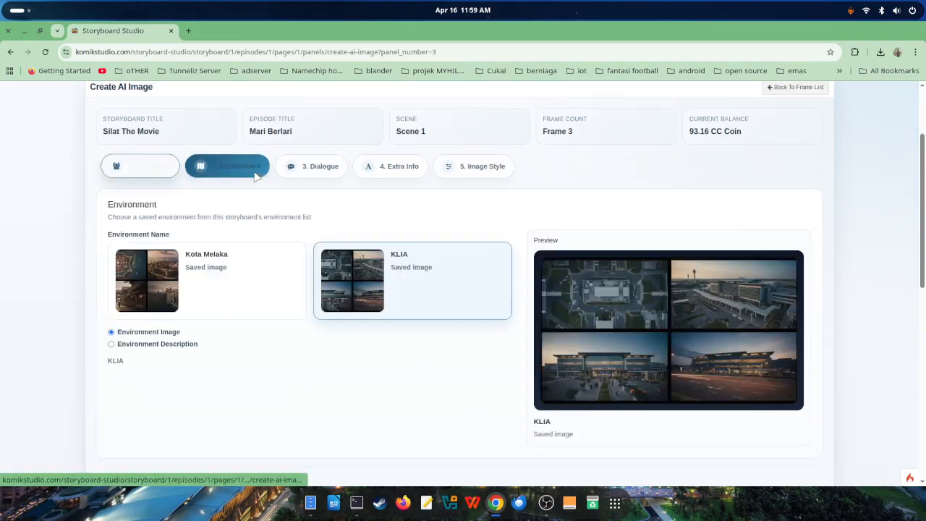
# Look through Frame 3's dialogue, extra info, image style and frame description options, including the settings summary.
pyautogui.click(308, 166)
pyautogui.click(394, 166)
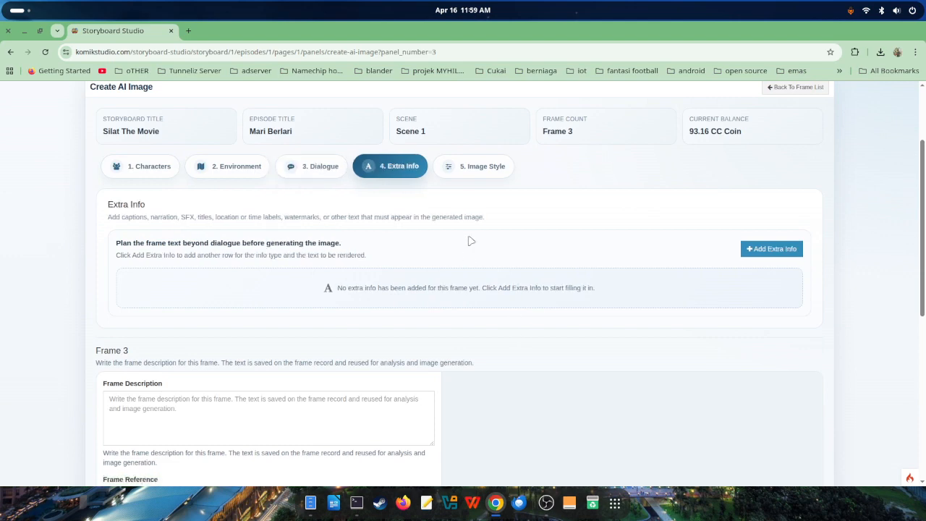
pyautogui.click(486, 167)
pyautogui.scroll(-3, 507, 333)
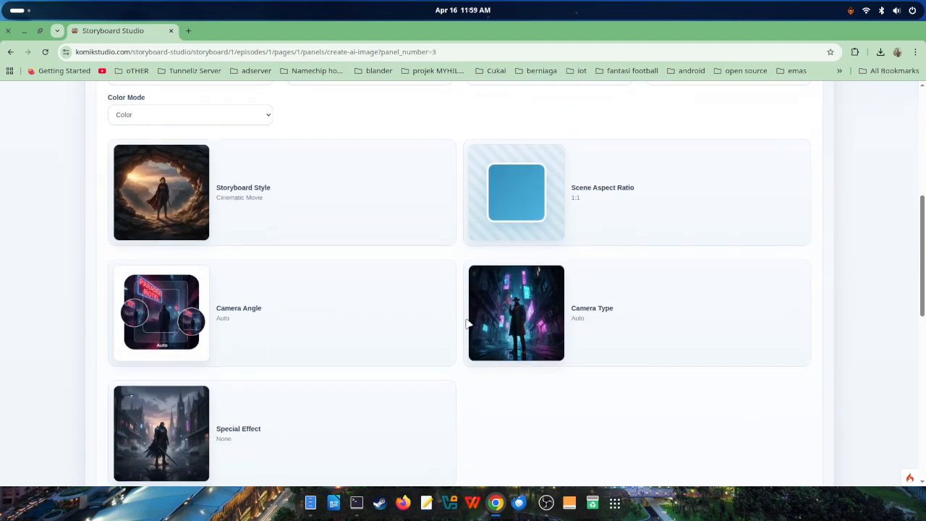
pyautogui.scroll(-1, 254, 364)
pyautogui.scroll(1, 390, 387)
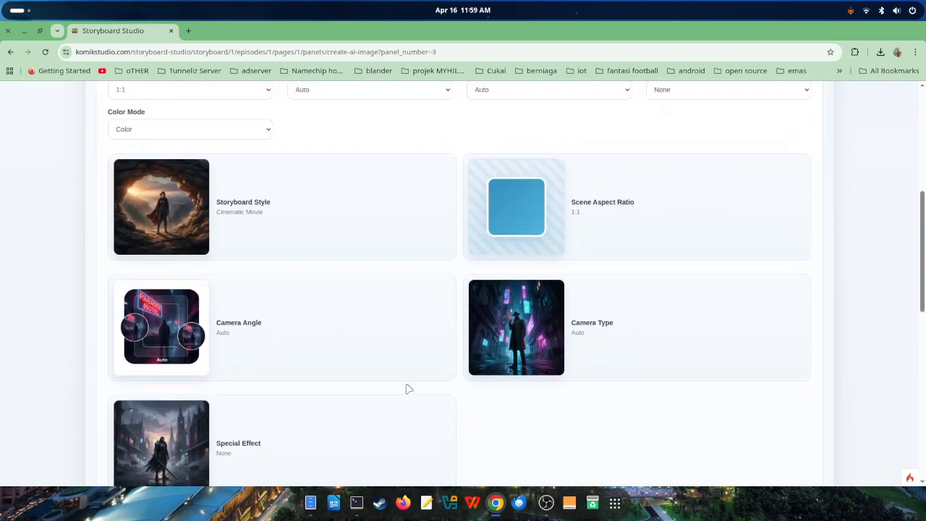
pyautogui.scroll(3, 699, 376)
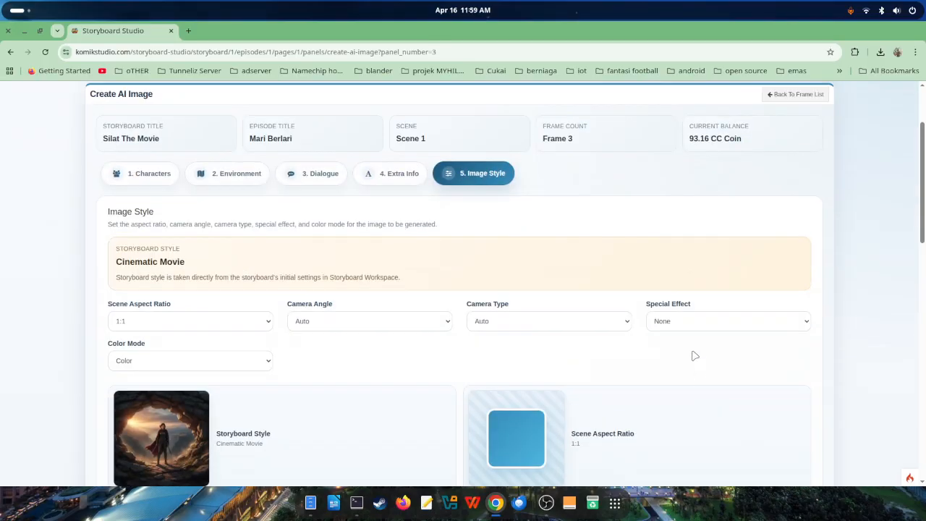
pyautogui.scroll(-12, 286, 244)
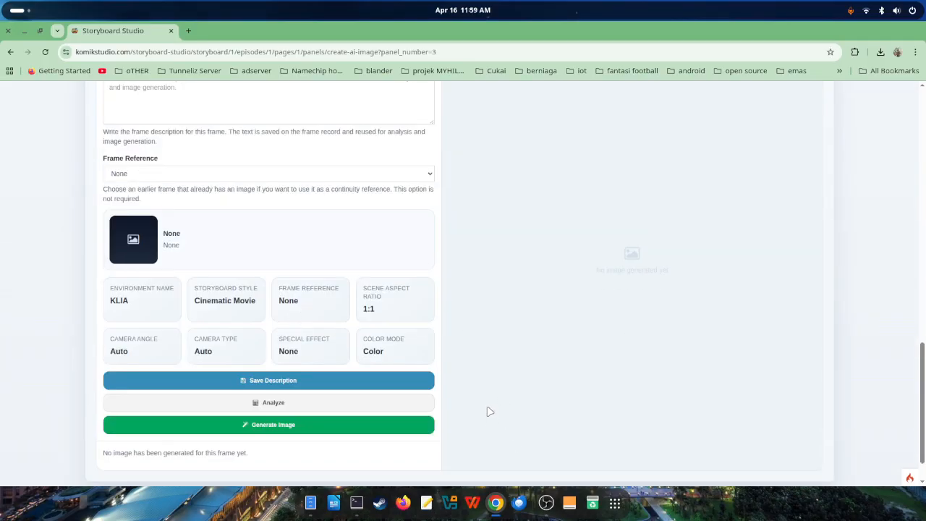
pyautogui.scroll(15, 548, 398)
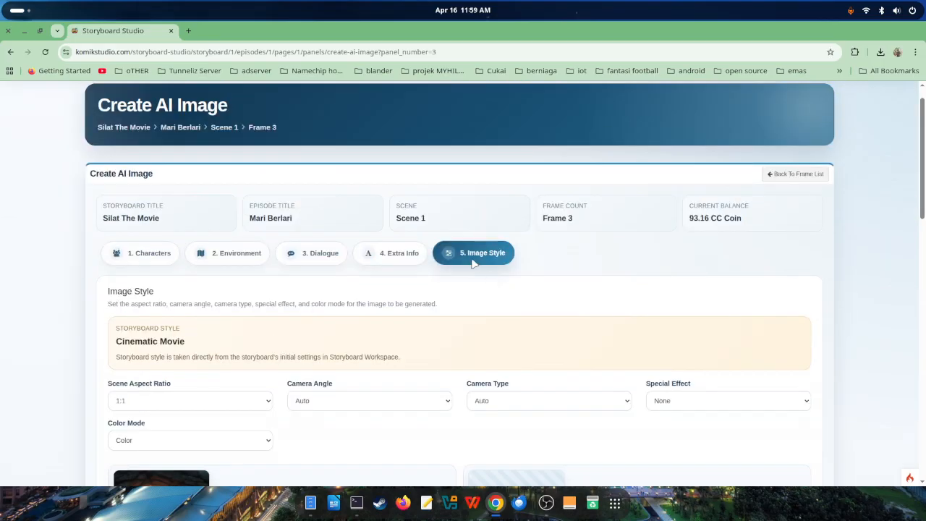
# Revisit Frame 3's extra info and character selection, and return to Scene 1's frame list.
pyautogui.click(392, 255)
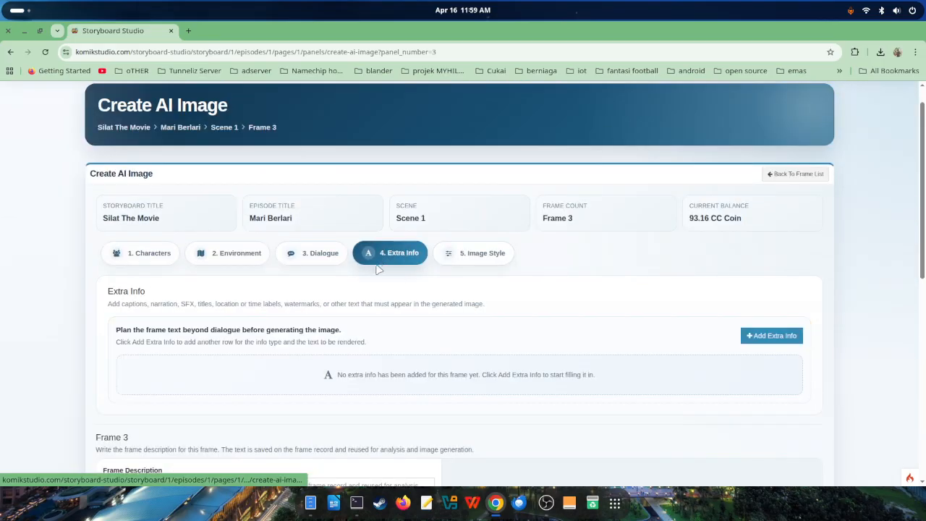
pyautogui.click(140, 257)
pyautogui.scroll(-4, 428, 252)
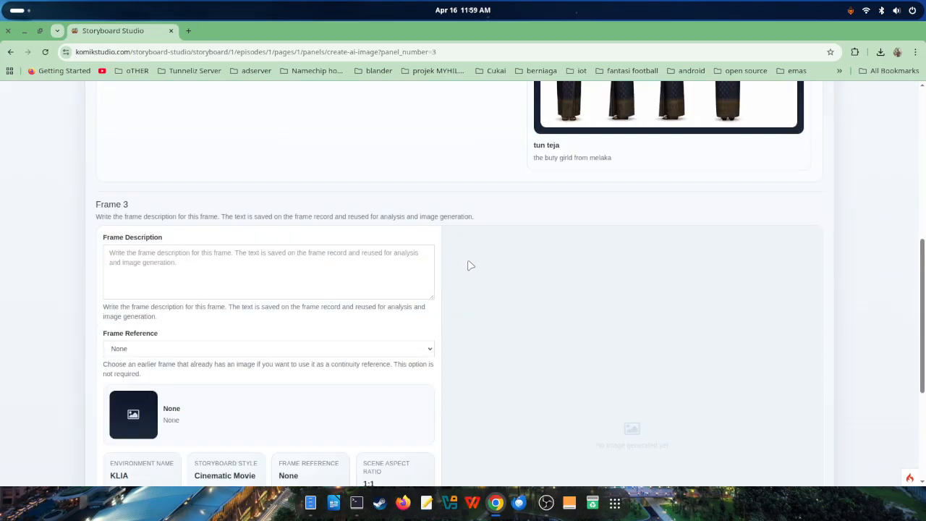
pyautogui.scroll(5, 484, 328)
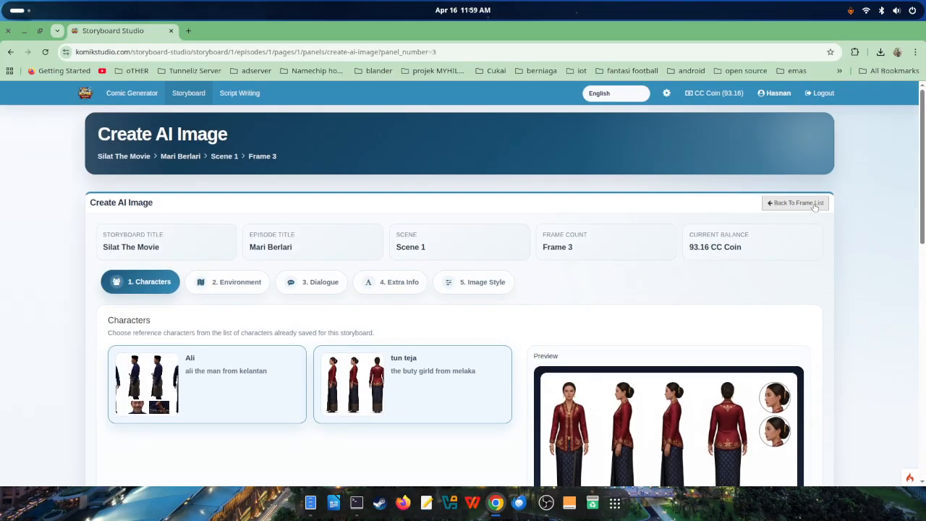
pyautogui.click(795, 204)
pyautogui.scroll(-4, 381, 316)
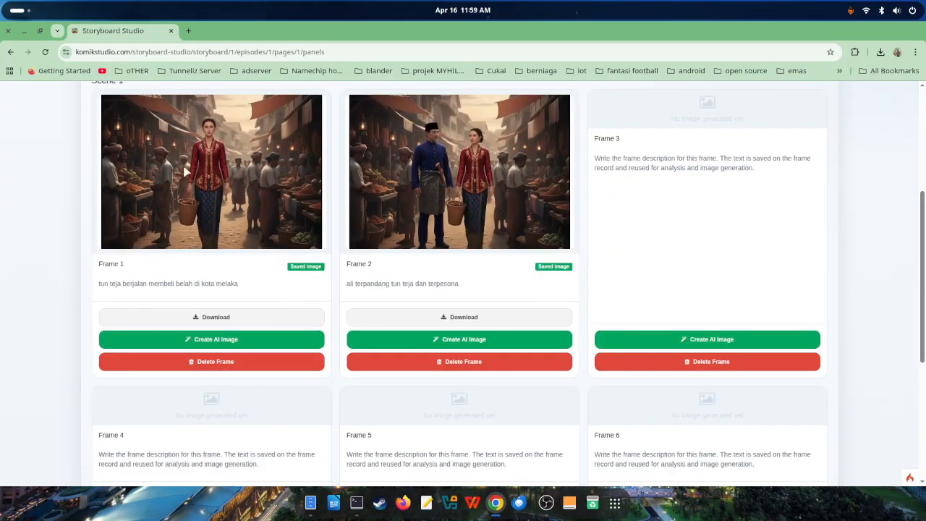
pyautogui.scroll(2, 194, 187)
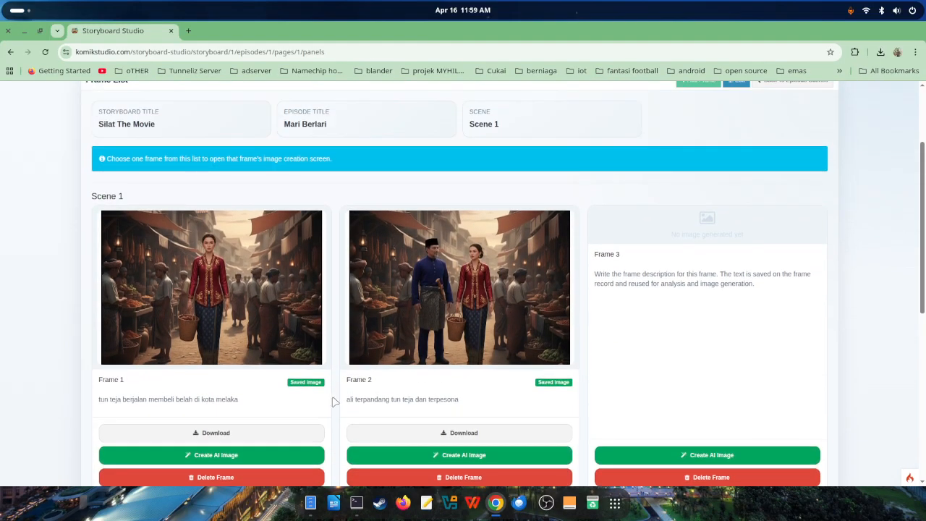
# Return from Scene 1's frame list to the episode scenes and open Scene 1 in Canva Studio.
pyautogui.tripleClick(372, 399)
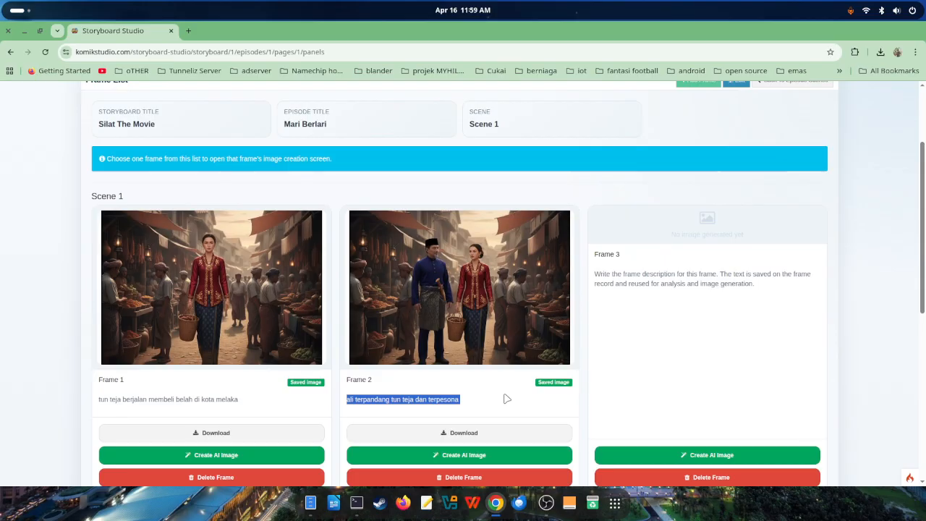
pyautogui.scroll(-1, 531, 387)
pyautogui.scroll(3, 532, 390)
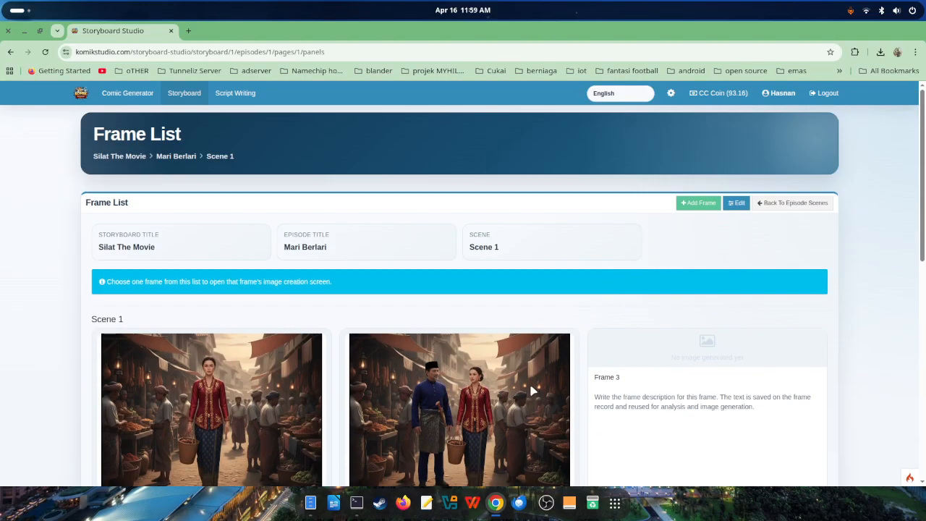
pyautogui.click(792, 202)
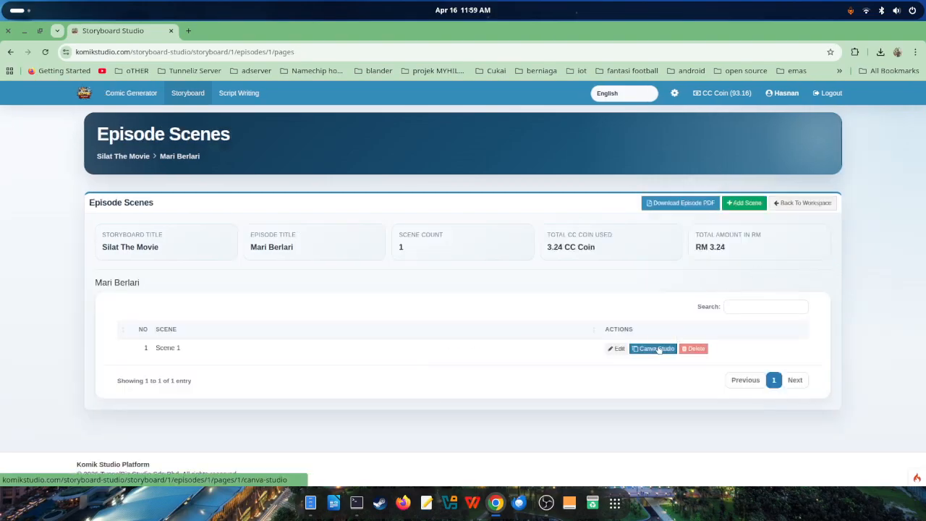
pyautogui.click(656, 348)
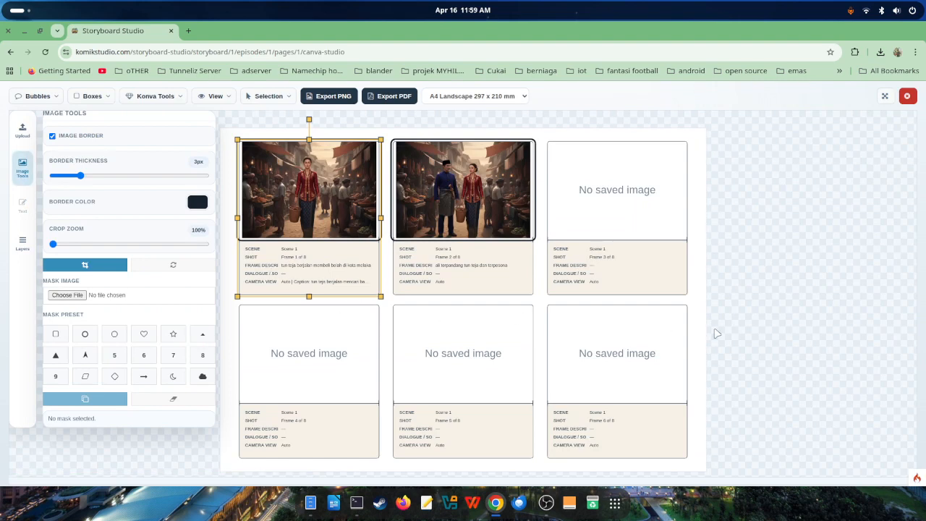
# Inspect the six frames on Scene 1's storyboard page one by one, and close Canva Studio.
pyautogui.click(395, 206)
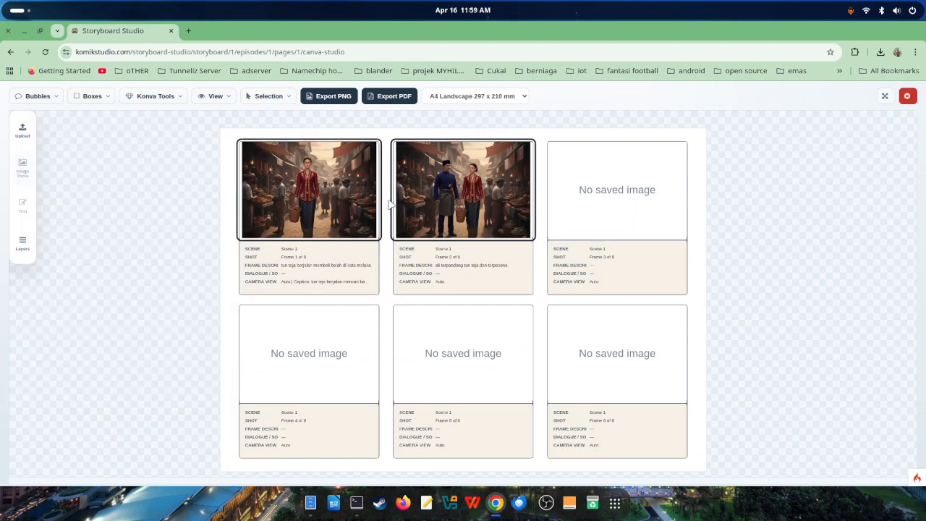
pyautogui.click(326, 215)
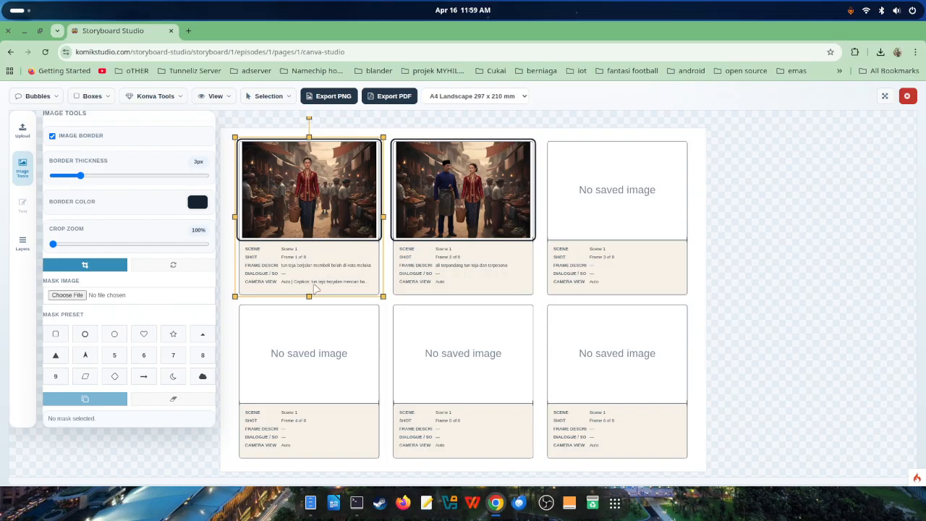
pyautogui.click(466, 274)
pyautogui.click(626, 266)
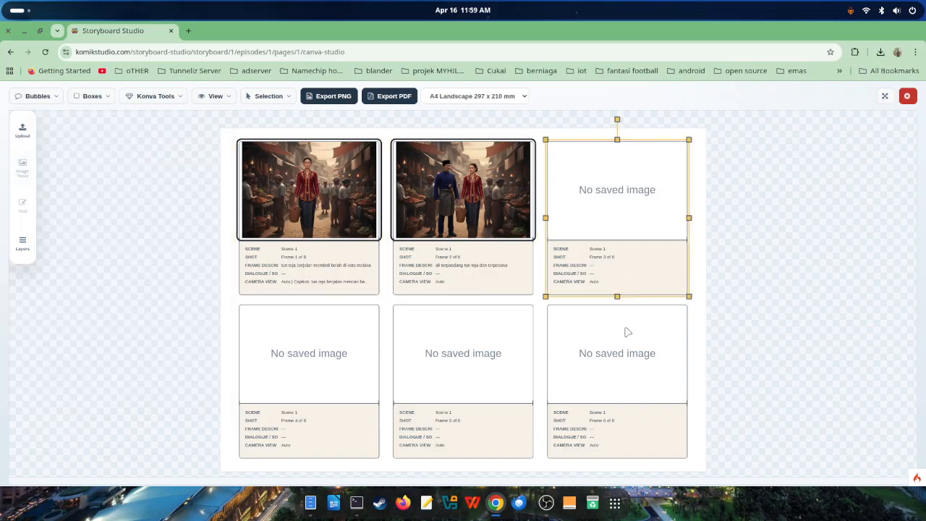
pyautogui.click(627, 335)
pyautogui.click(482, 362)
pyautogui.click(355, 355)
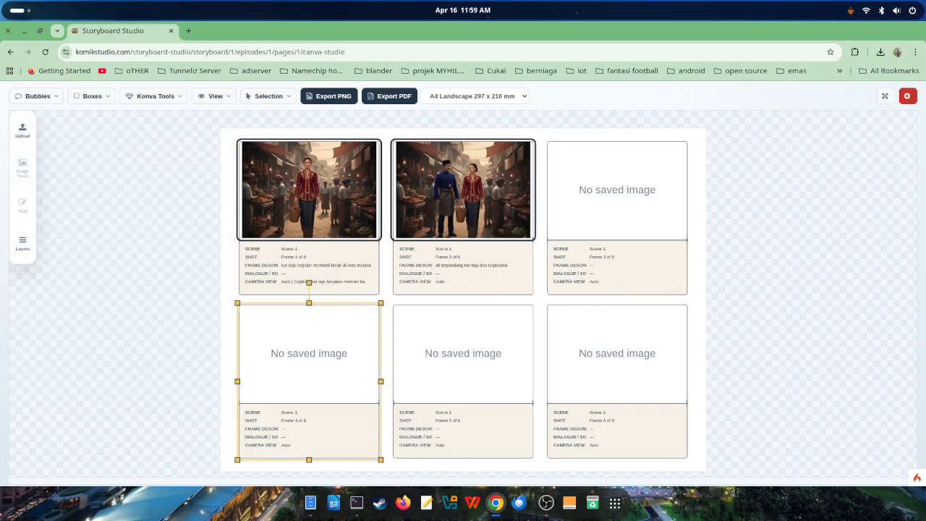
pyautogui.click(907, 96)
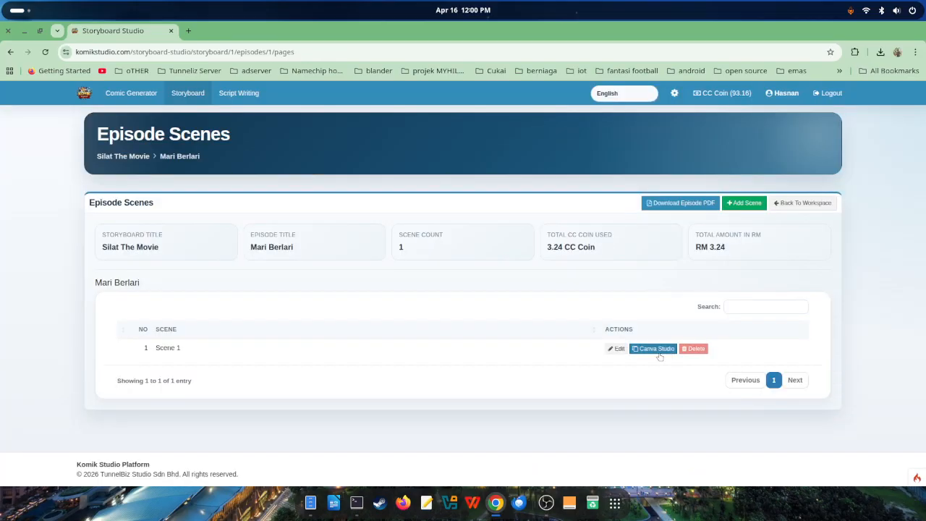
# Reopen Scene 1's frame list and bring up the image style options of Frame 3's AI image.
pyautogui.click(619, 349)
pyautogui.scroll(-2, 564, 347)
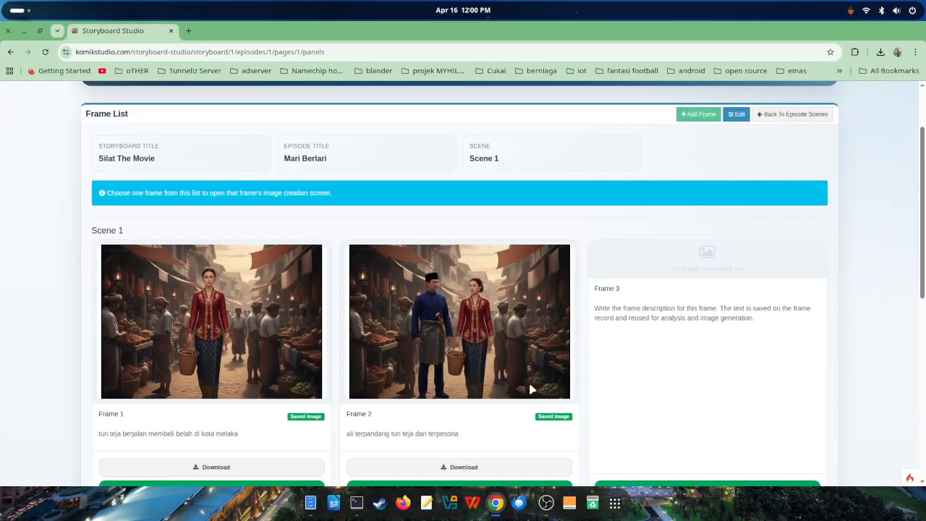
pyautogui.scroll(-2, 532, 389)
pyautogui.click(725, 355)
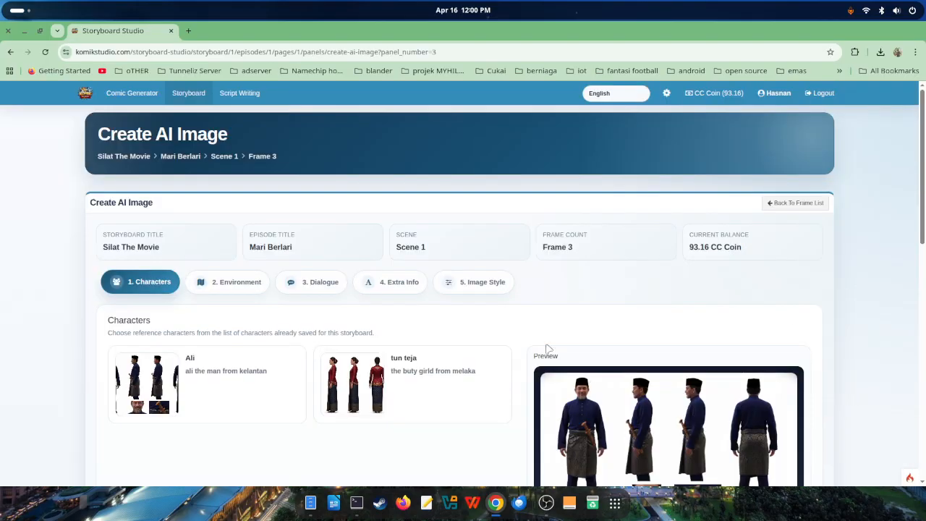
pyautogui.click(471, 284)
pyautogui.scroll(-2, 492, 381)
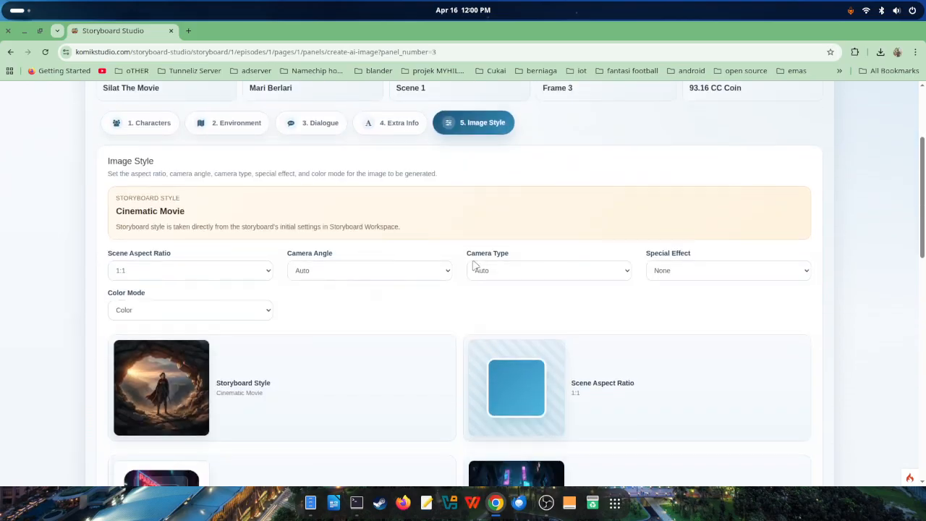
# Set Frame 3's camera type to ARRI Alexa 65, view the camera angle choices, and return to the frame list.
pyautogui.click(514, 270)
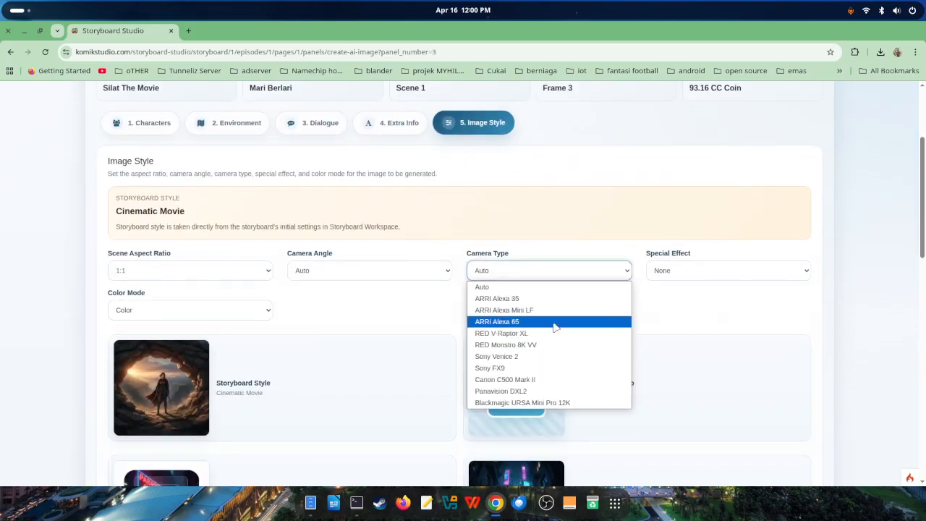
pyautogui.click(555, 321)
pyautogui.click(404, 275)
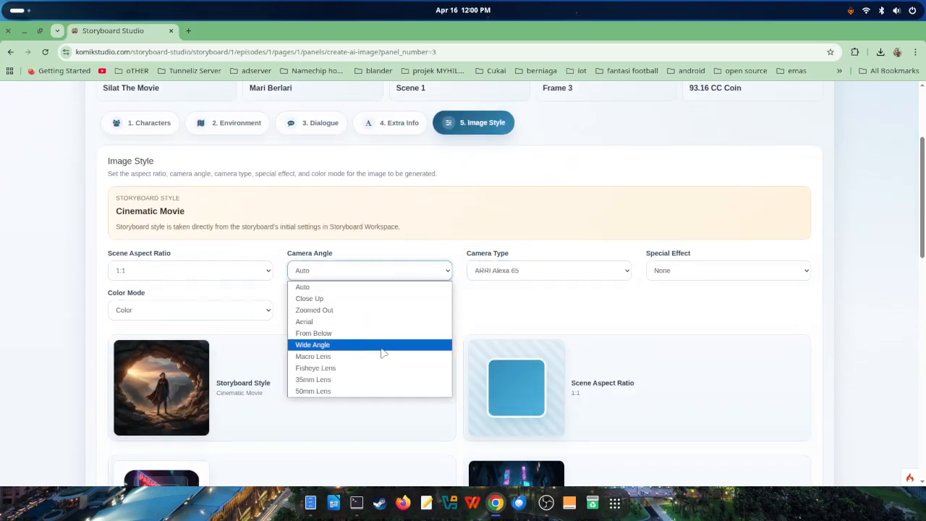
pyautogui.click(564, 317)
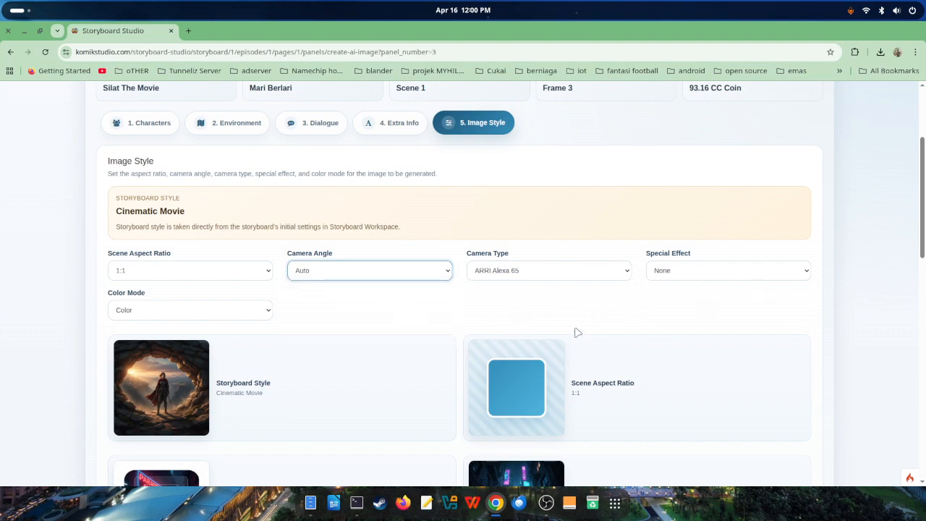
pyautogui.scroll(5, 650, 304)
pyautogui.click(795, 202)
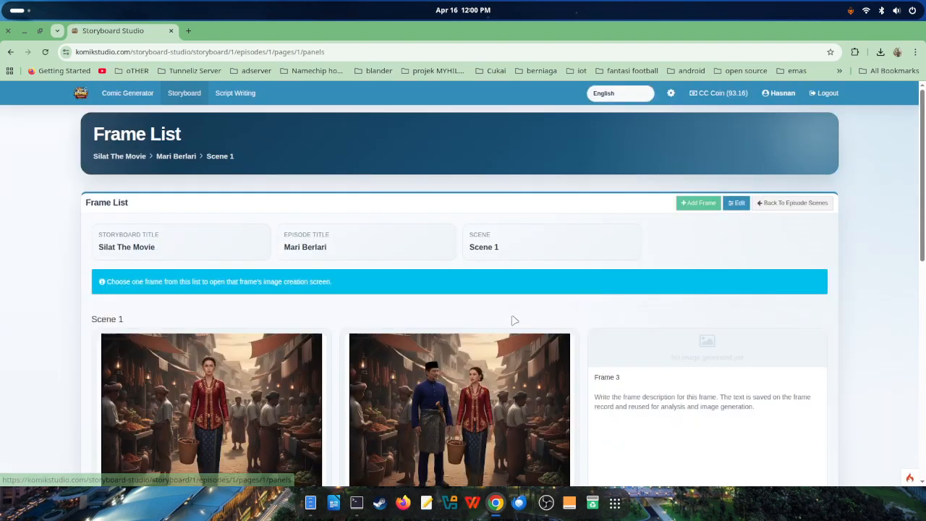
# Go to Script Writing, open the Tun Teja script for writing, and look over its title, summary and screenplay.
pyautogui.scroll(-8, 403, 313)
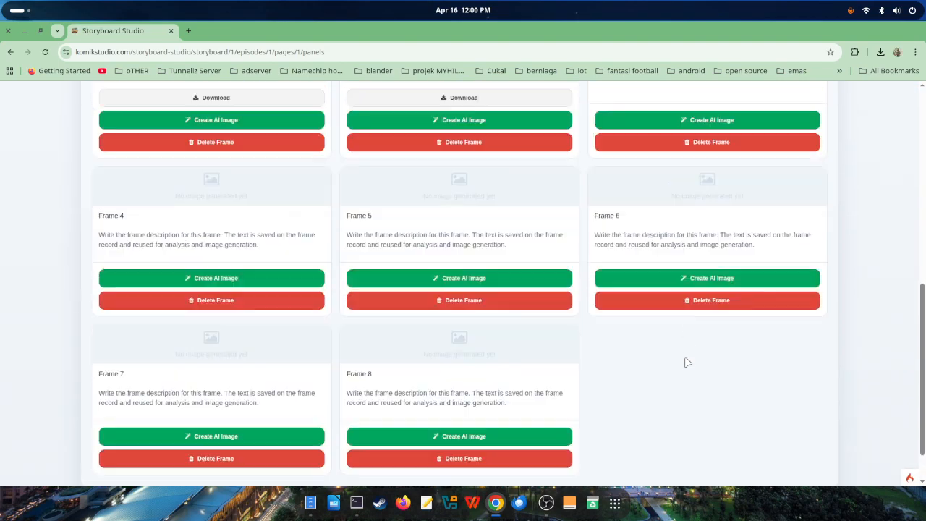
pyautogui.scroll(8, 506, 340)
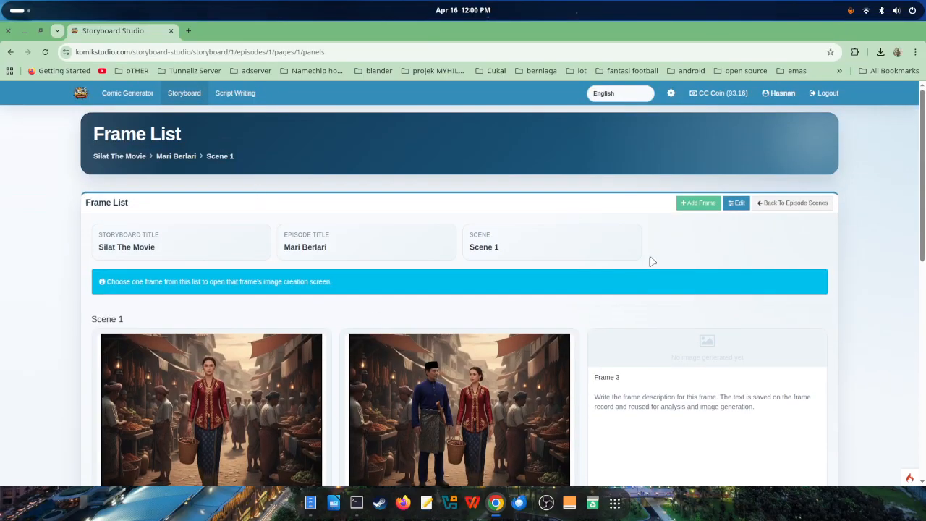
pyautogui.click(235, 94)
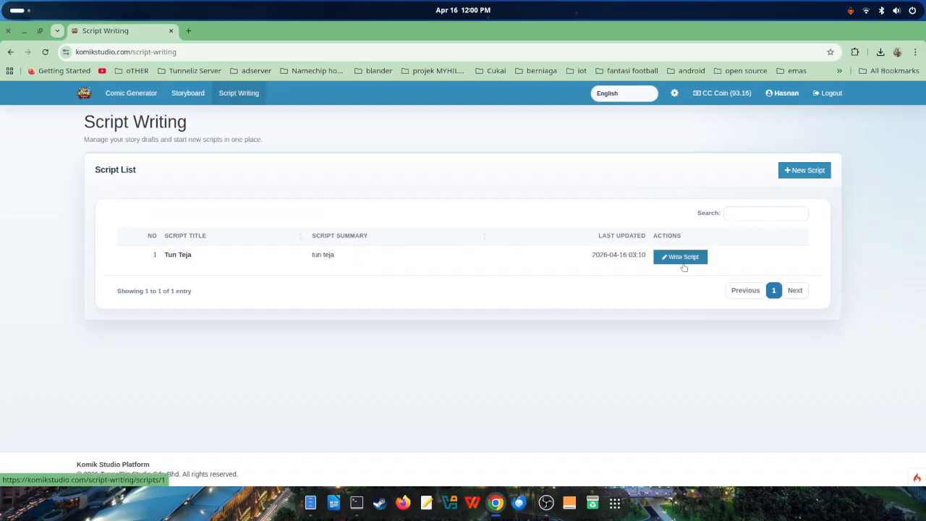
pyautogui.click(681, 259)
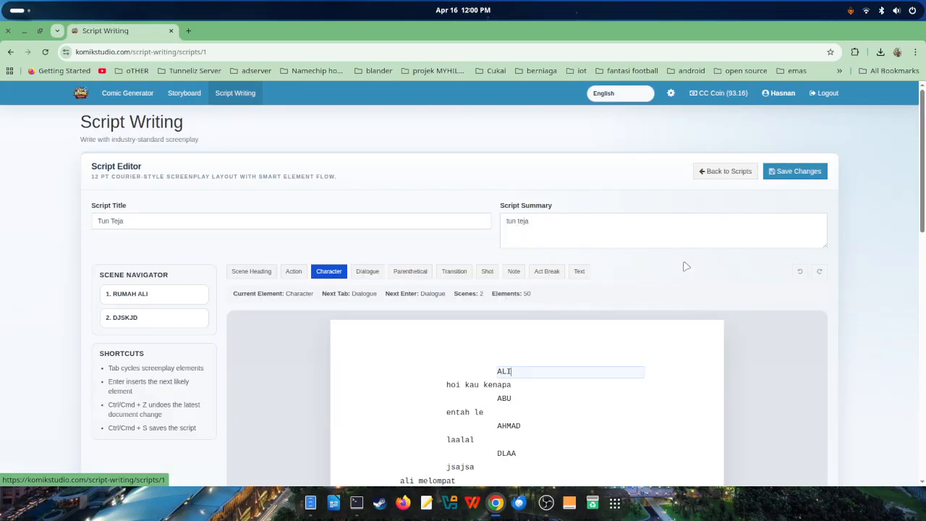
pyautogui.scroll(-3, 513, 395)
pyautogui.scroll(3, 502, 381)
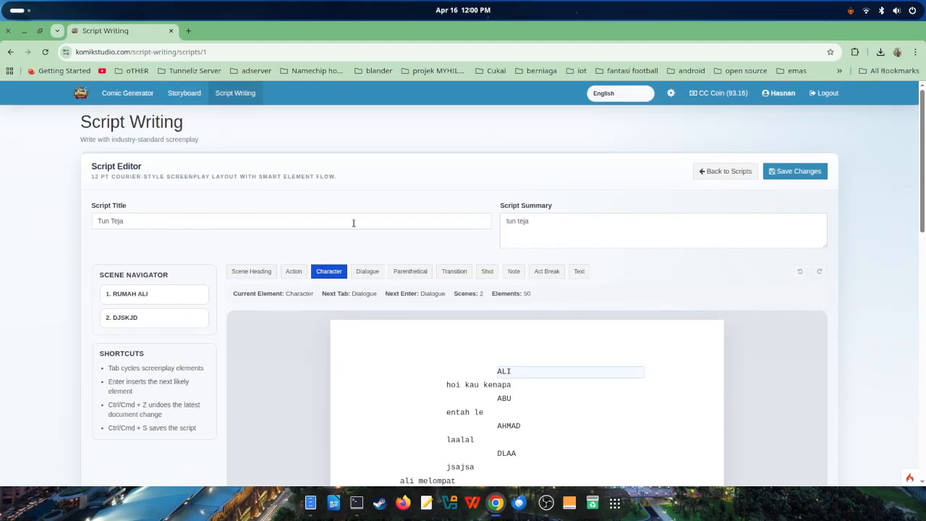
pyautogui.click(630, 237)
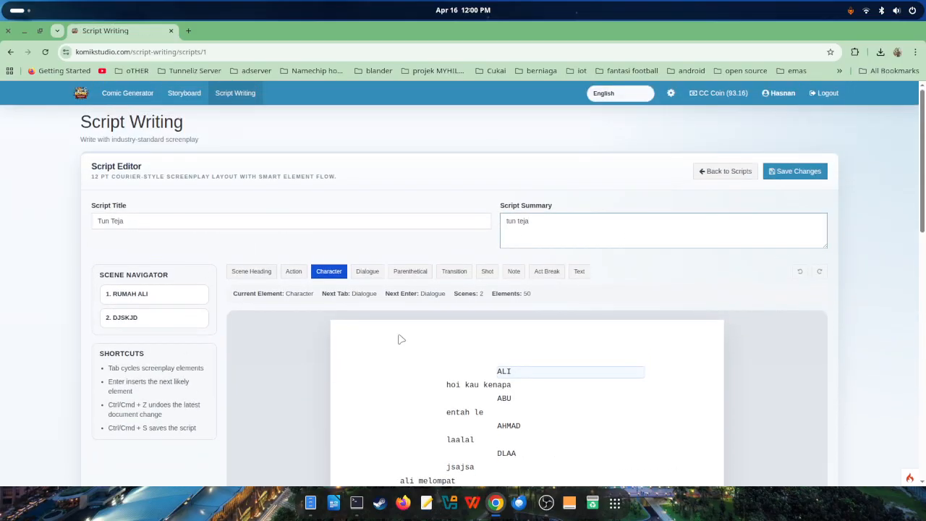
pyautogui.scroll(-2, 401, 339)
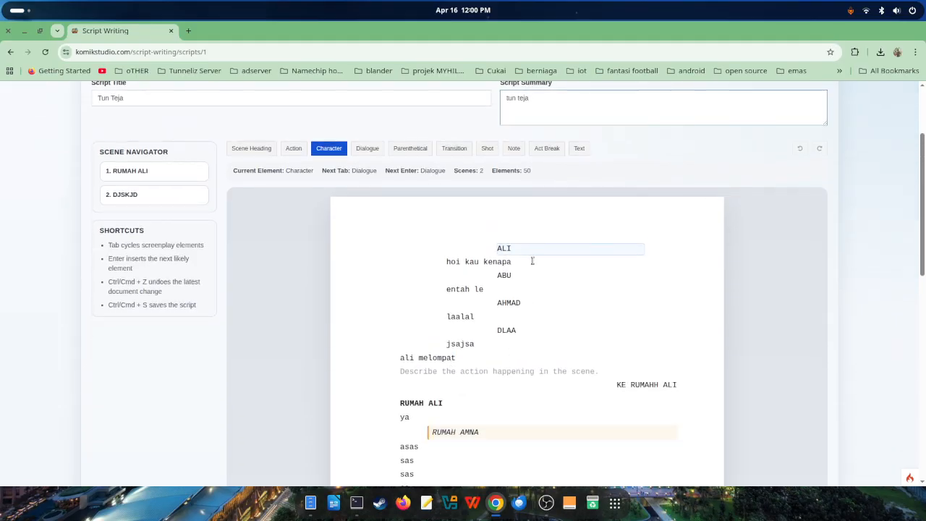
# Change the first ALI line of the screenplay to an Act Break and add a new line below it.
pyautogui.click(522, 258)
pyautogui.click(521, 248)
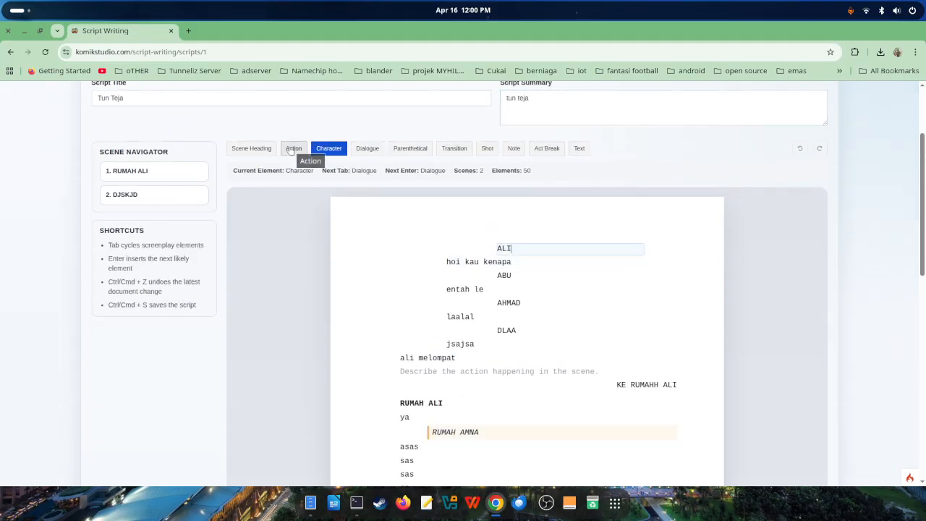
pyautogui.press('Tab')
pyautogui.press('Tab')
pyautogui.press('Tab')
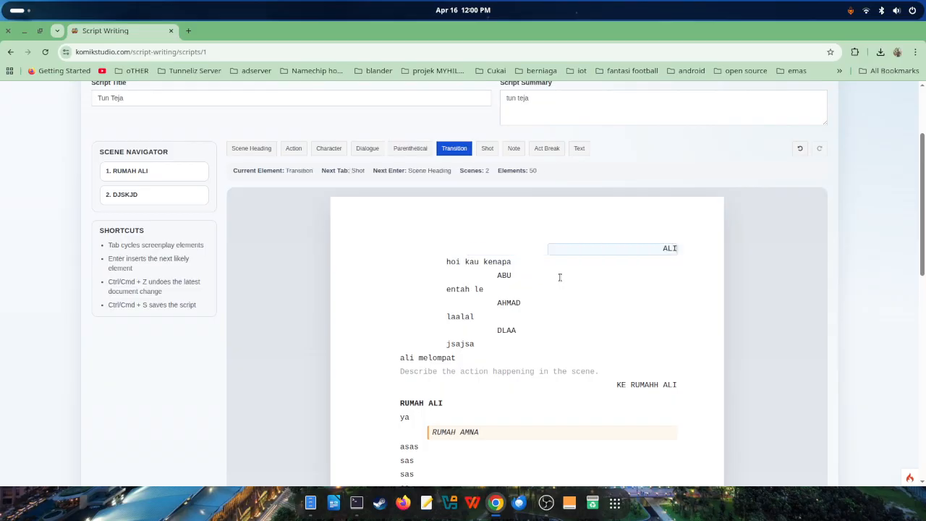
pyautogui.press('Tab')
pyautogui.press('Tab')
pyautogui.press('Tab')
pyautogui.press('Return')
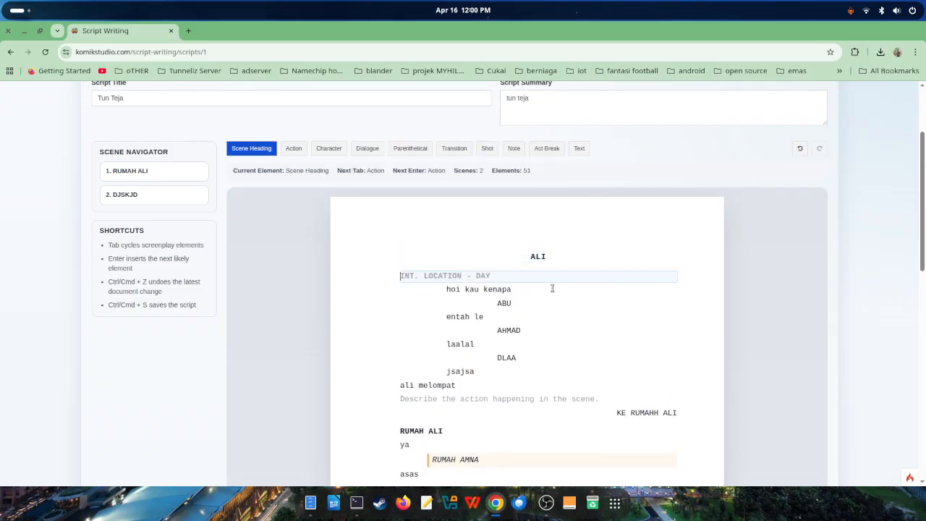
# Cycle the empty line below ALI through all the screenplay element types, ending on Character.
pyautogui.press('Tab')
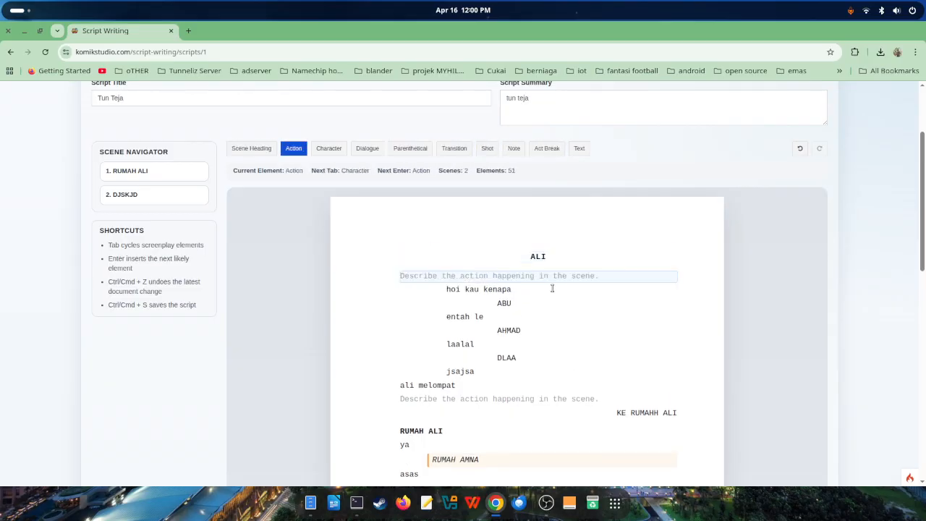
pyautogui.press('Tab')
pyautogui.press('Tab')
pyautogui.press('Tab')
pyautogui.press('Tab')
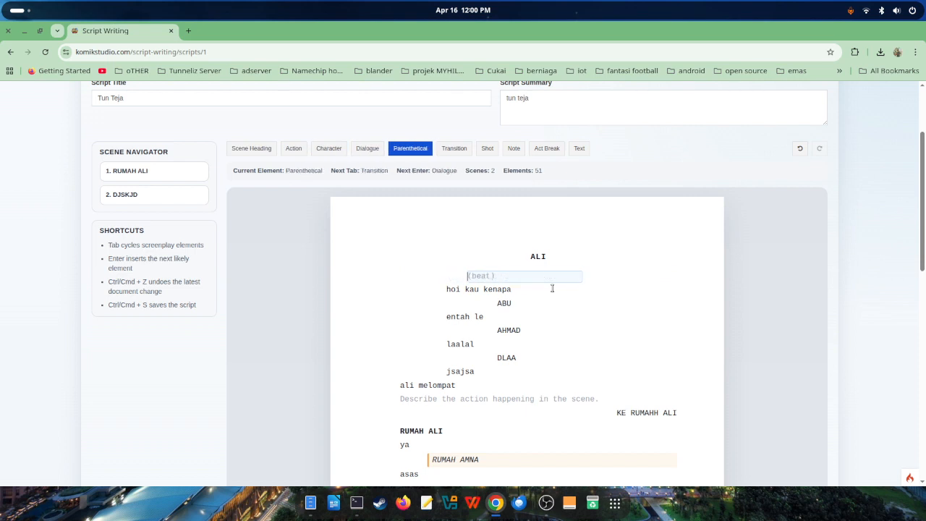
pyautogui.press('Tab')
pyautogui.press('Tab')
pyautogui.press('Tab')
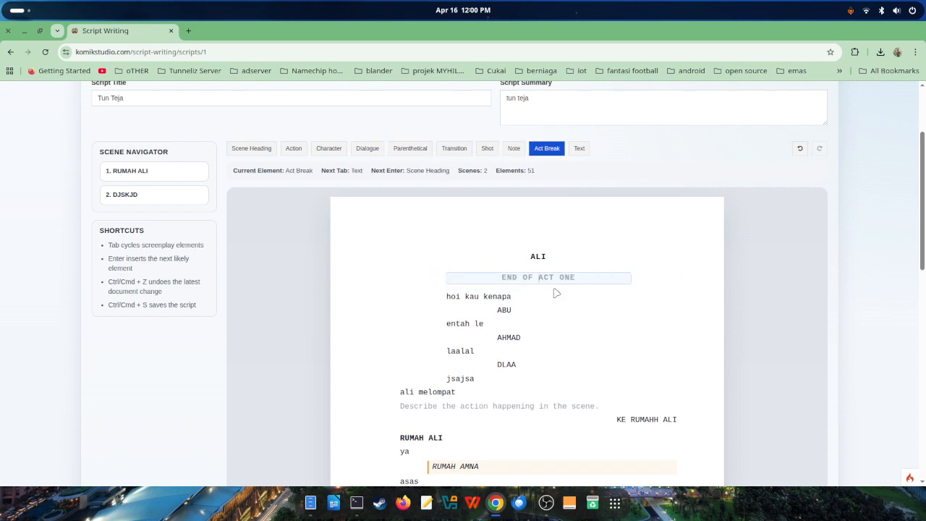
pyautogui.press('Tab')
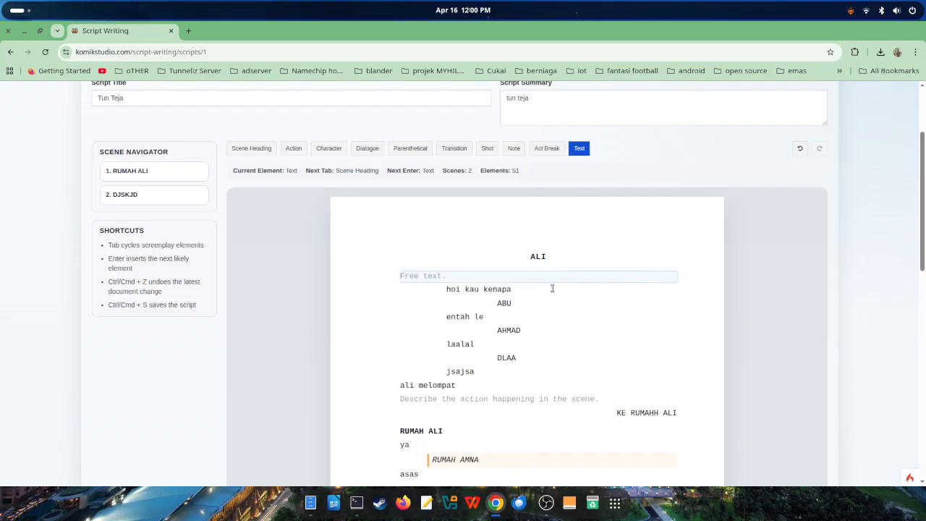
pyautogui.press('Tab')
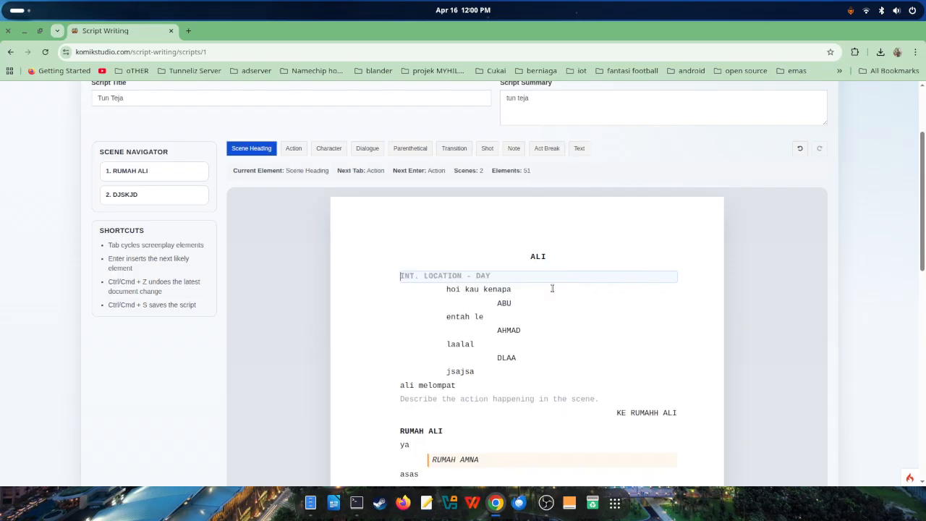
pyautogui.press('Tab')
pyautogui.press('Tab')
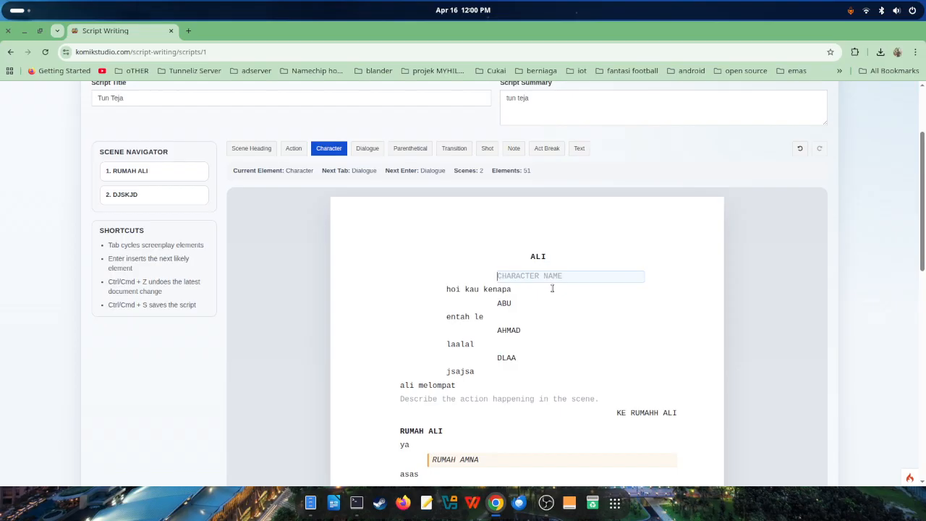
# Enter the character ABU with the dialogue "hahahaha", add another character line, and look through the script.
pyautogui.write('ABU')
pyautogui.press('Return')
pyautogui.write('h')
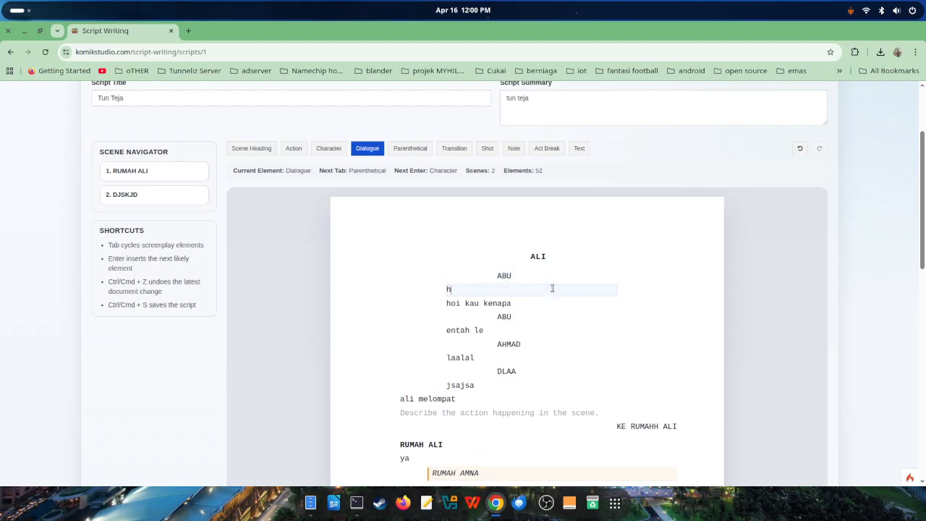
pyautogui.write('ahahaha')
pyautogui.press('Return')
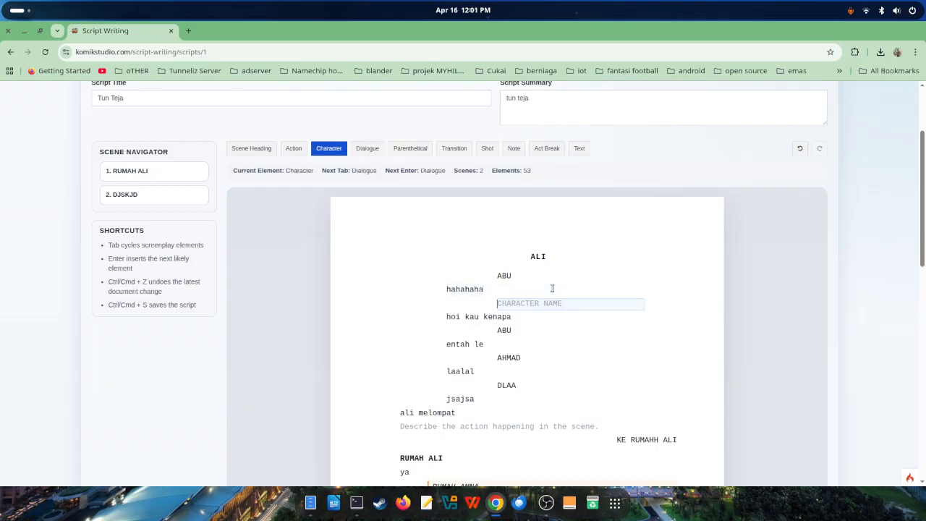
pyautogui.scroll(-5, 607, 361)
pyautogui.scroll(6, 594, 350)
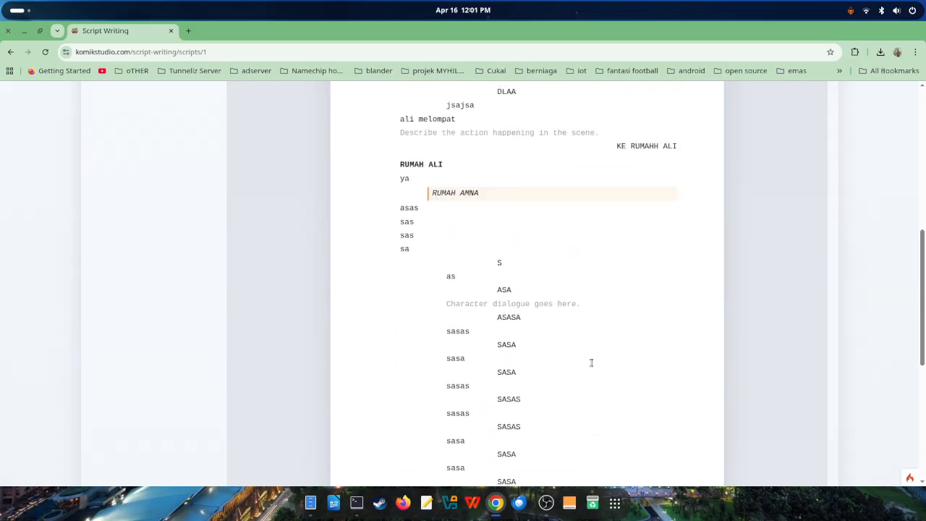
# Look through the Tun Teja screenplay from the ALI act break to its later dialogue lines, including the script editor's header.
pyautogui.scroll(-3, 546, 399)
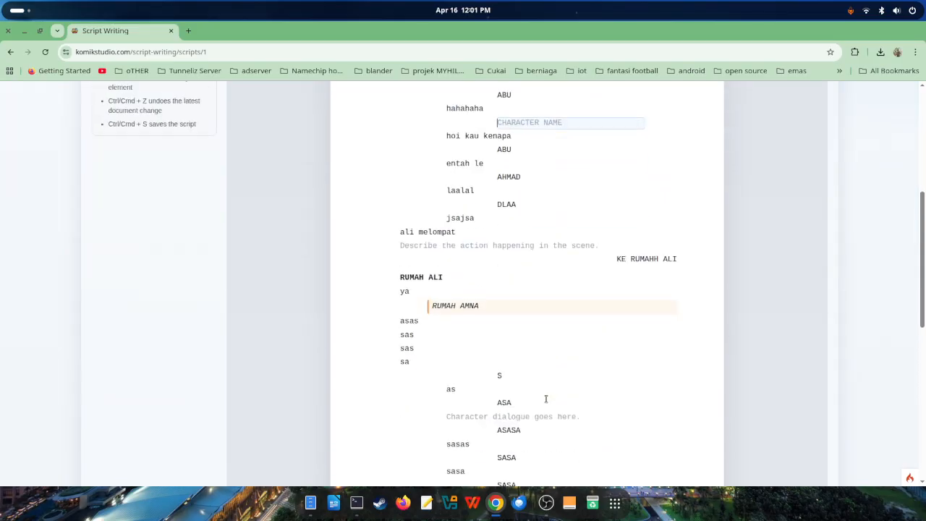
pyautogui.scroll(5, 544, 398)
pyautogui.scroll(-3, 547, 401)
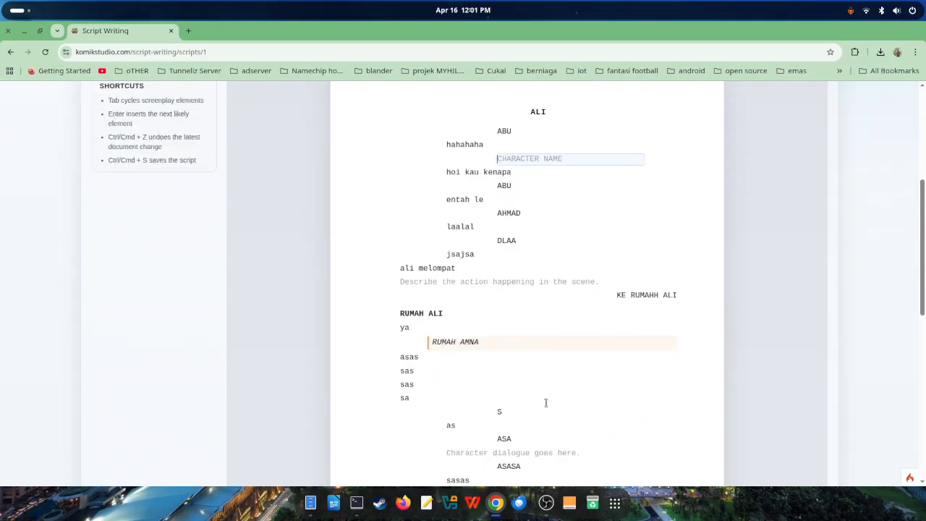
pyautogui.scroll(-6, 583, 355)
pyautogui.scroll(2, 581, 354)
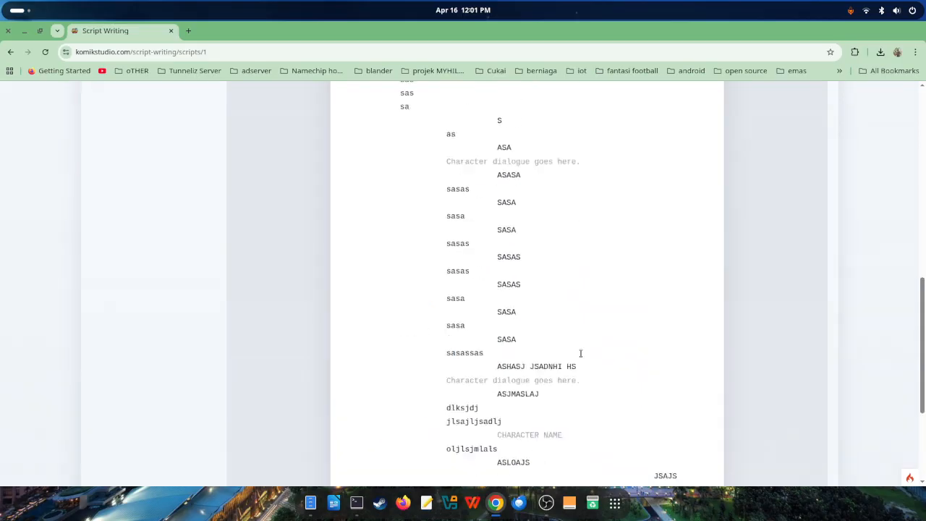
pyautogui.scroll(-2, 580, 353)
pyautogui.scroll(10, 581, 353)
pyautogui.scroll(-1, 581, 354)
pyautogui.scroll(2, 581, 355)
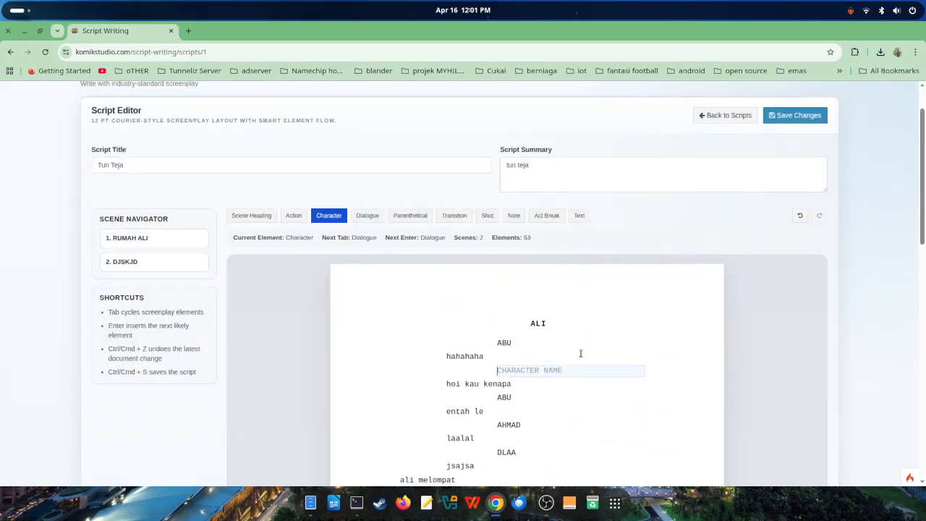
pyautogui.scroll(-3, 586, 353)
pyautogui.scroll(3, 591, 351)
# Return to the script list and view the available interface languages, leaving English selected.
pyautogui.click(725, 149)
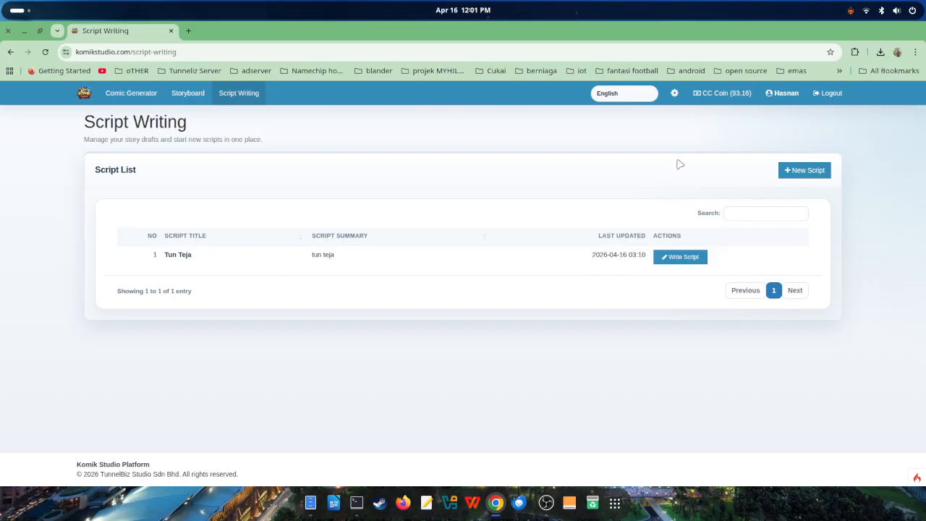
pyautogui.click(627, 91)
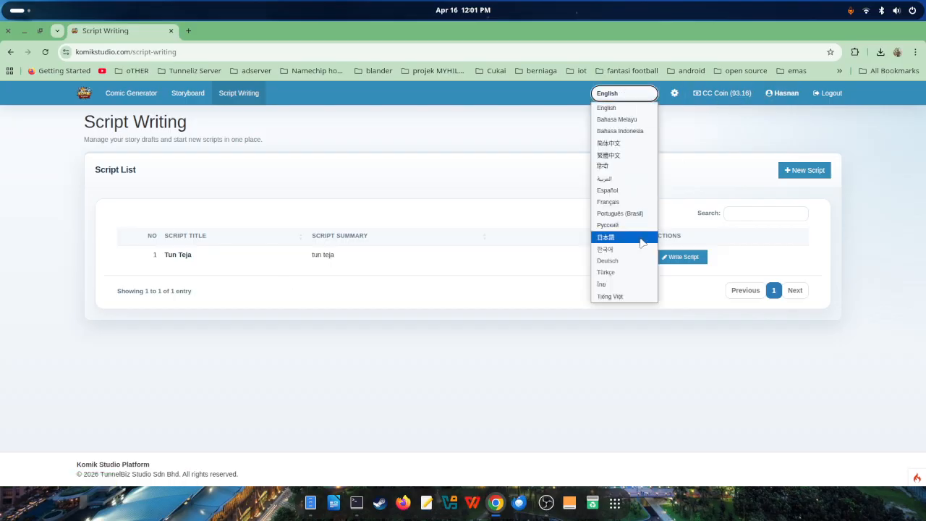
pyautogui.click(484, 129)
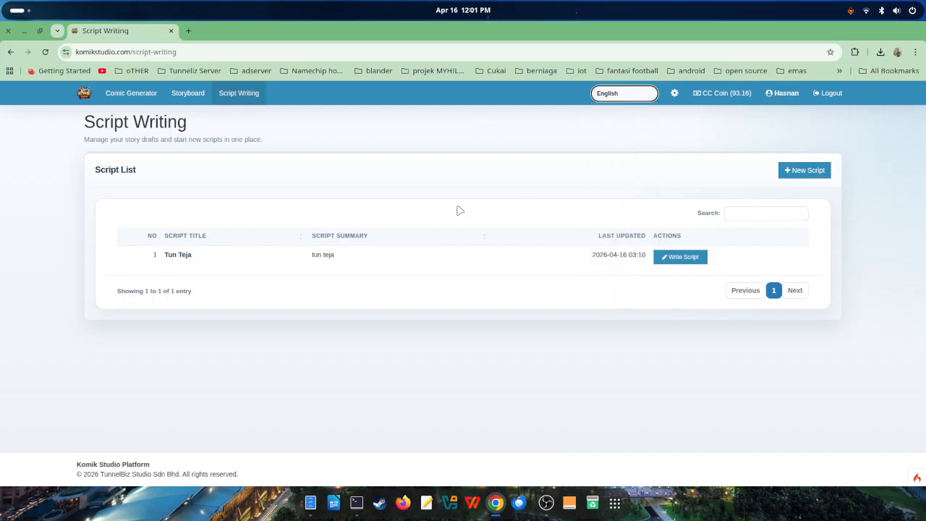
# Log out of the account and look over the public home page's introduction and comic preview.
pyautogui.click(827, 92)
pyautogui.scroll(-5, 369, 357)
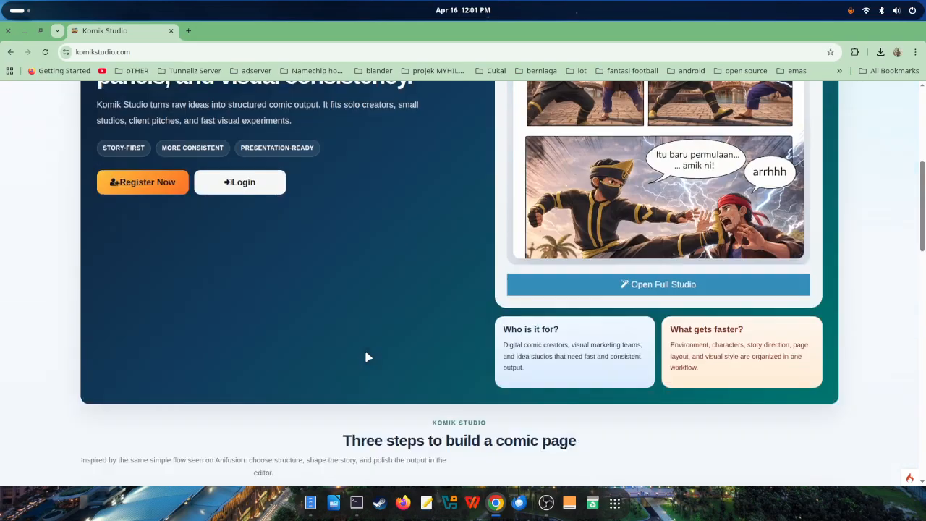
pyautogui.scroll(4, 369, 357)
pyautogui.scroll(1, 405, 272)
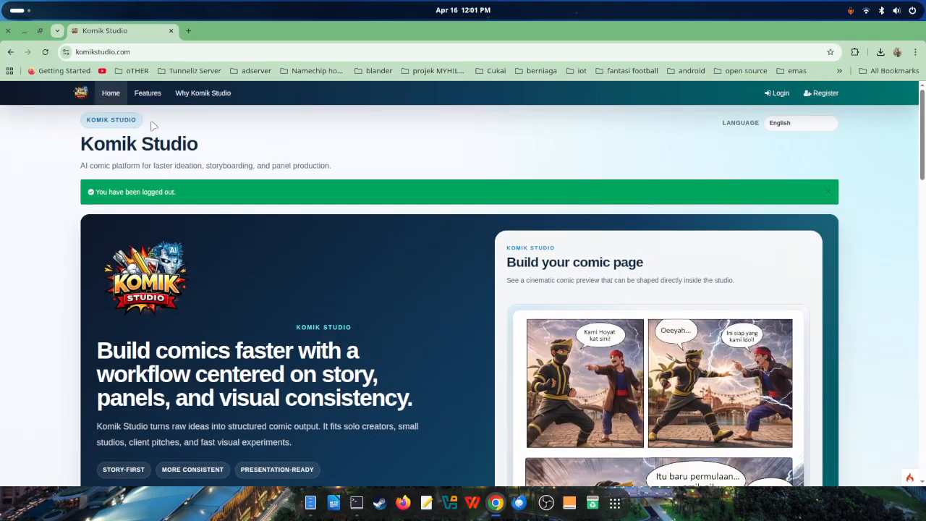
# View the home page's Why Komik Studio and Features sections, then return to the beginning of the page.
pyautogui.click(197, 94)
pyautogui.scroll(15, 300, 169)
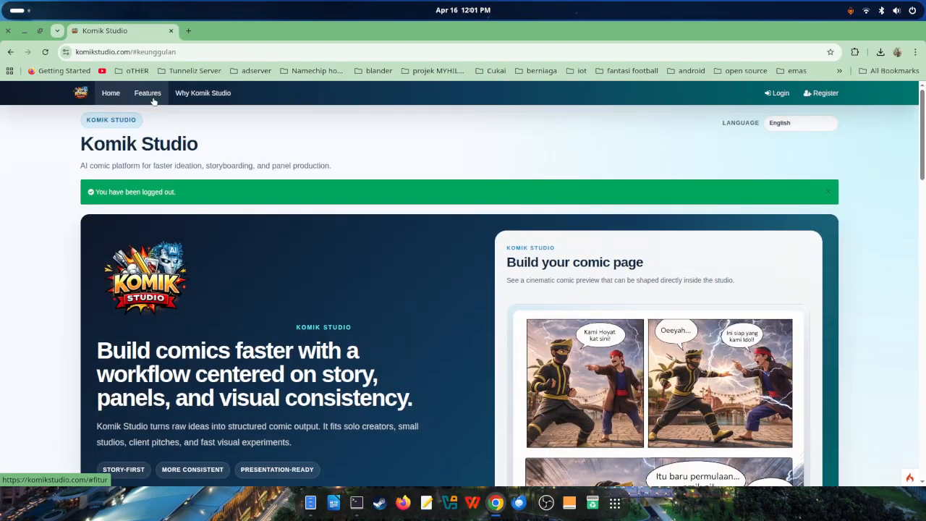
pyautogui.click(153, 100)
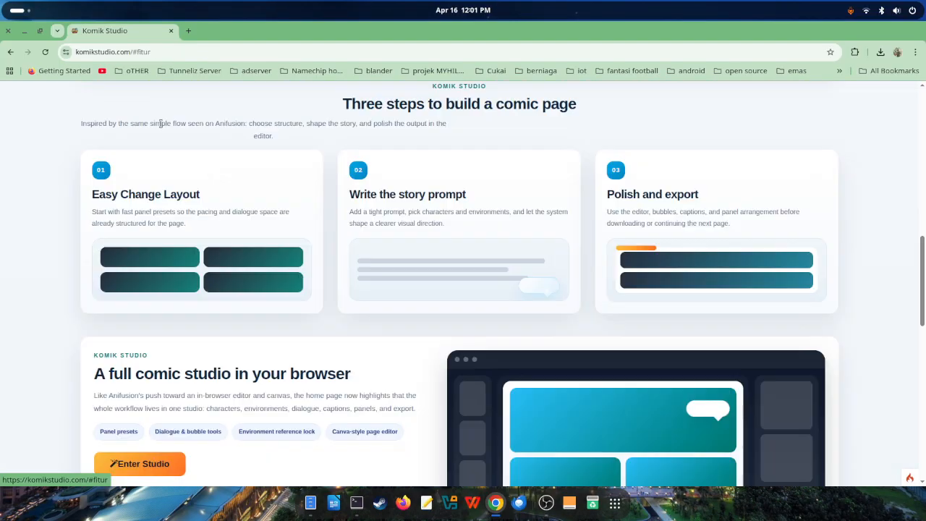
pyautogui.scroll(10, 289, 235)
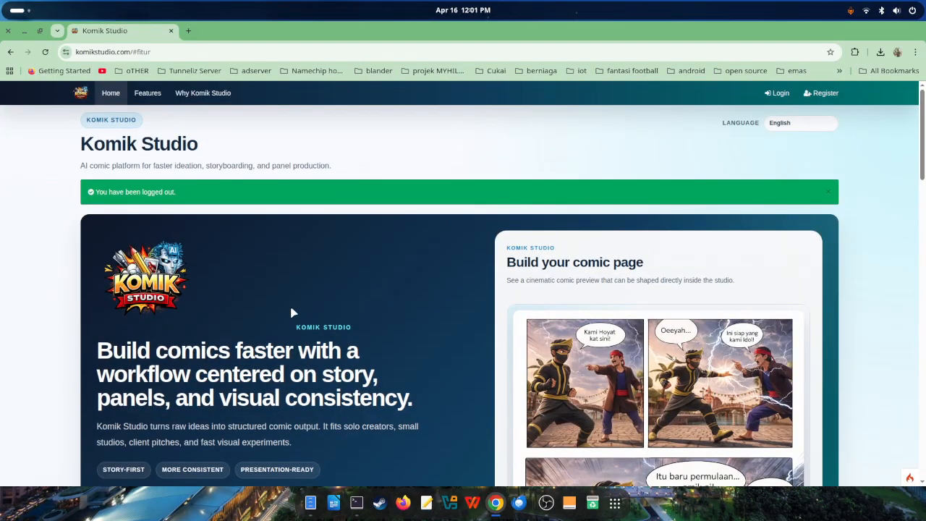